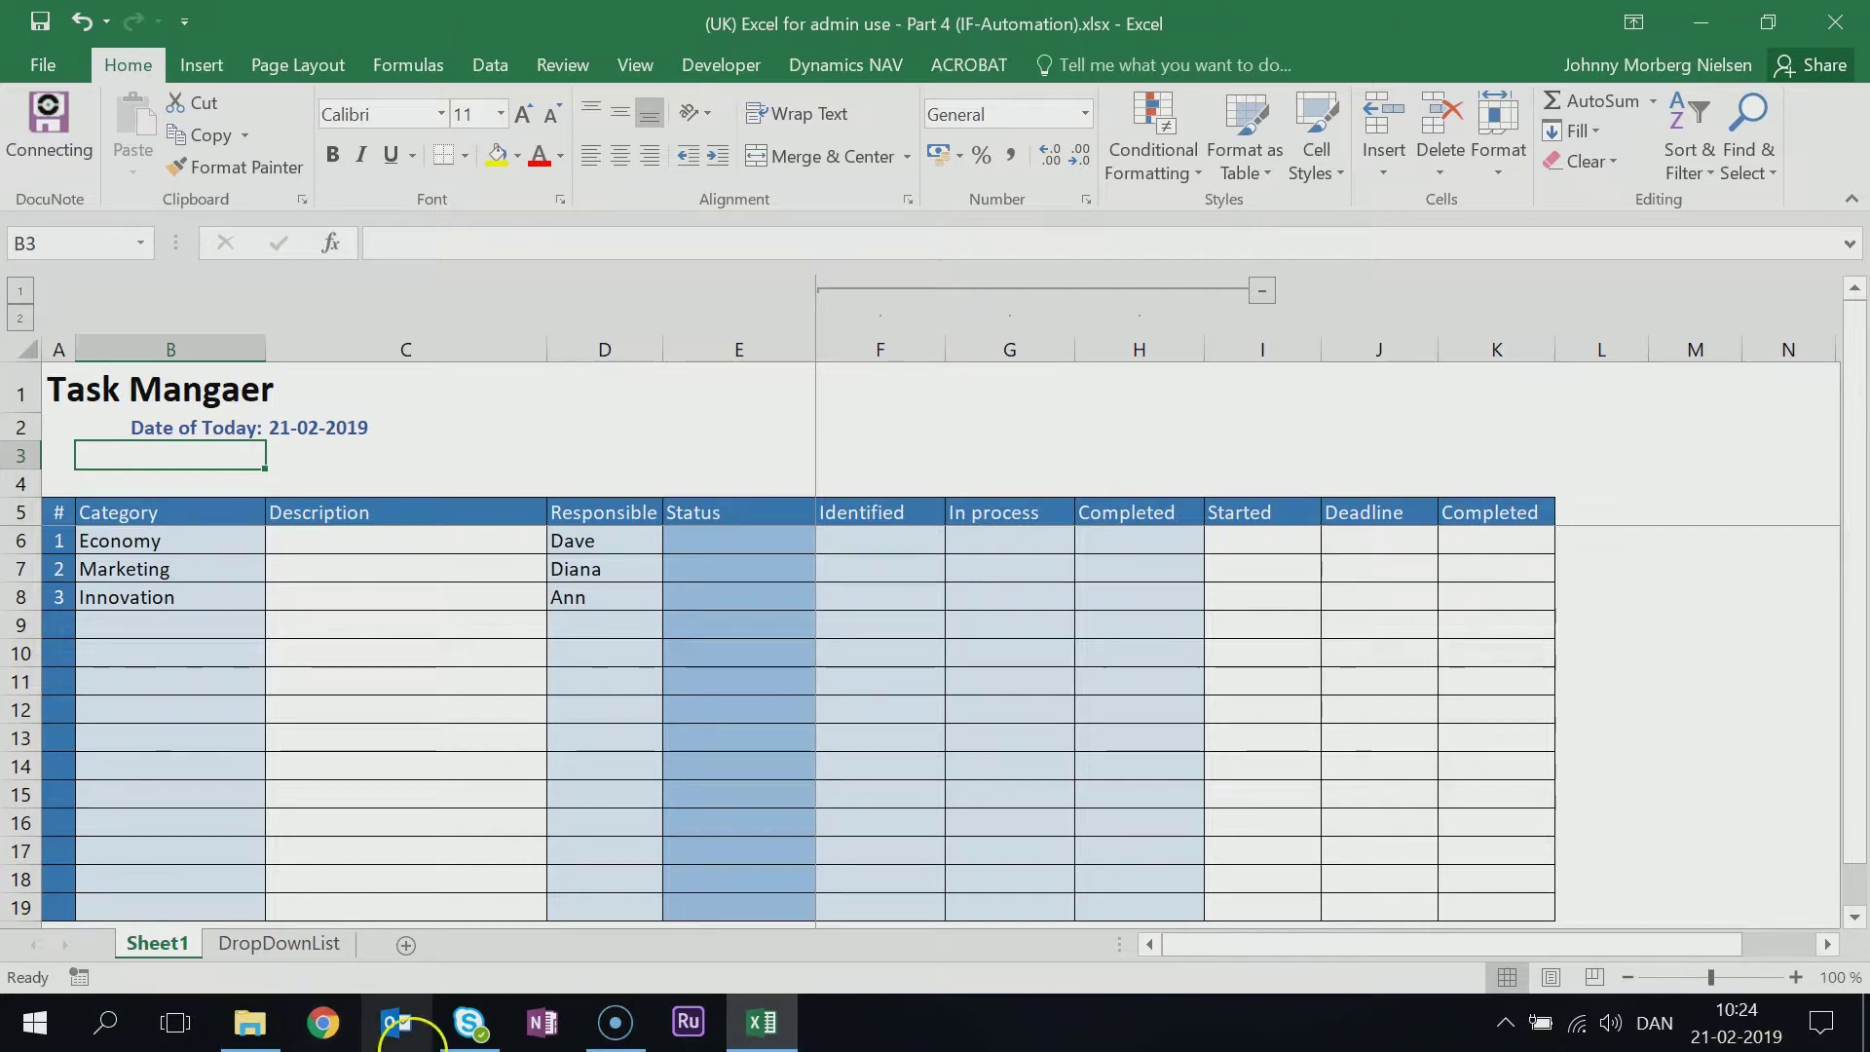
Choose the Status values Identified, In process and Completed for the Economy, Marketing and Innovation tasks respectively
click(785, 545)
click(830, 544)
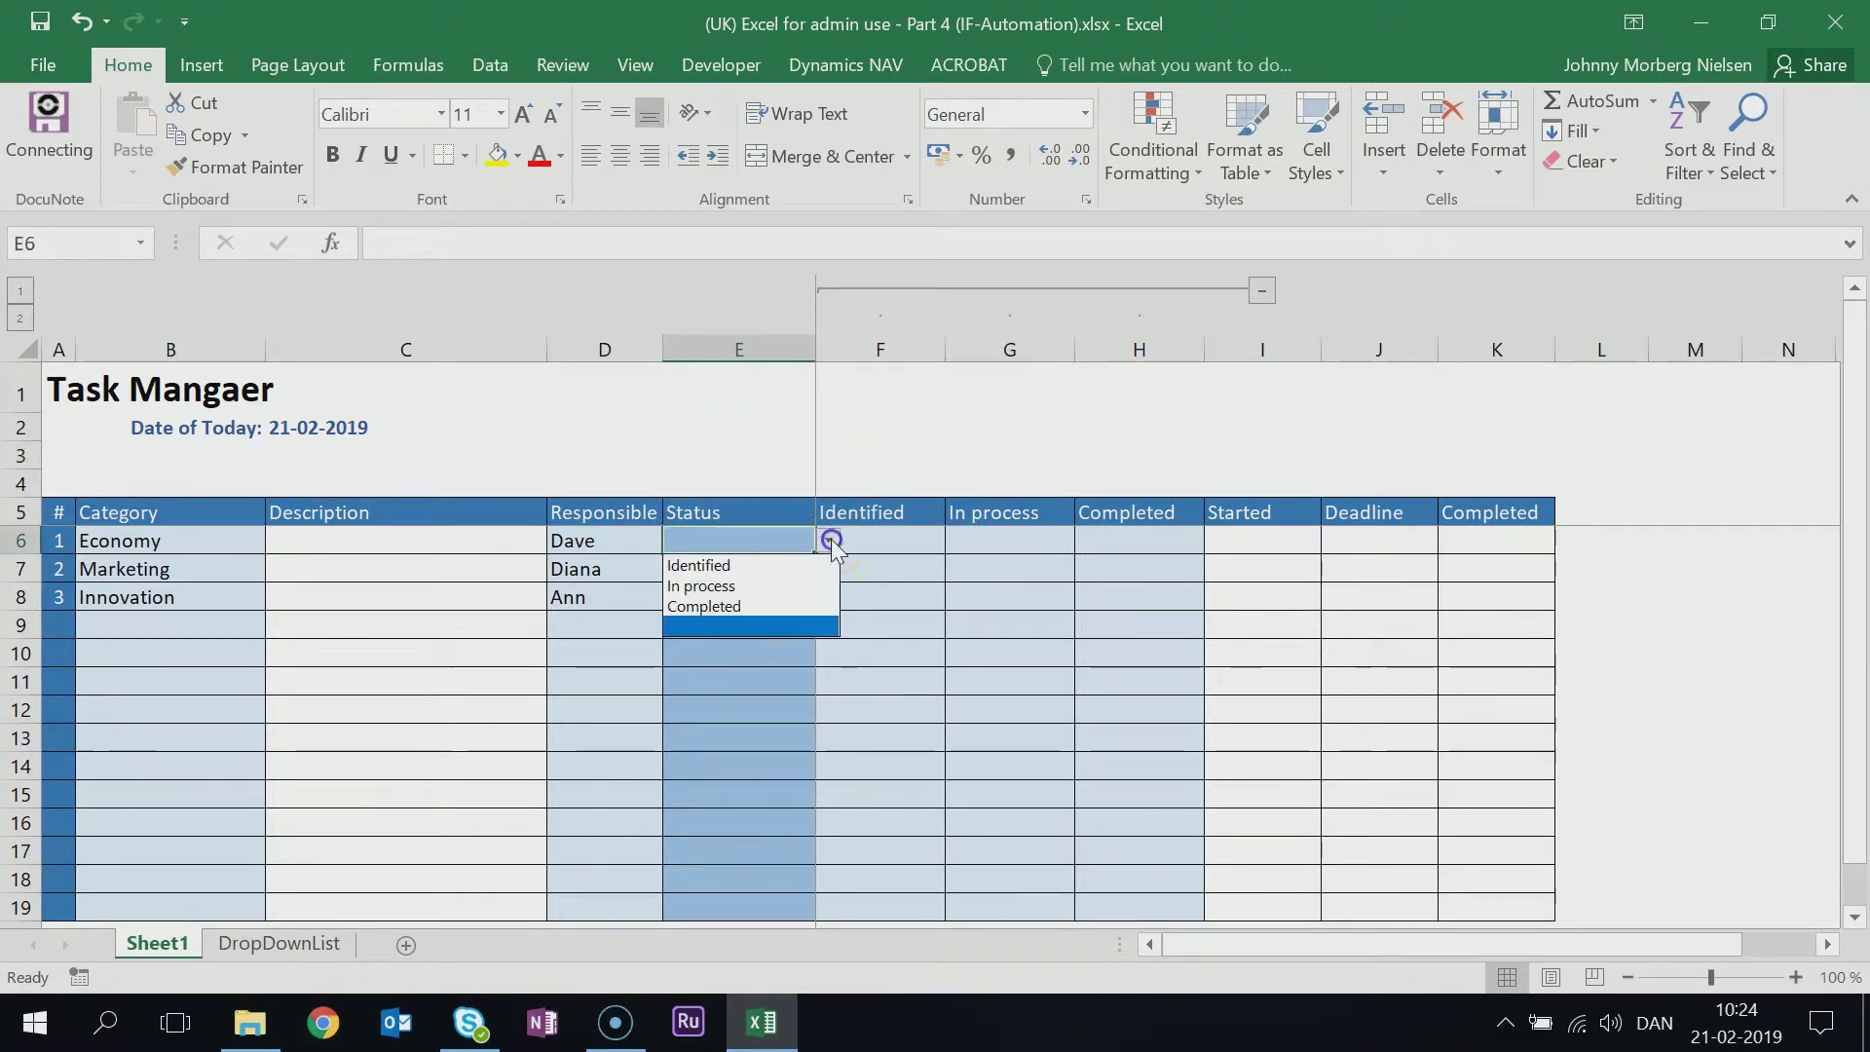
click(737, 569)
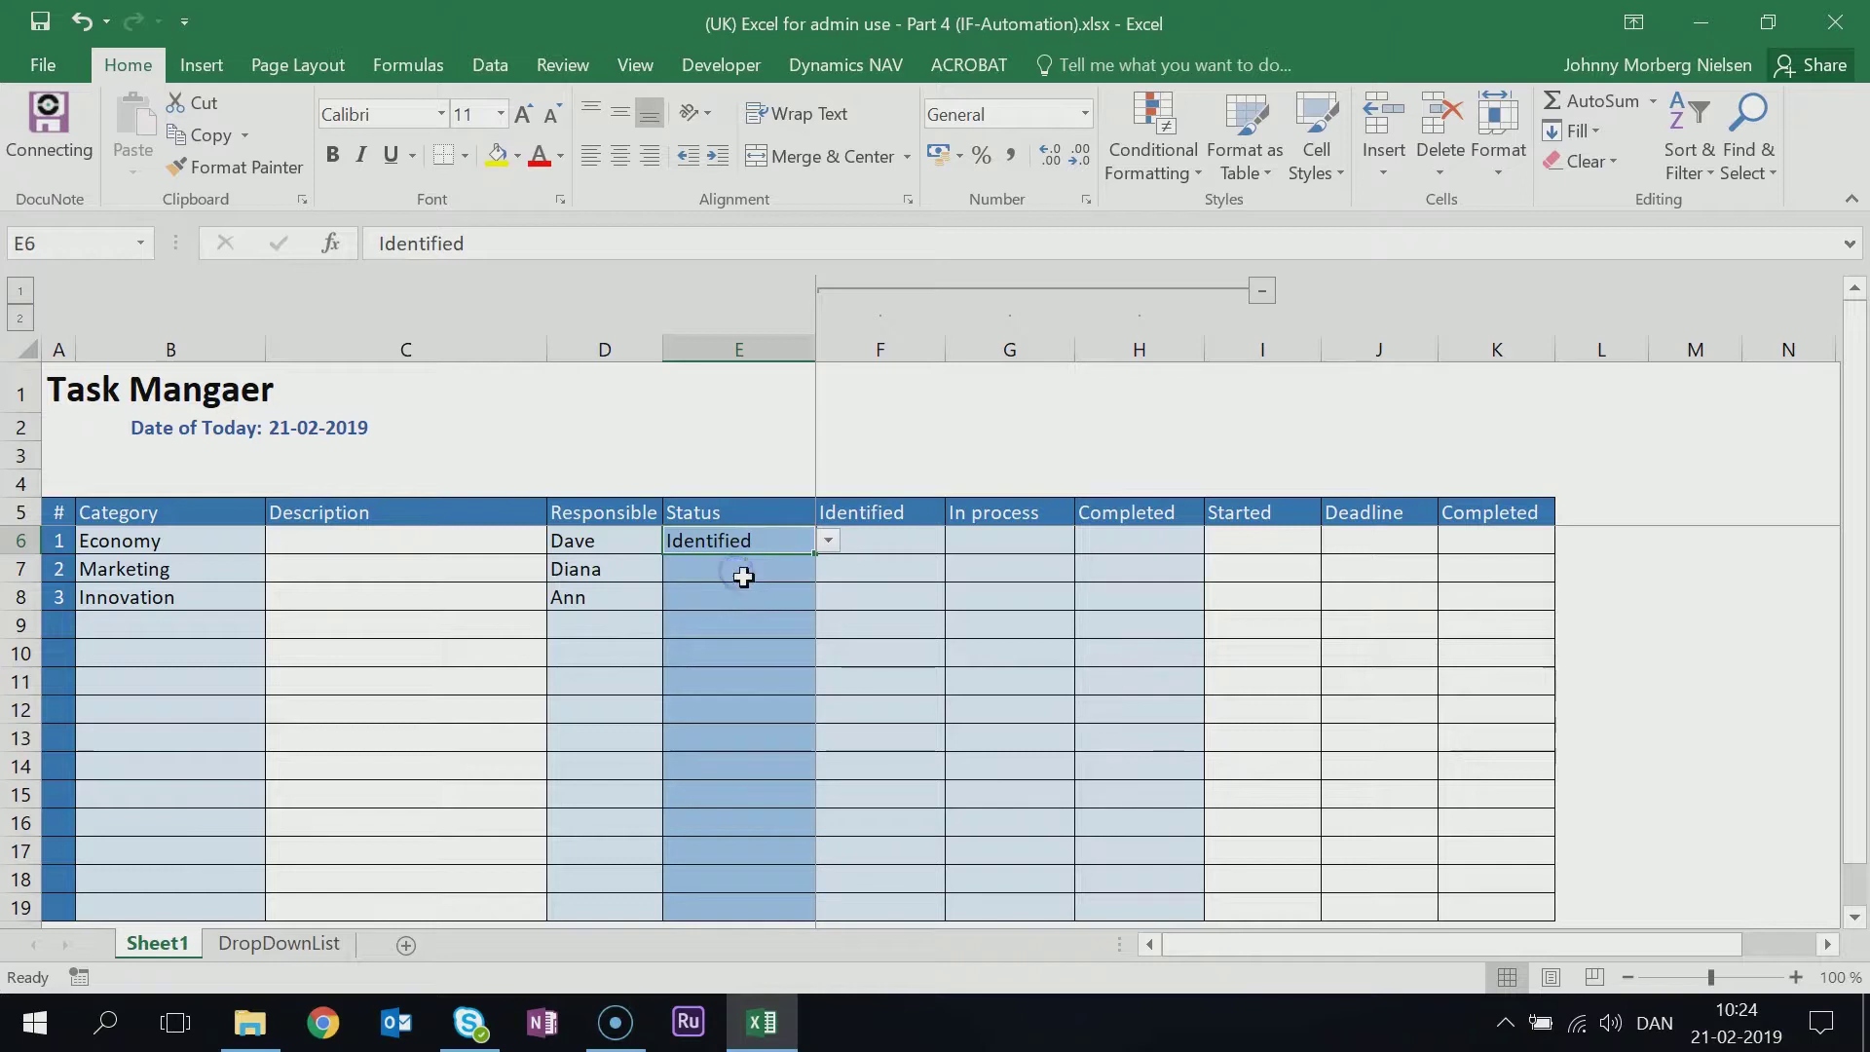
click(781, 575)
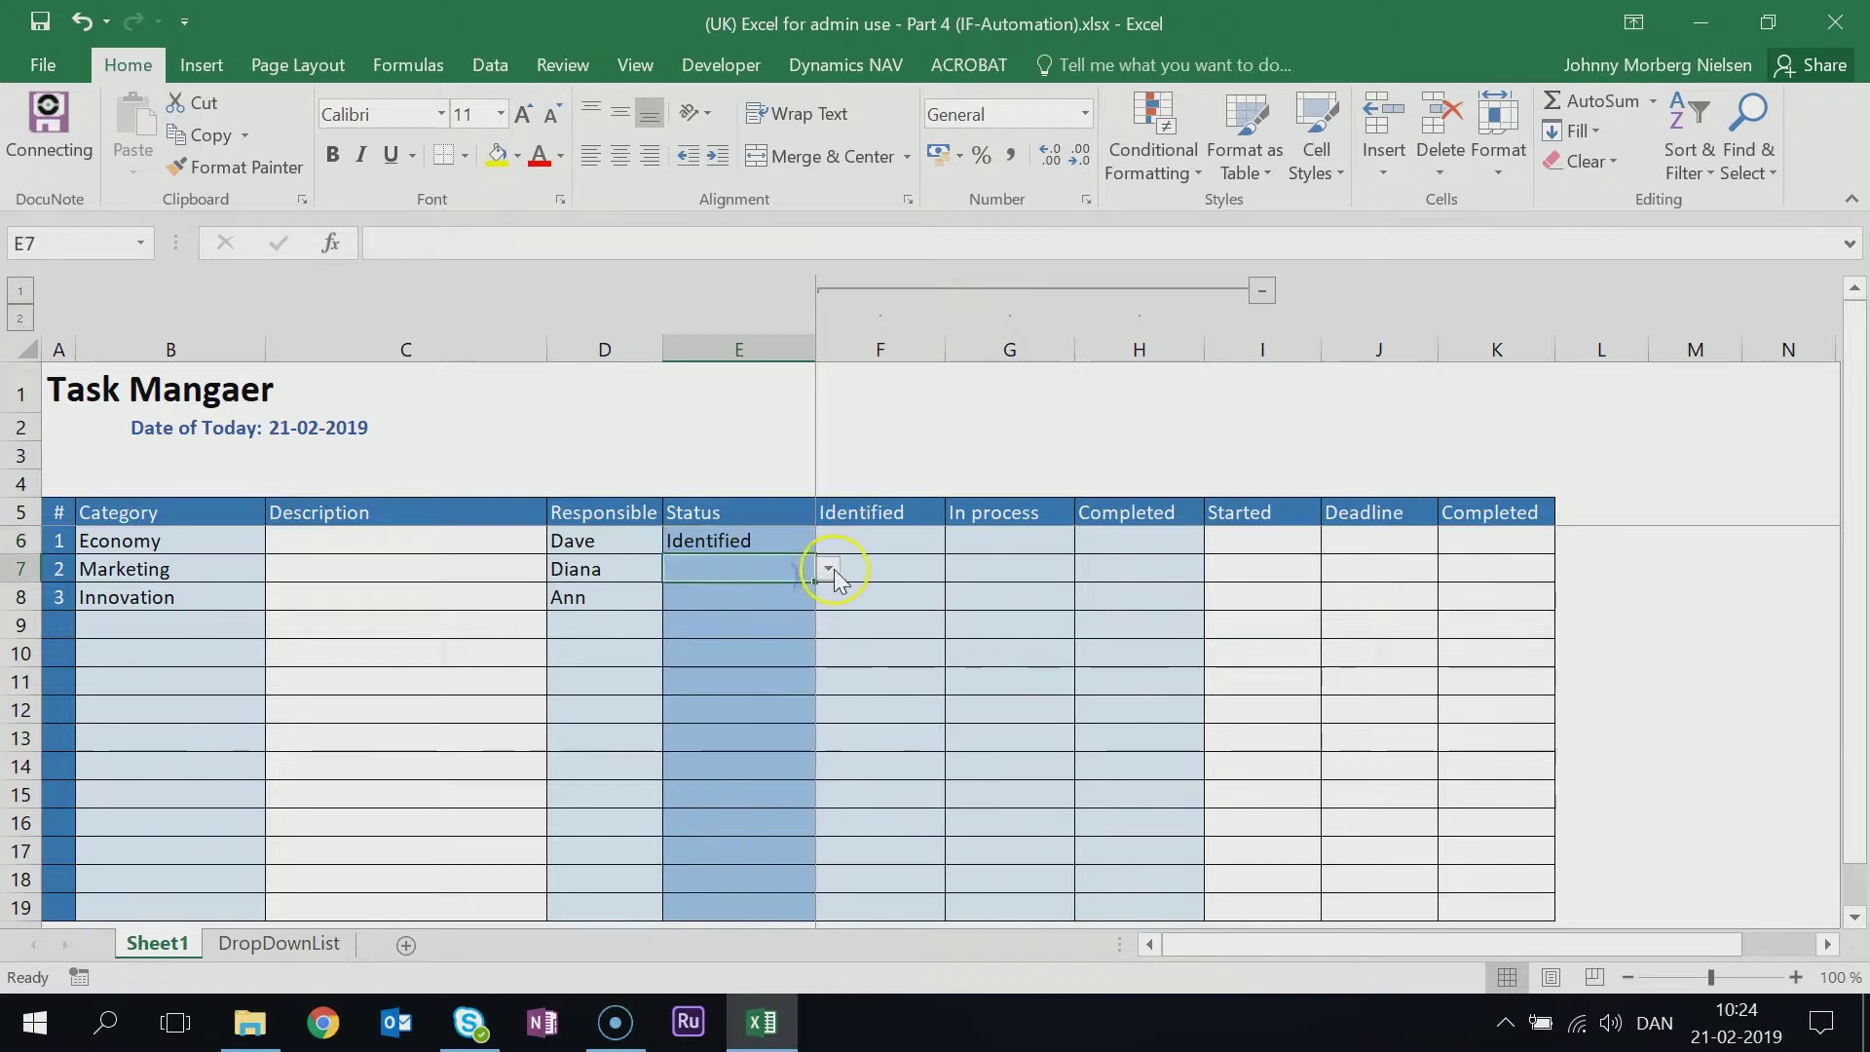
click(828, 568)
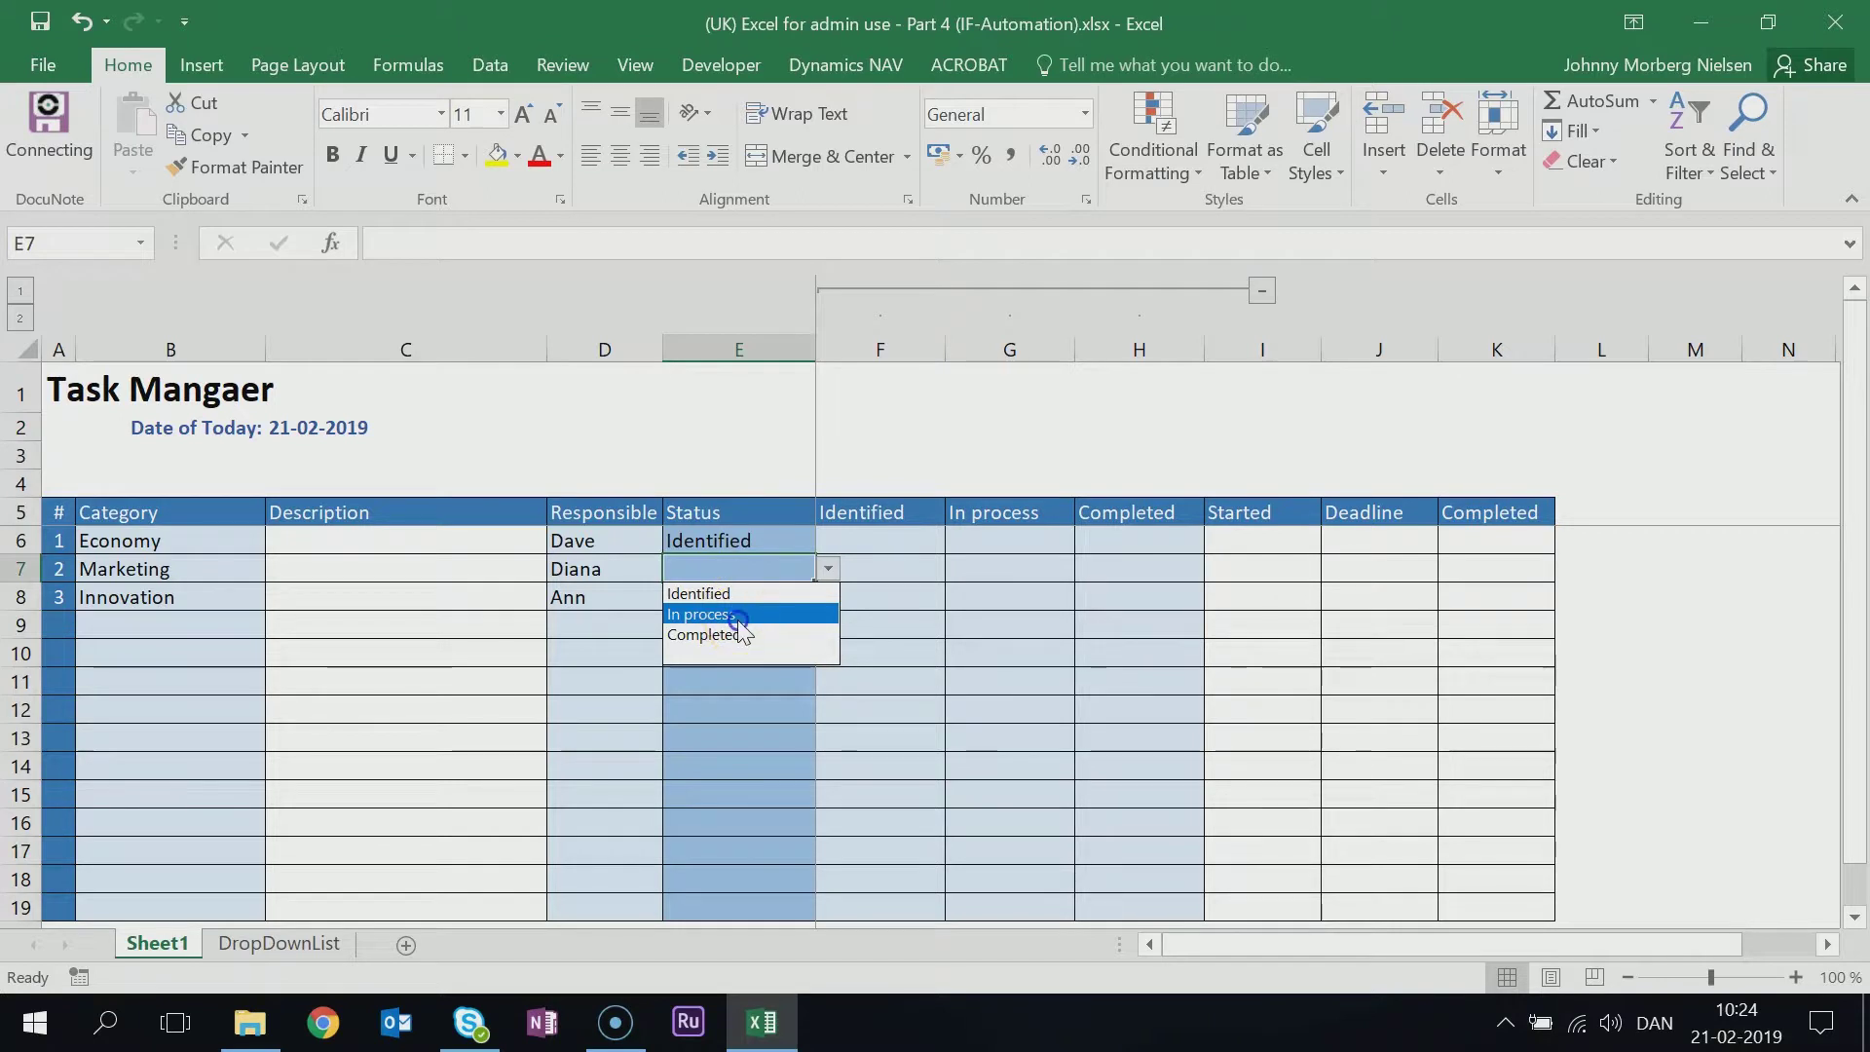
click(740, 616)
click(769, 602)
click(830, 601)
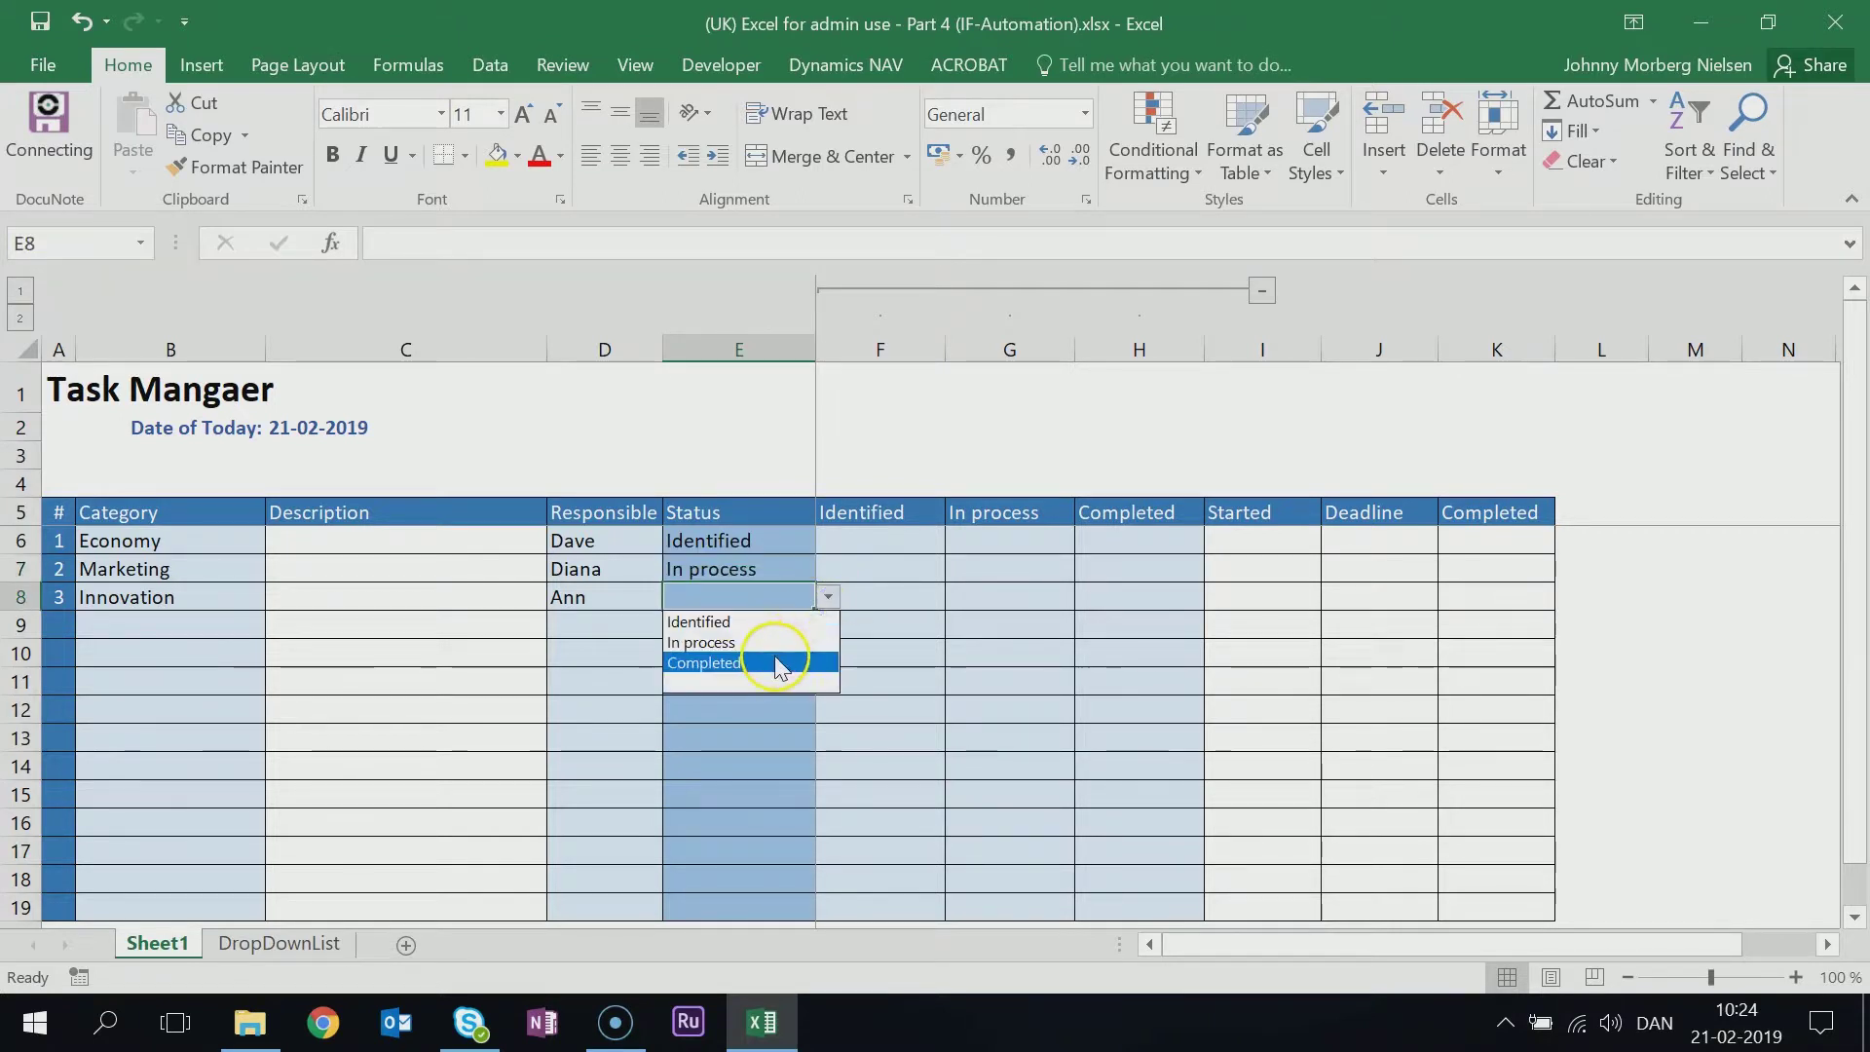
click(775, 657)
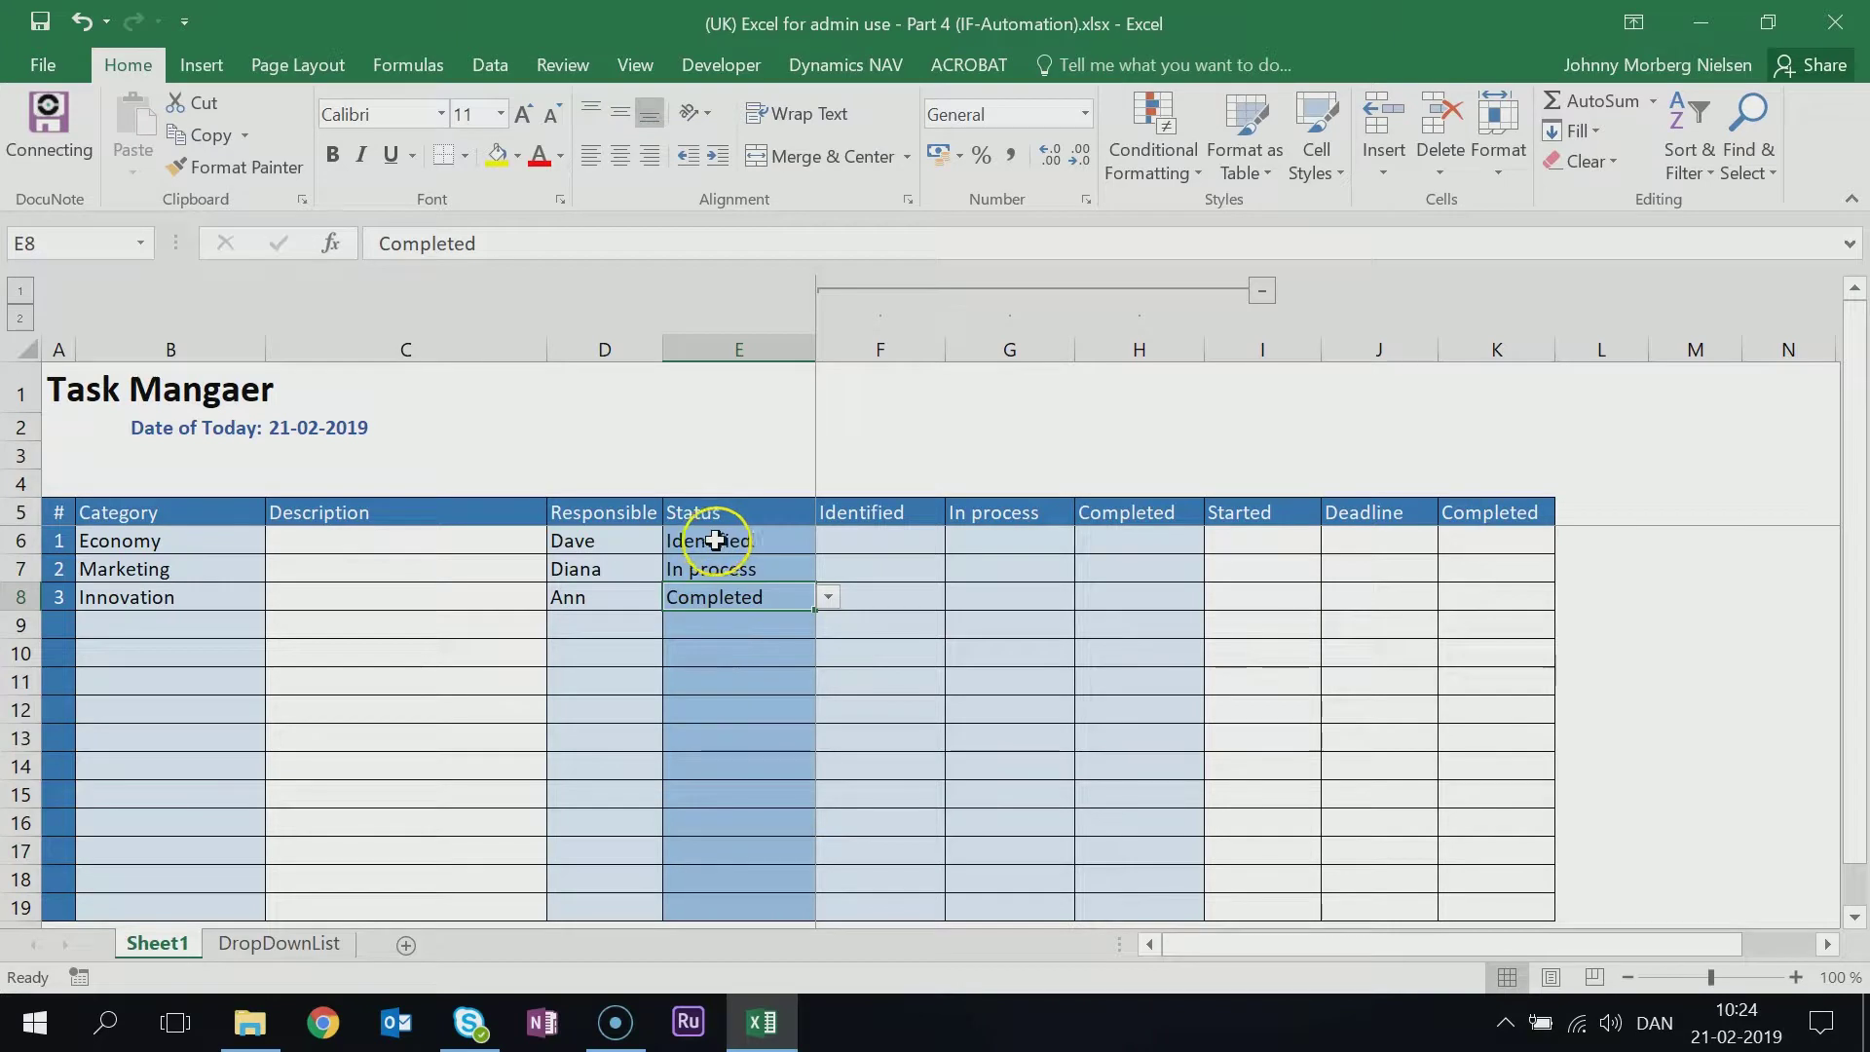
click(829, 597)
click(829, 597)
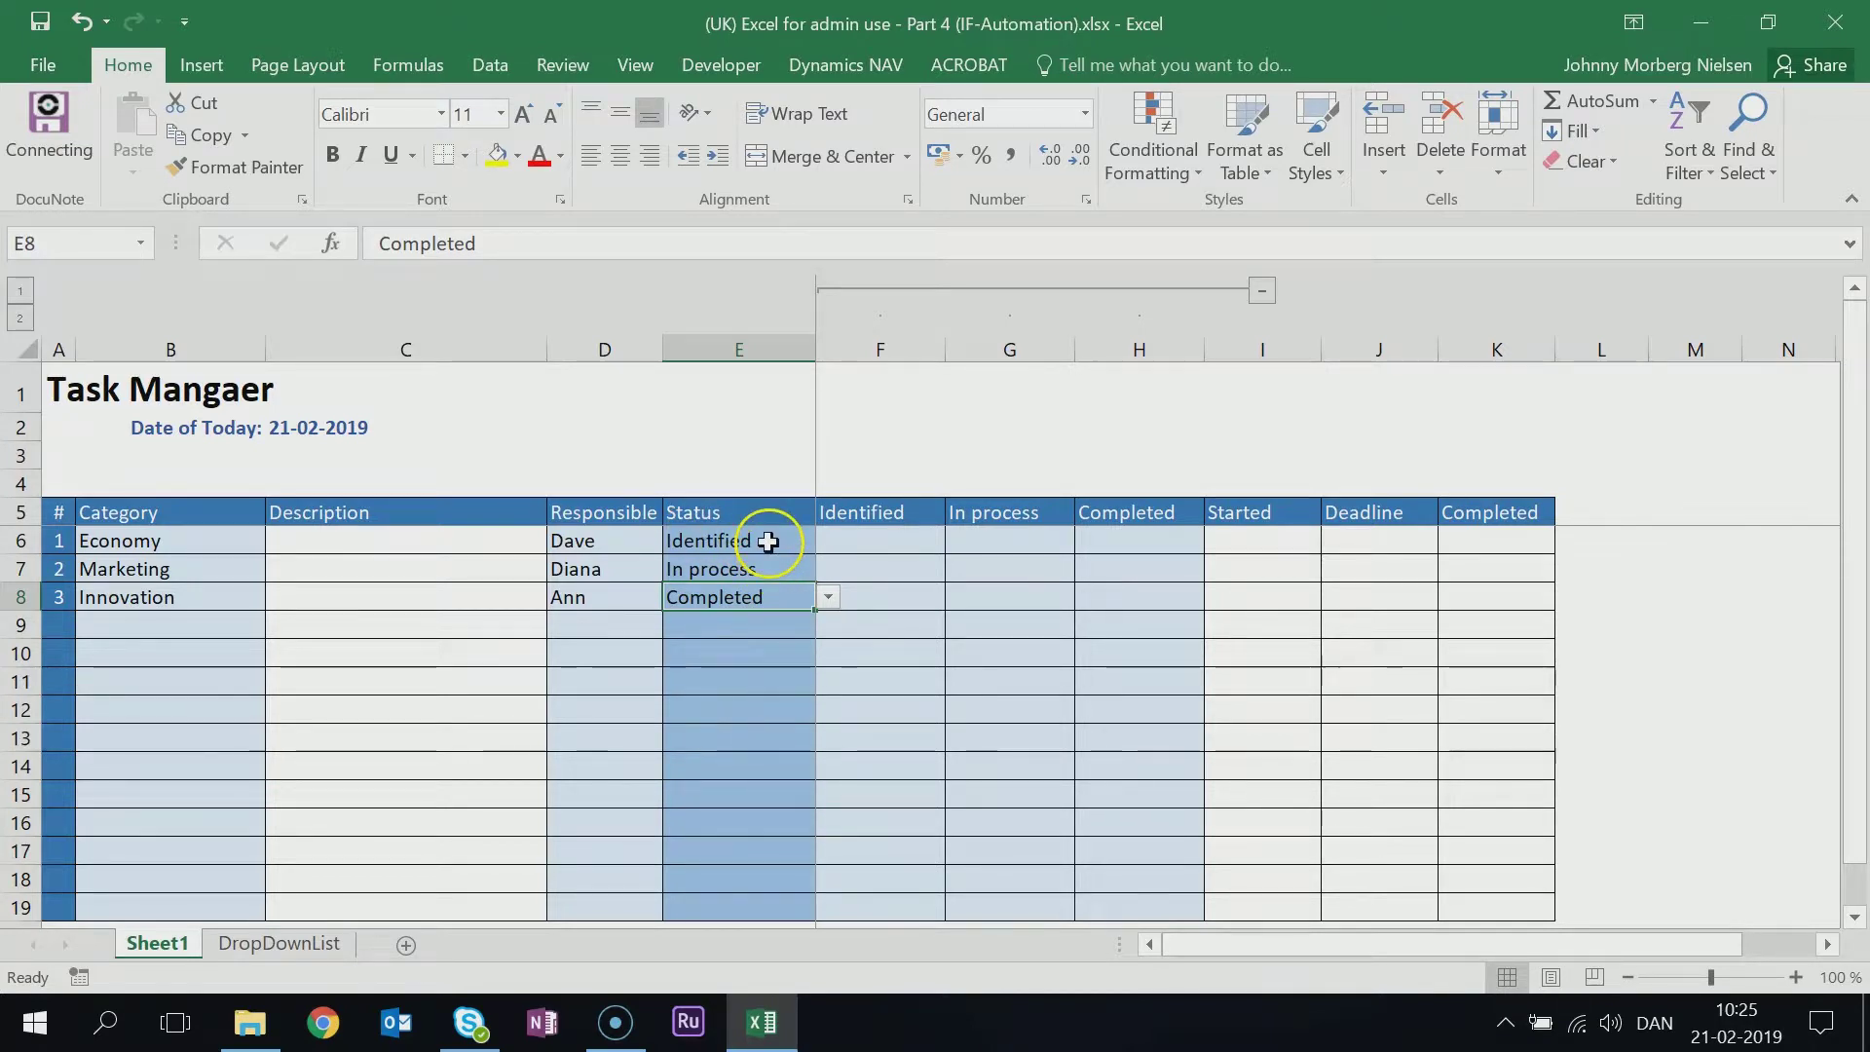
Remove the drop-down list from Status cells E6:E19 by setting their data validation to allow any value
drag(766, 542, 735, 902)
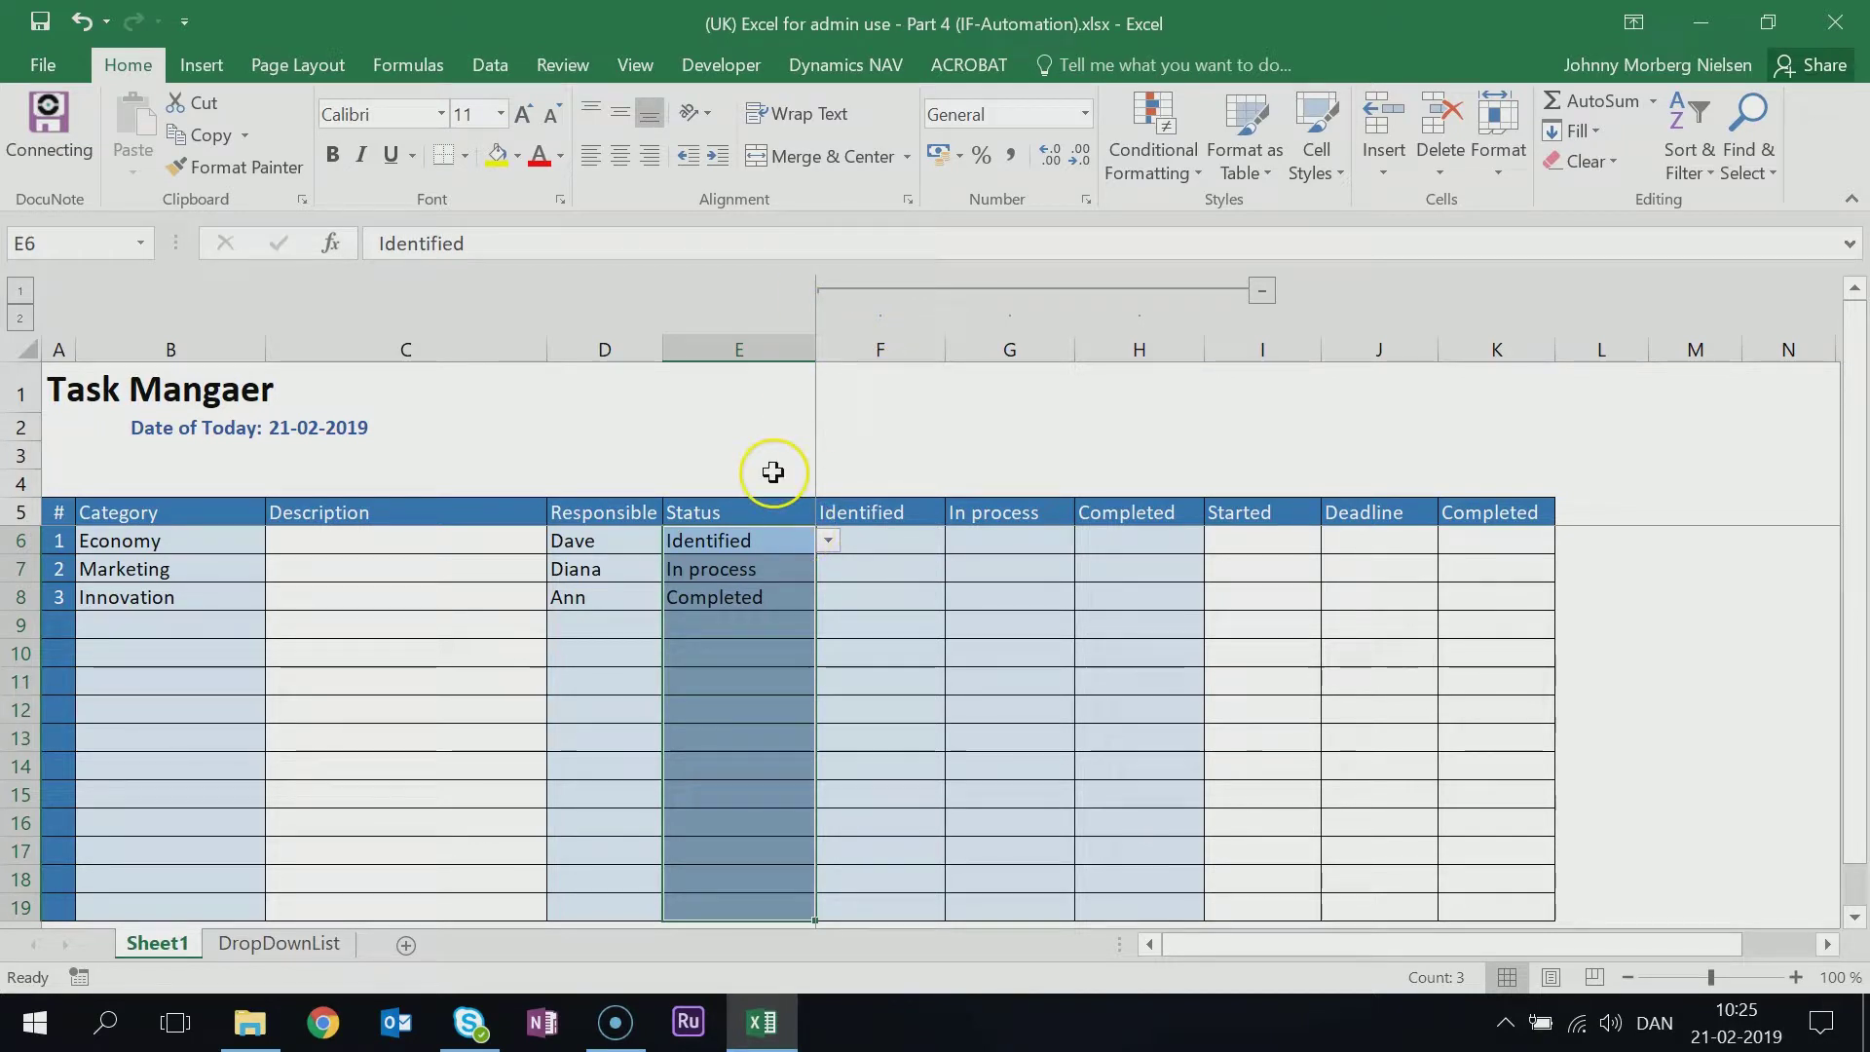
click(493, 68)
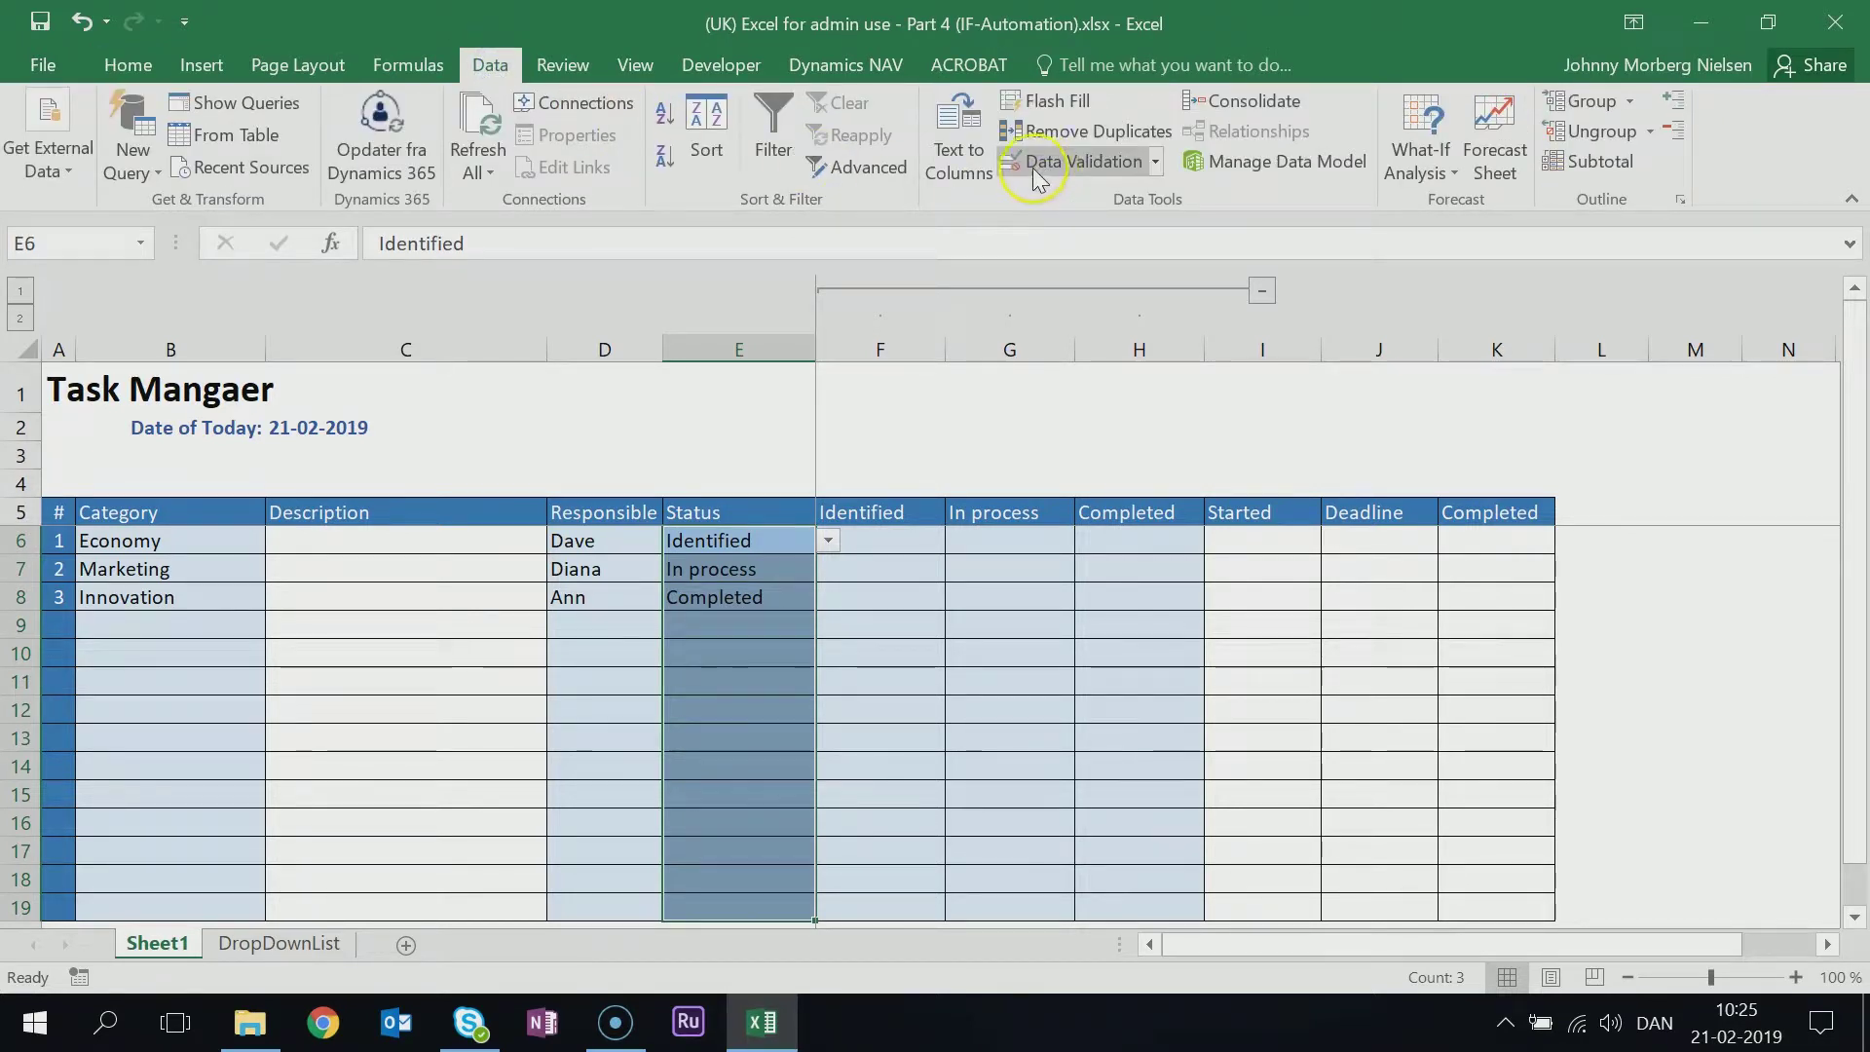
click(1122, 173)
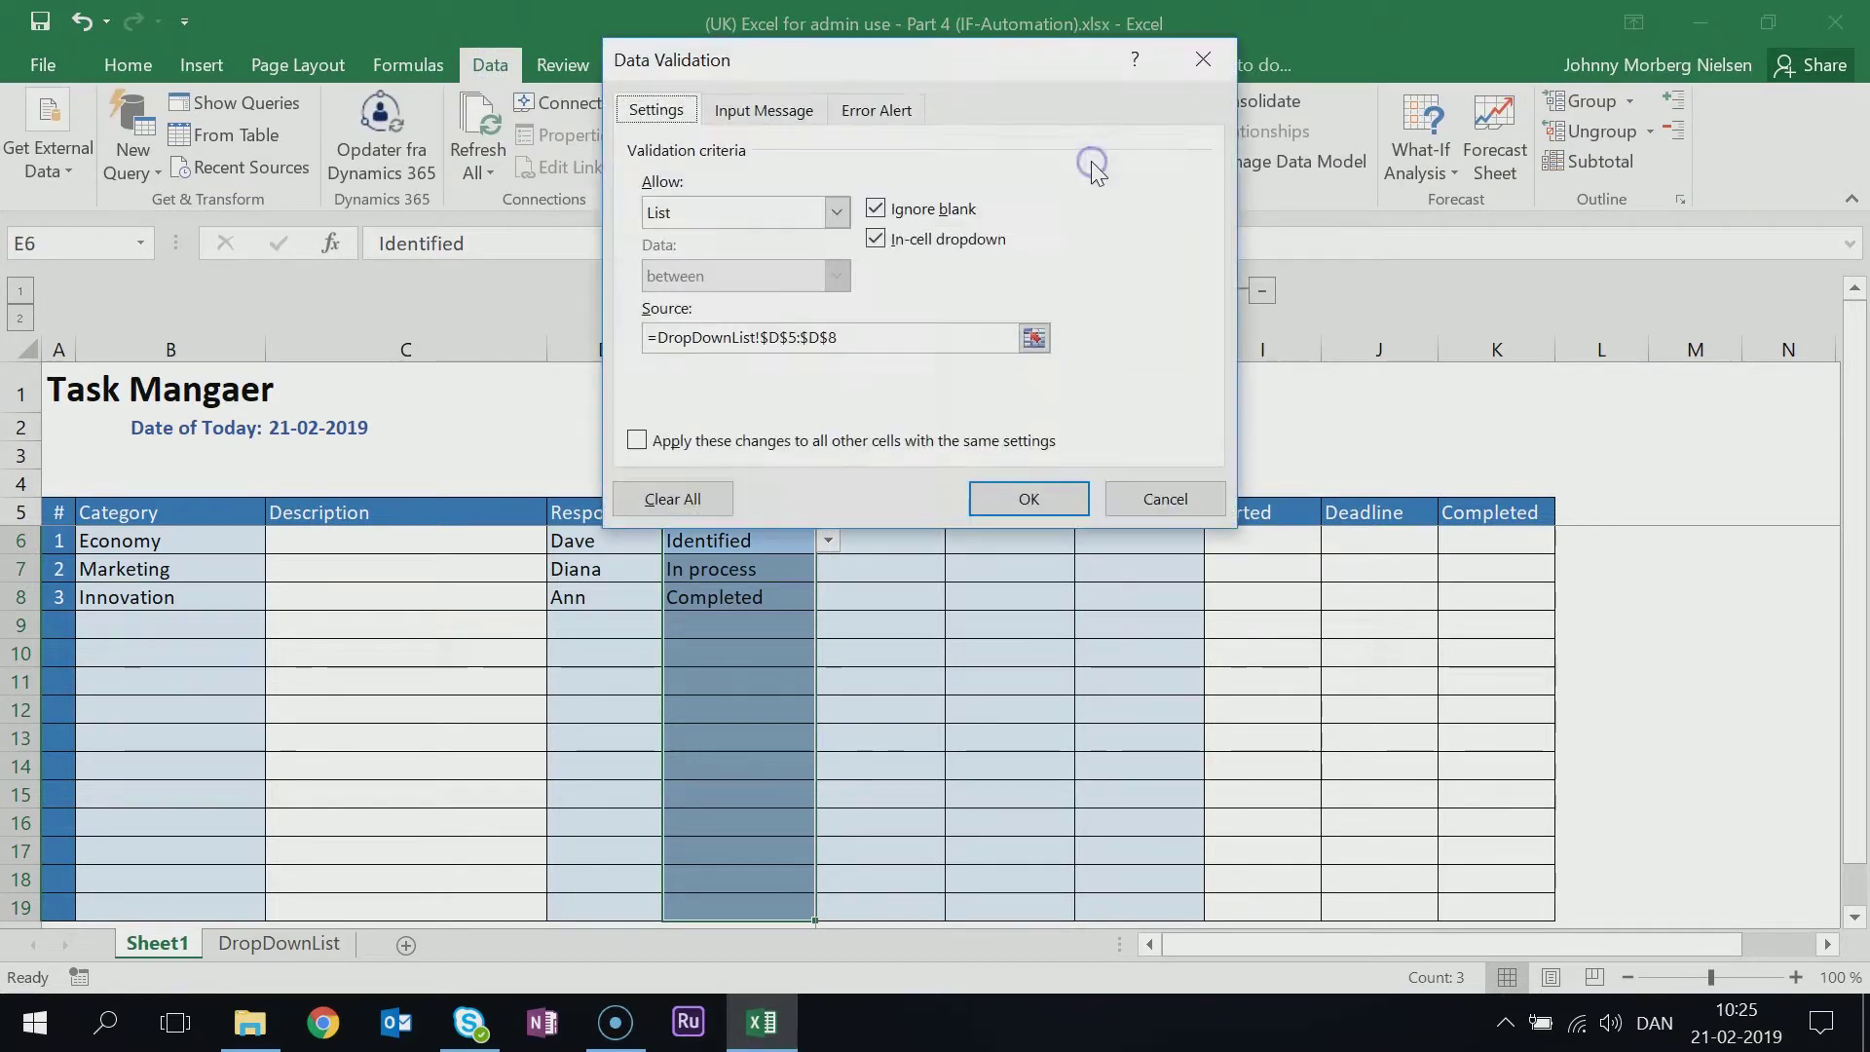
click(836, 212)
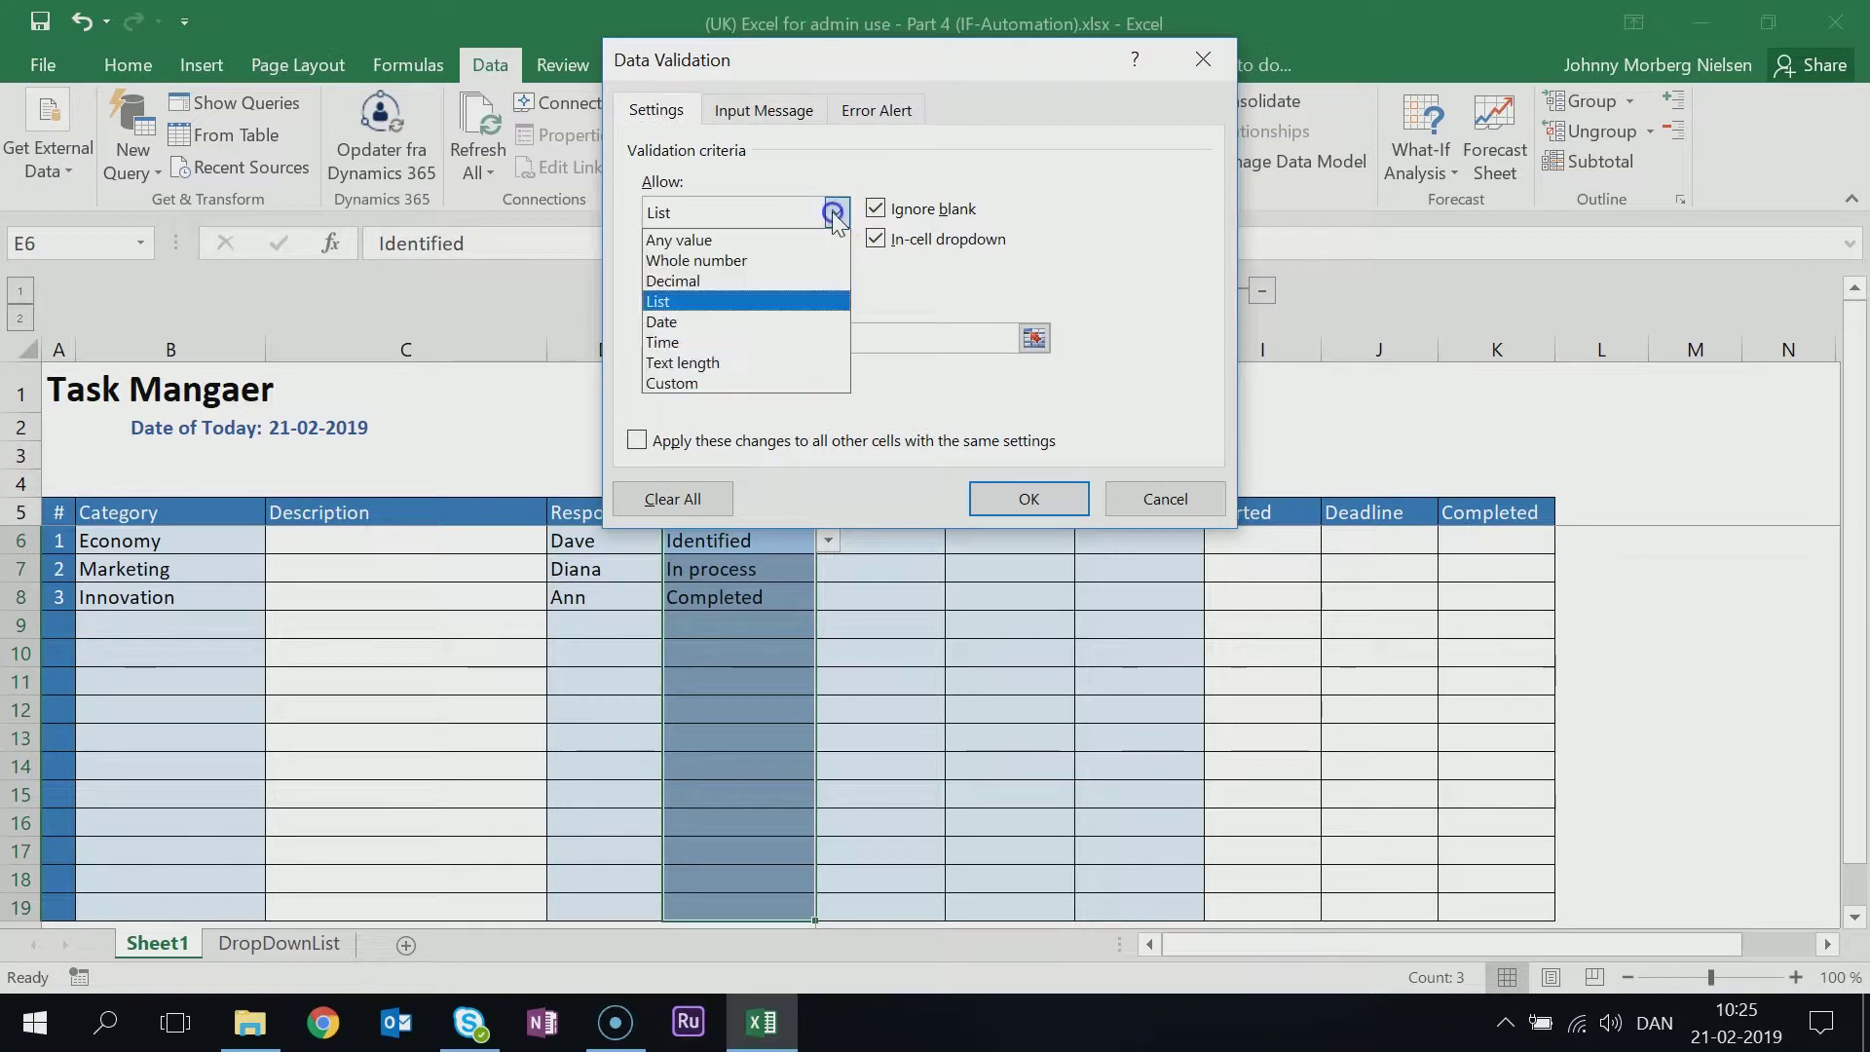
click(724, 239)
click(1055, 510)
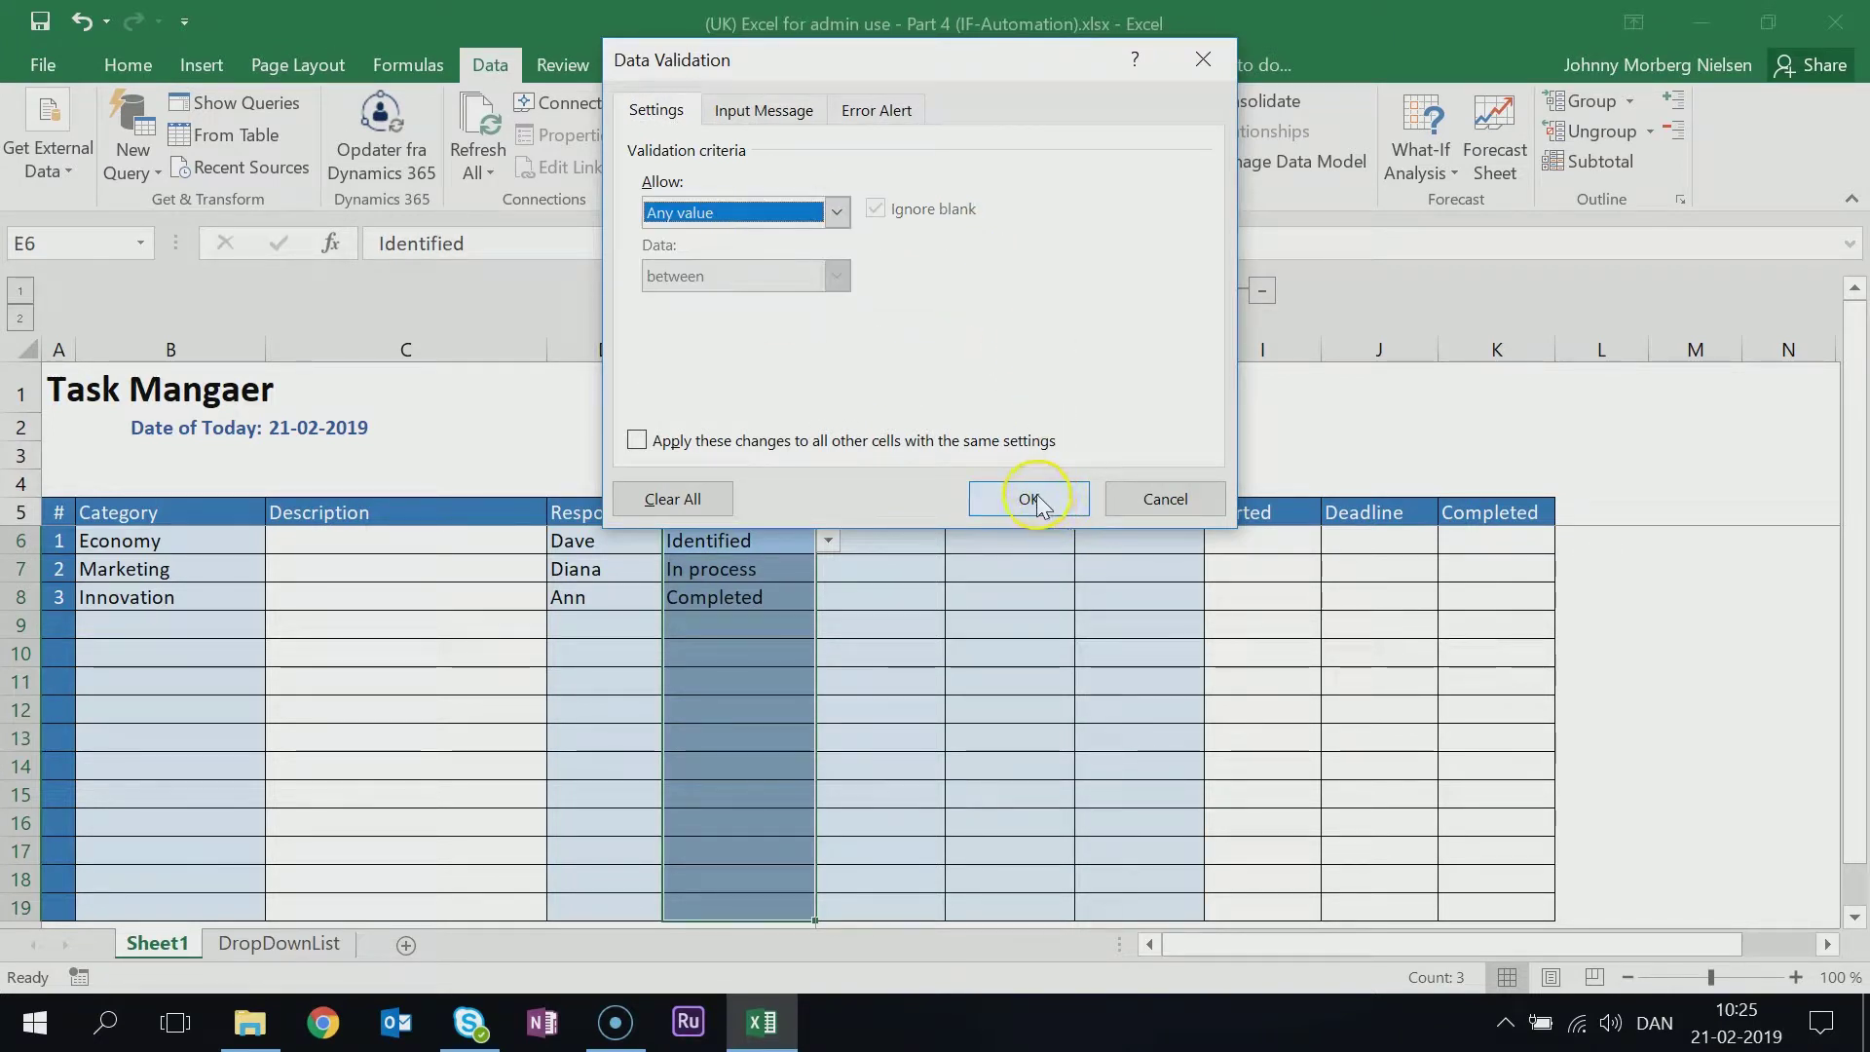
click(1039, 505)
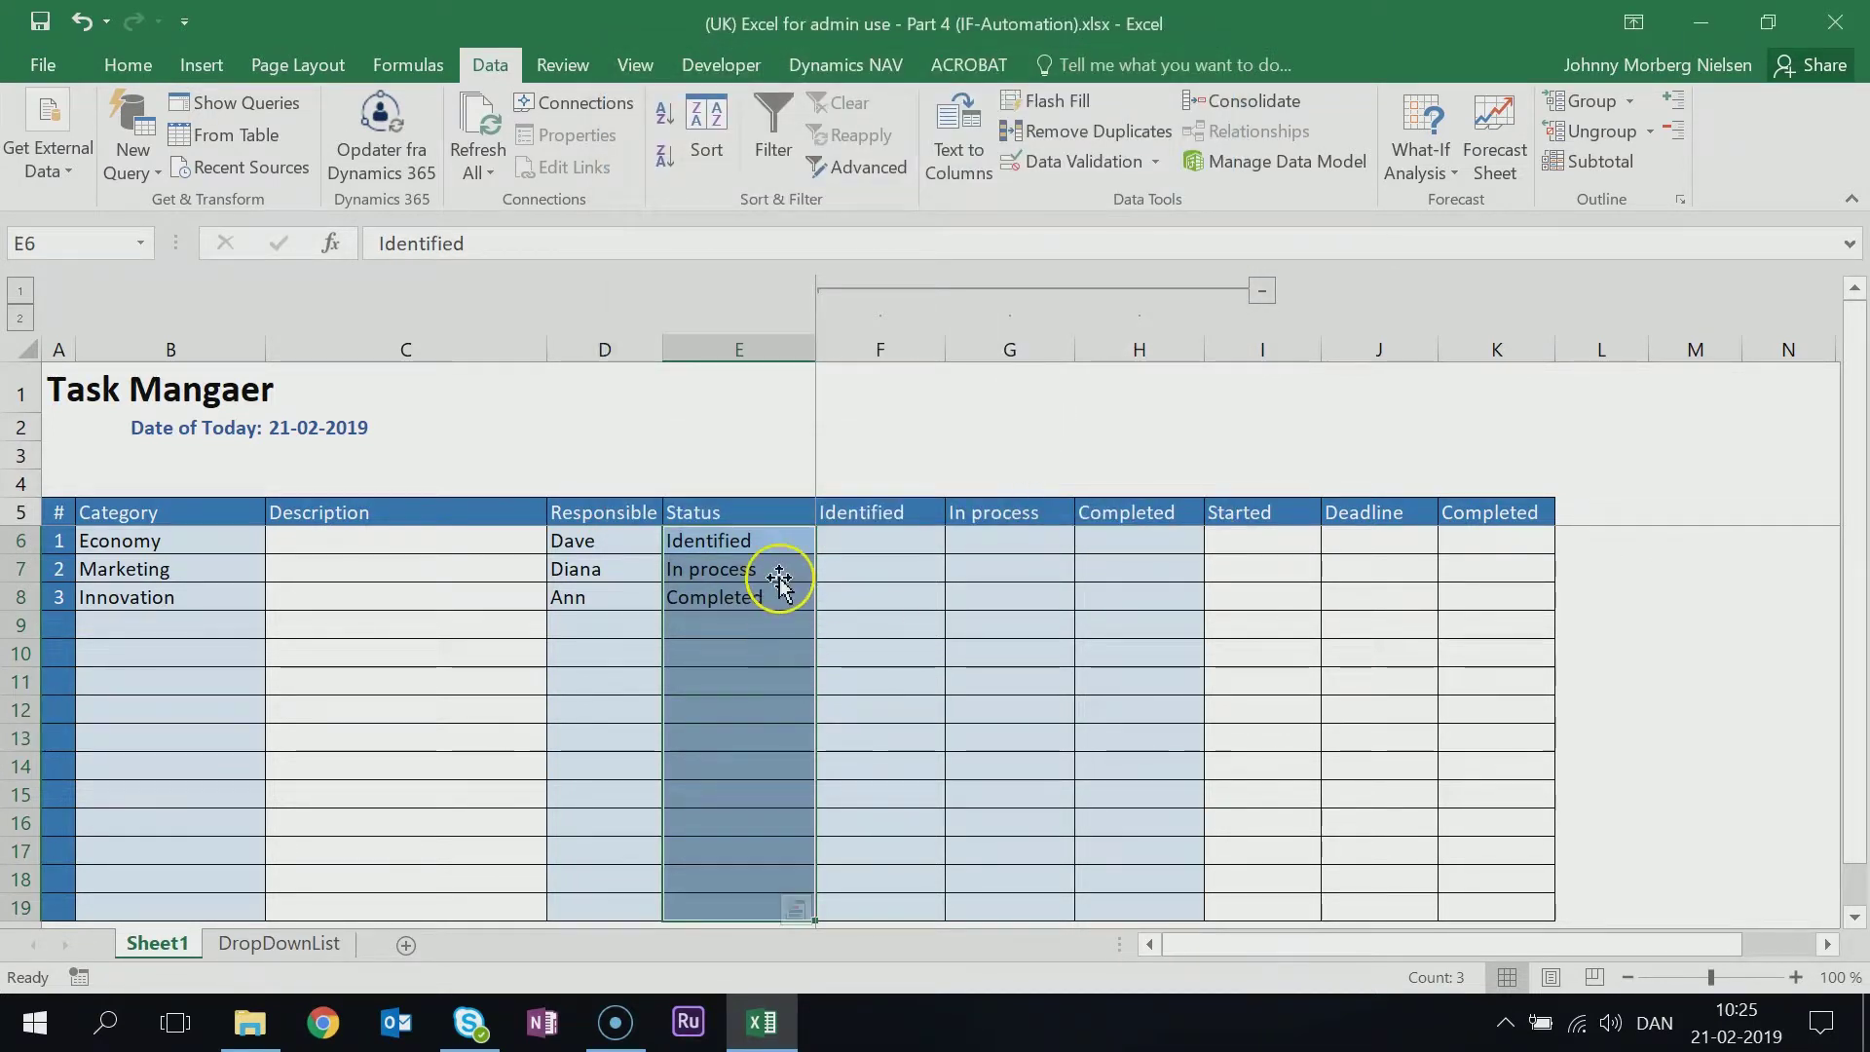
Clear the Status entries of the three tasks in E6:E8
click(784, 596)
drag(801, 551, 791, 612)
key(Delete)
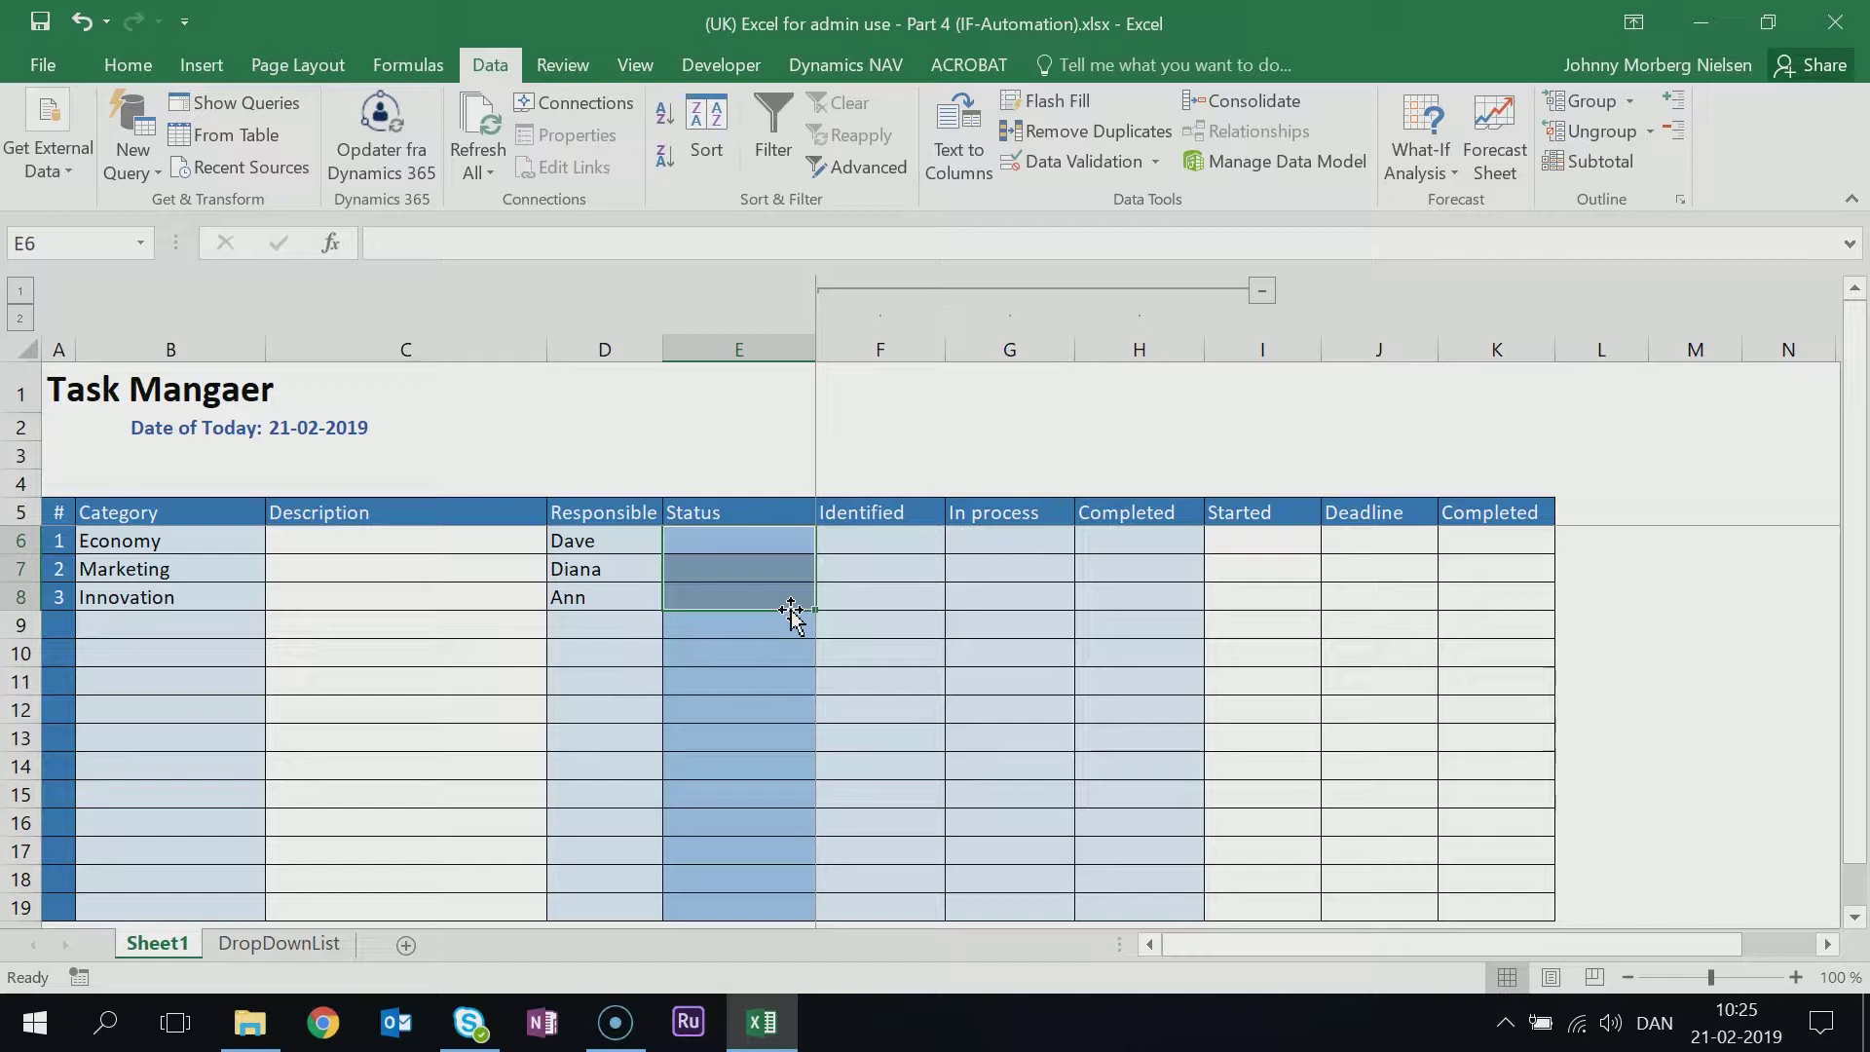
Insert an IF function into Status cell E6 from the most recently used functions
click(751, 545)
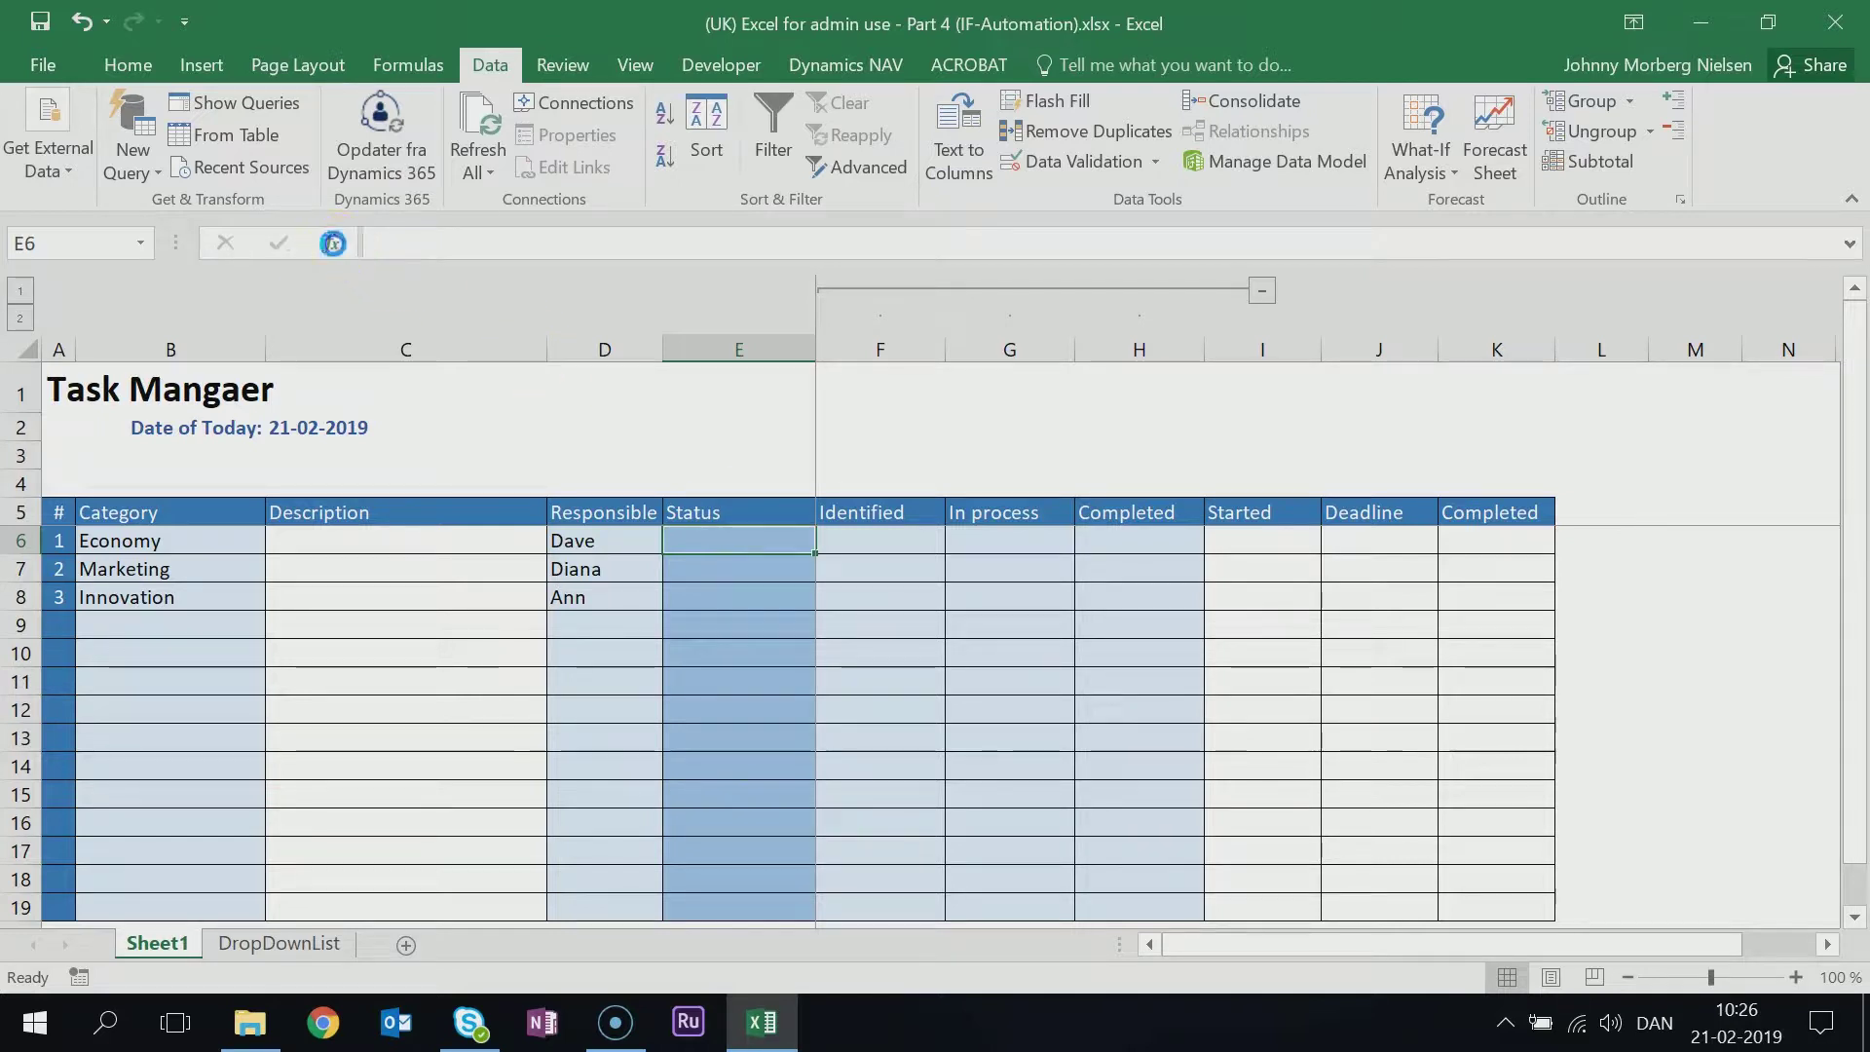
click(330, 242)
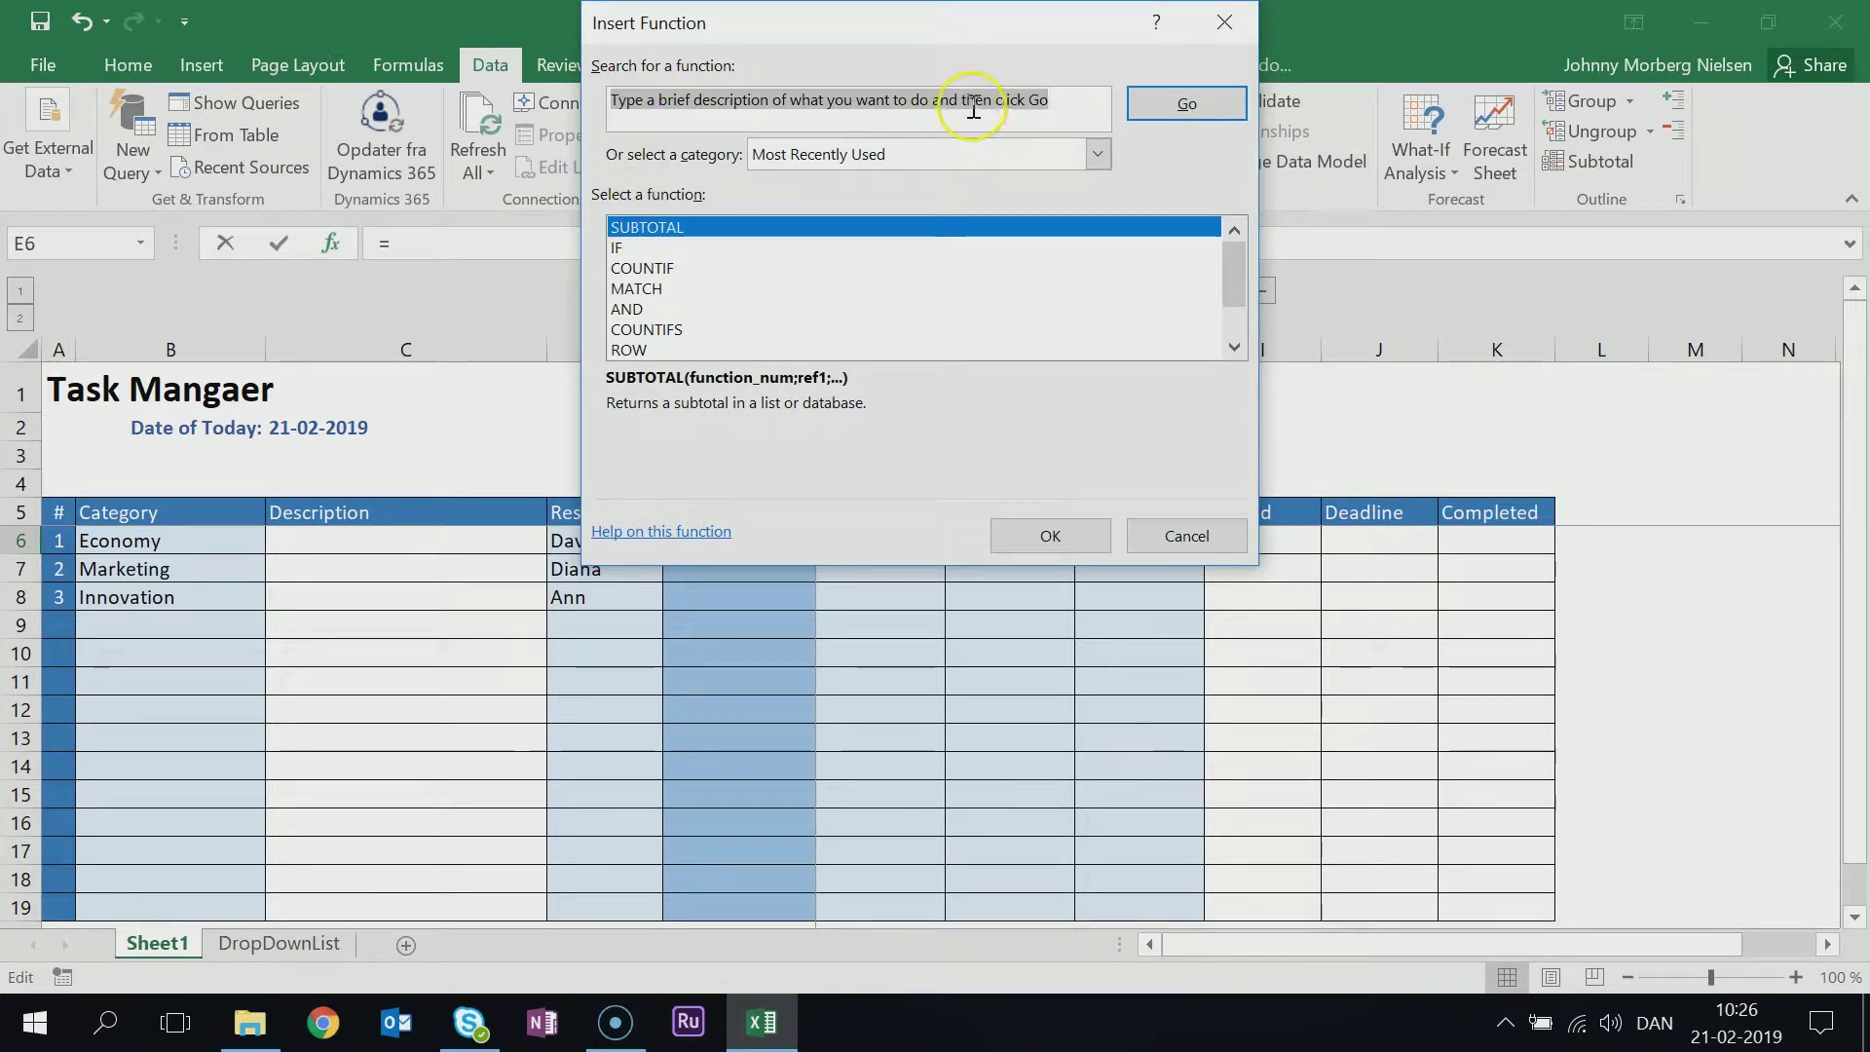
click(1097, 154)
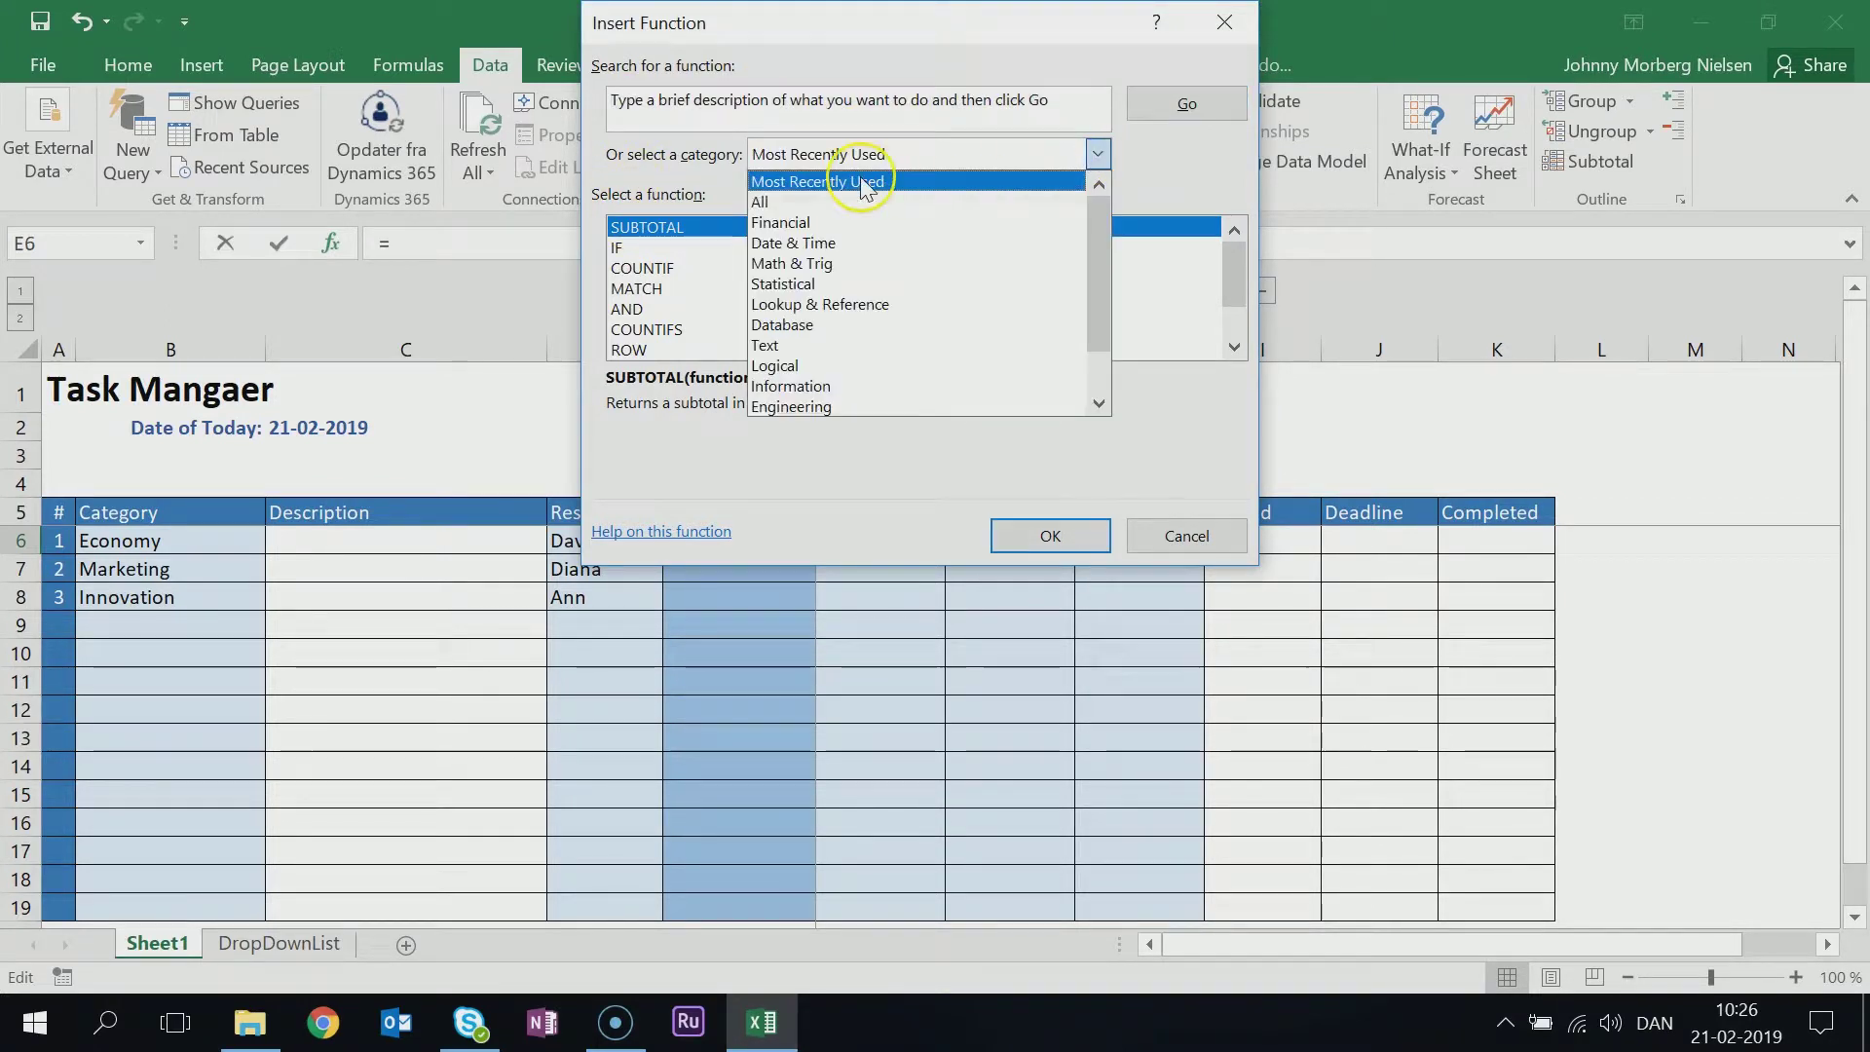
click(789, 201)
scroll(839, 243, down, 2)
scroll(876, 234, up, 2)
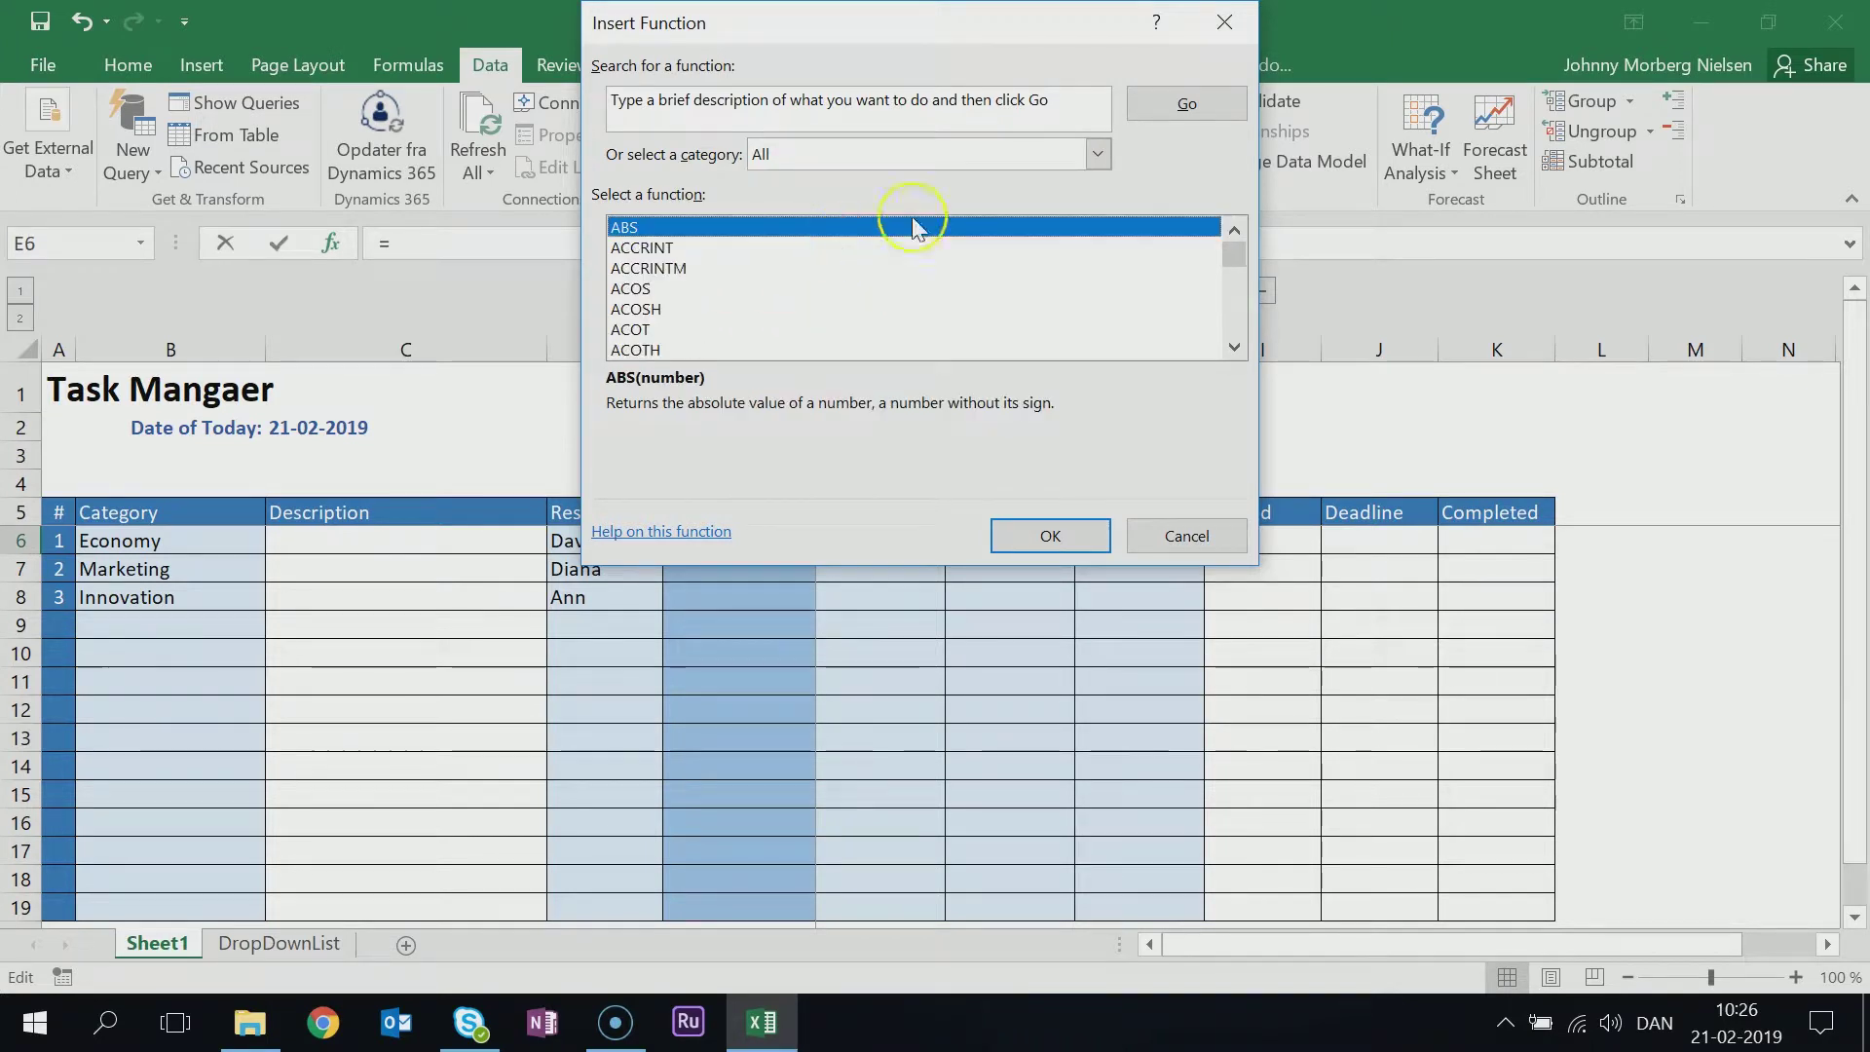
click(1095, 154)
click(858, 175)
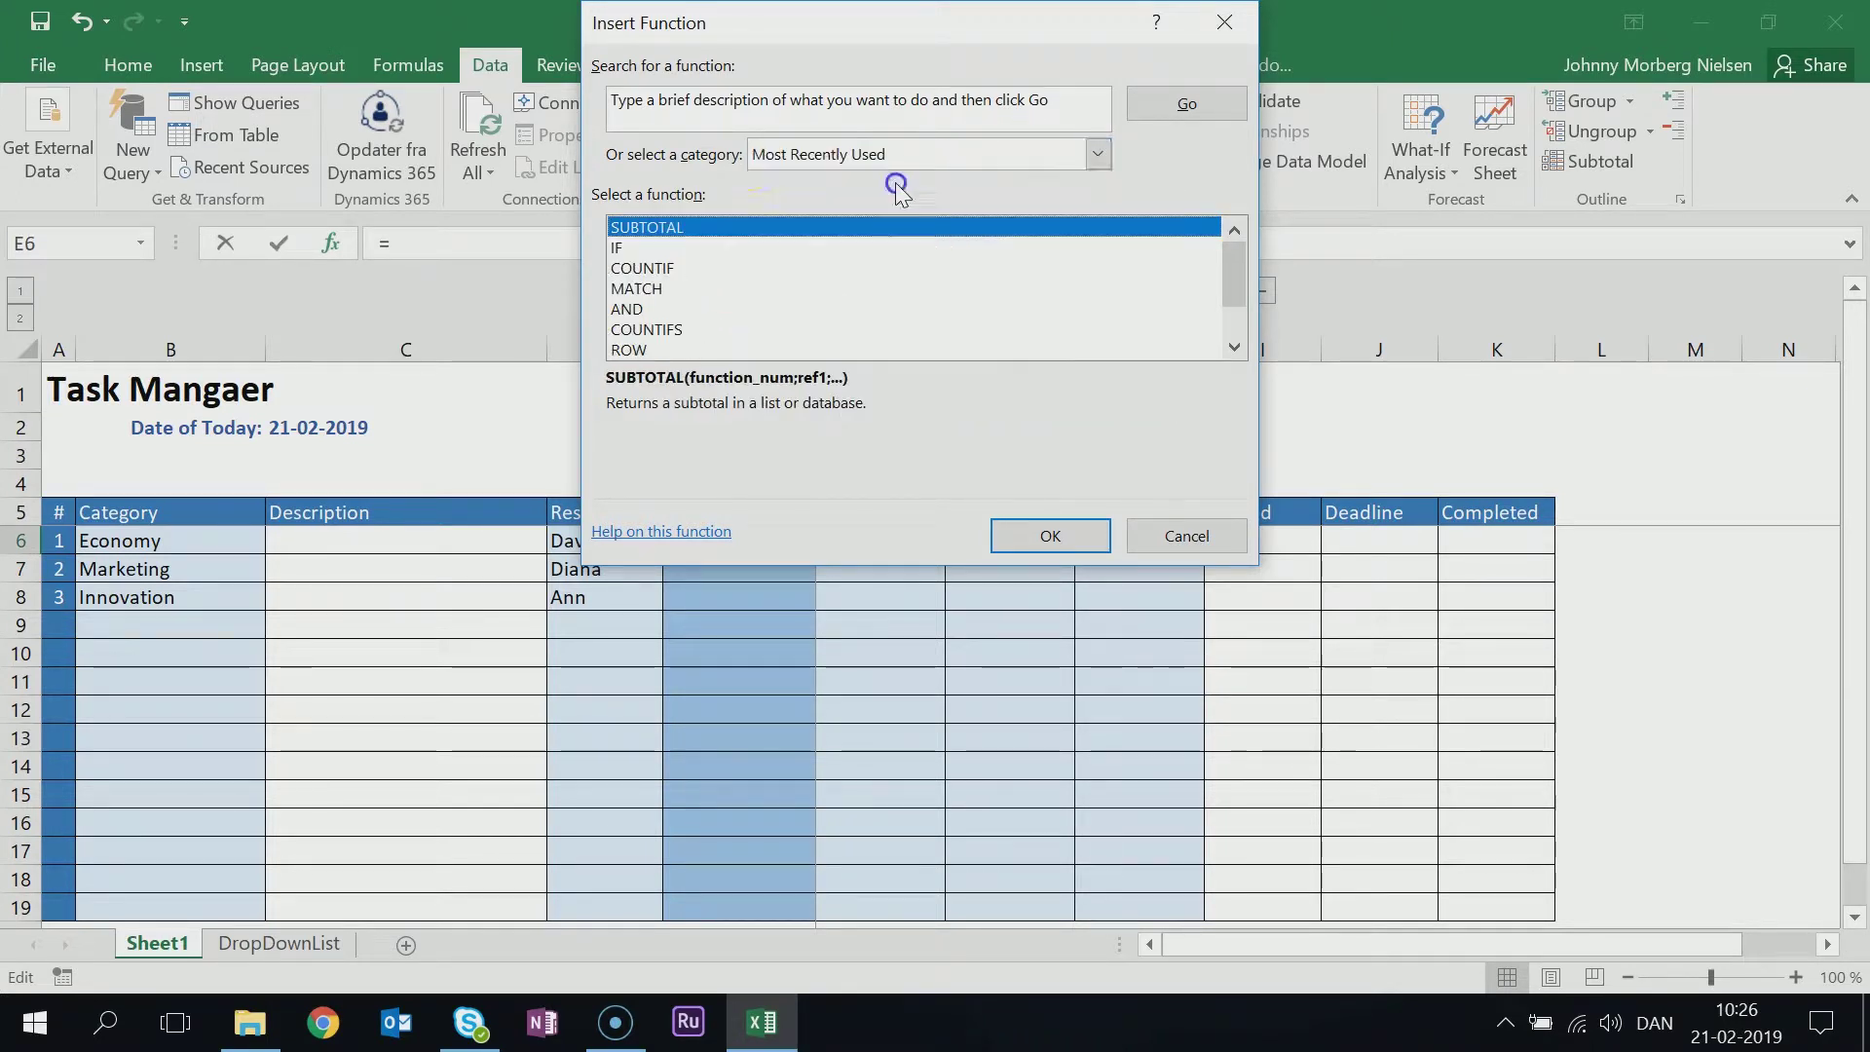
click(621, 248)
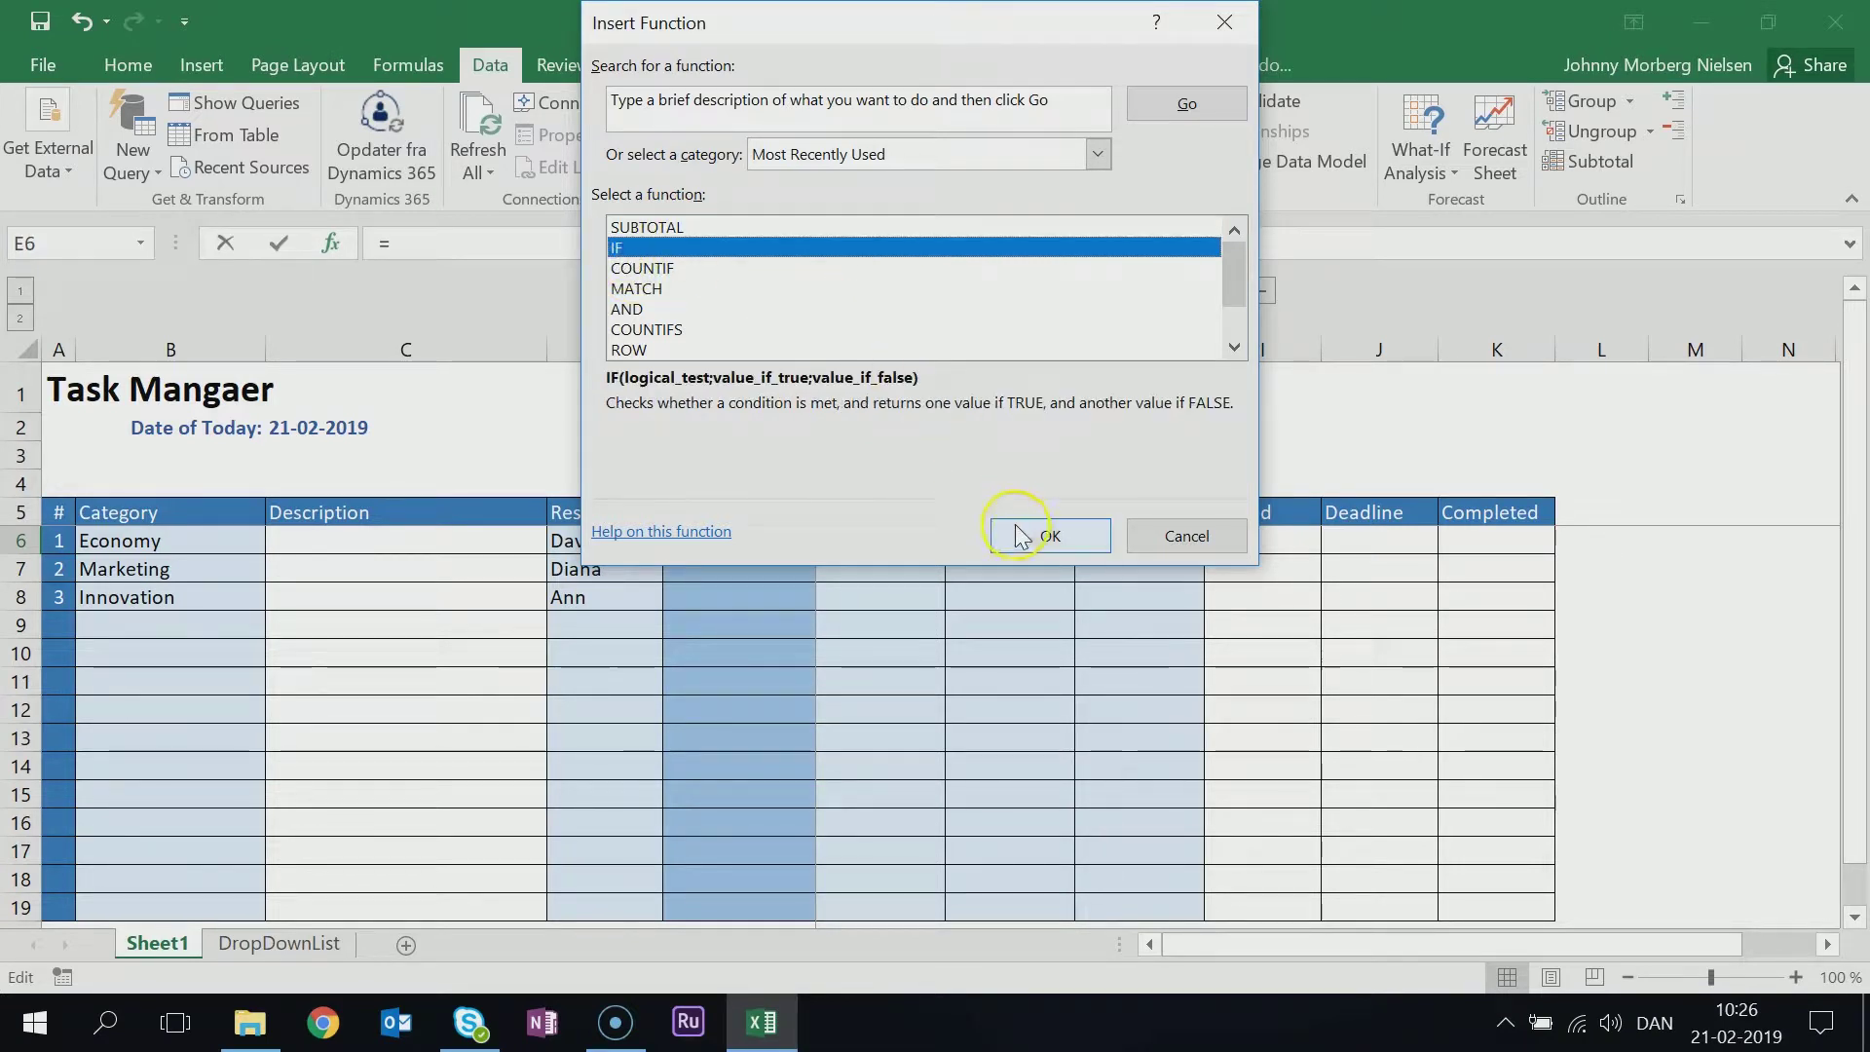
click(1049, 536)
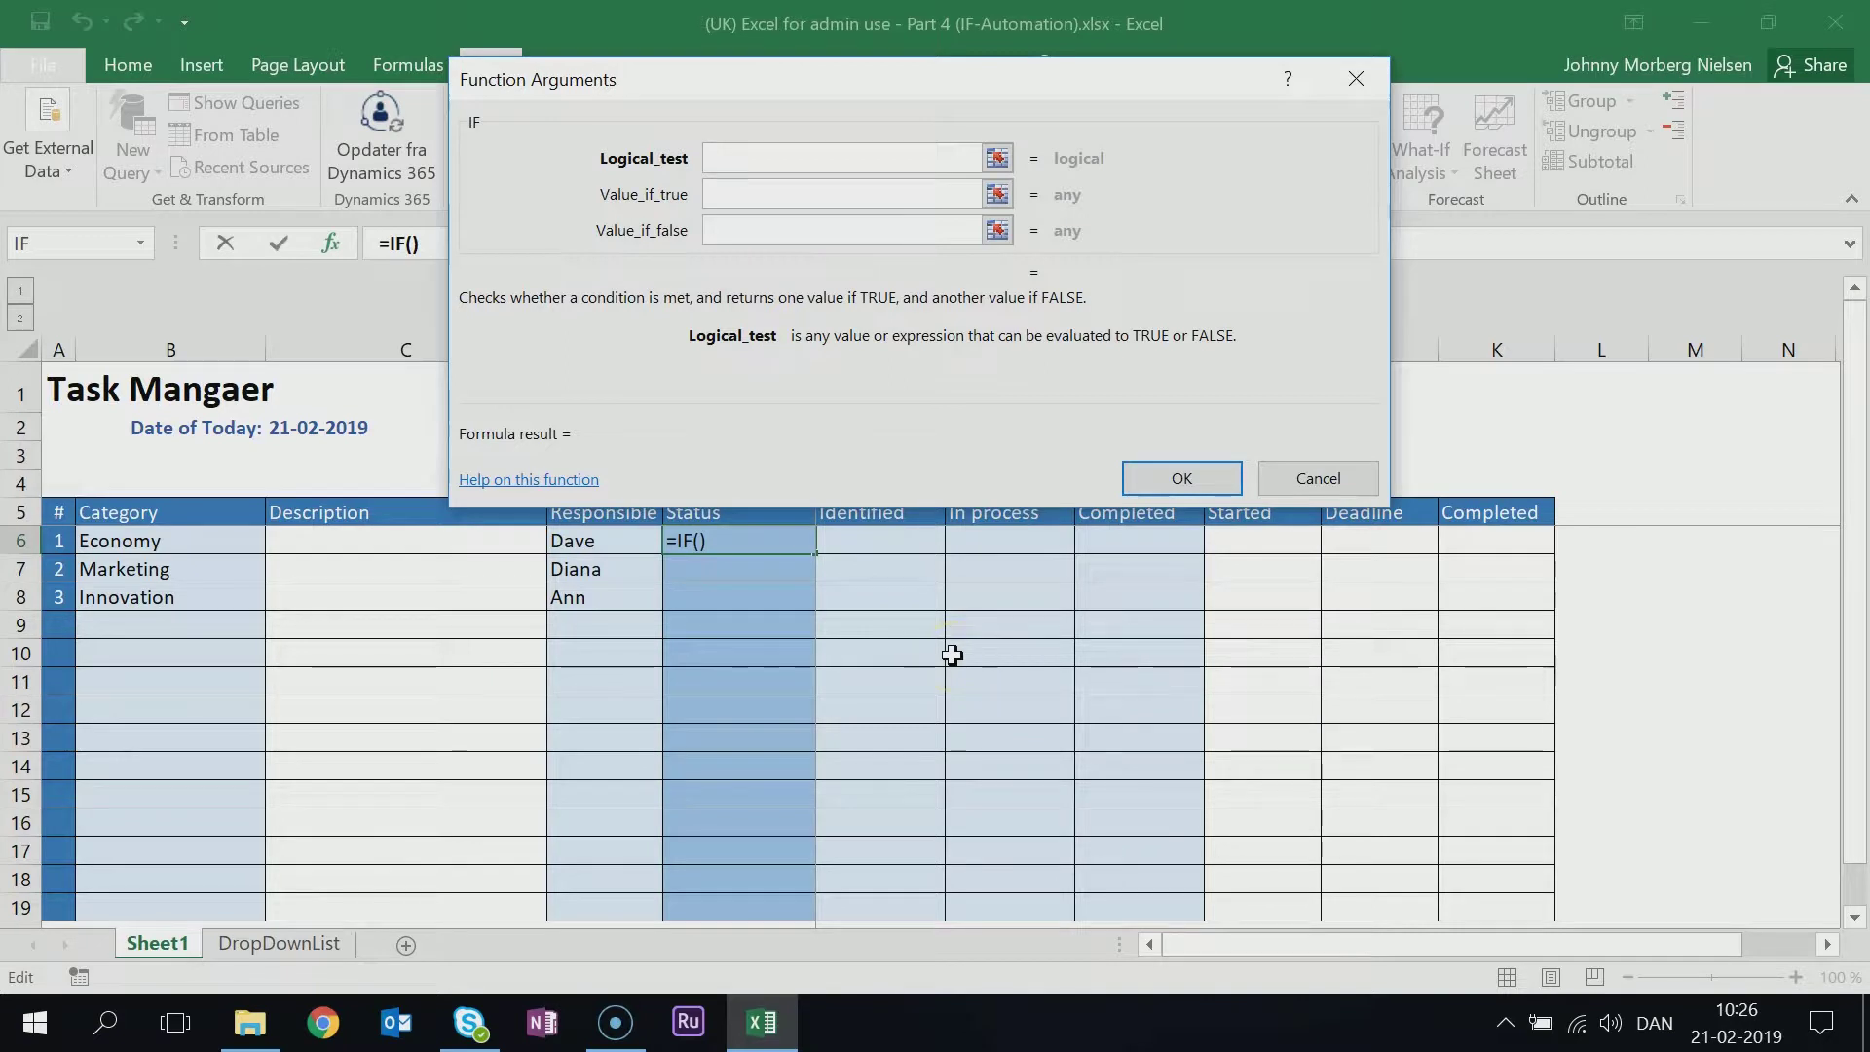
click(704, 201)
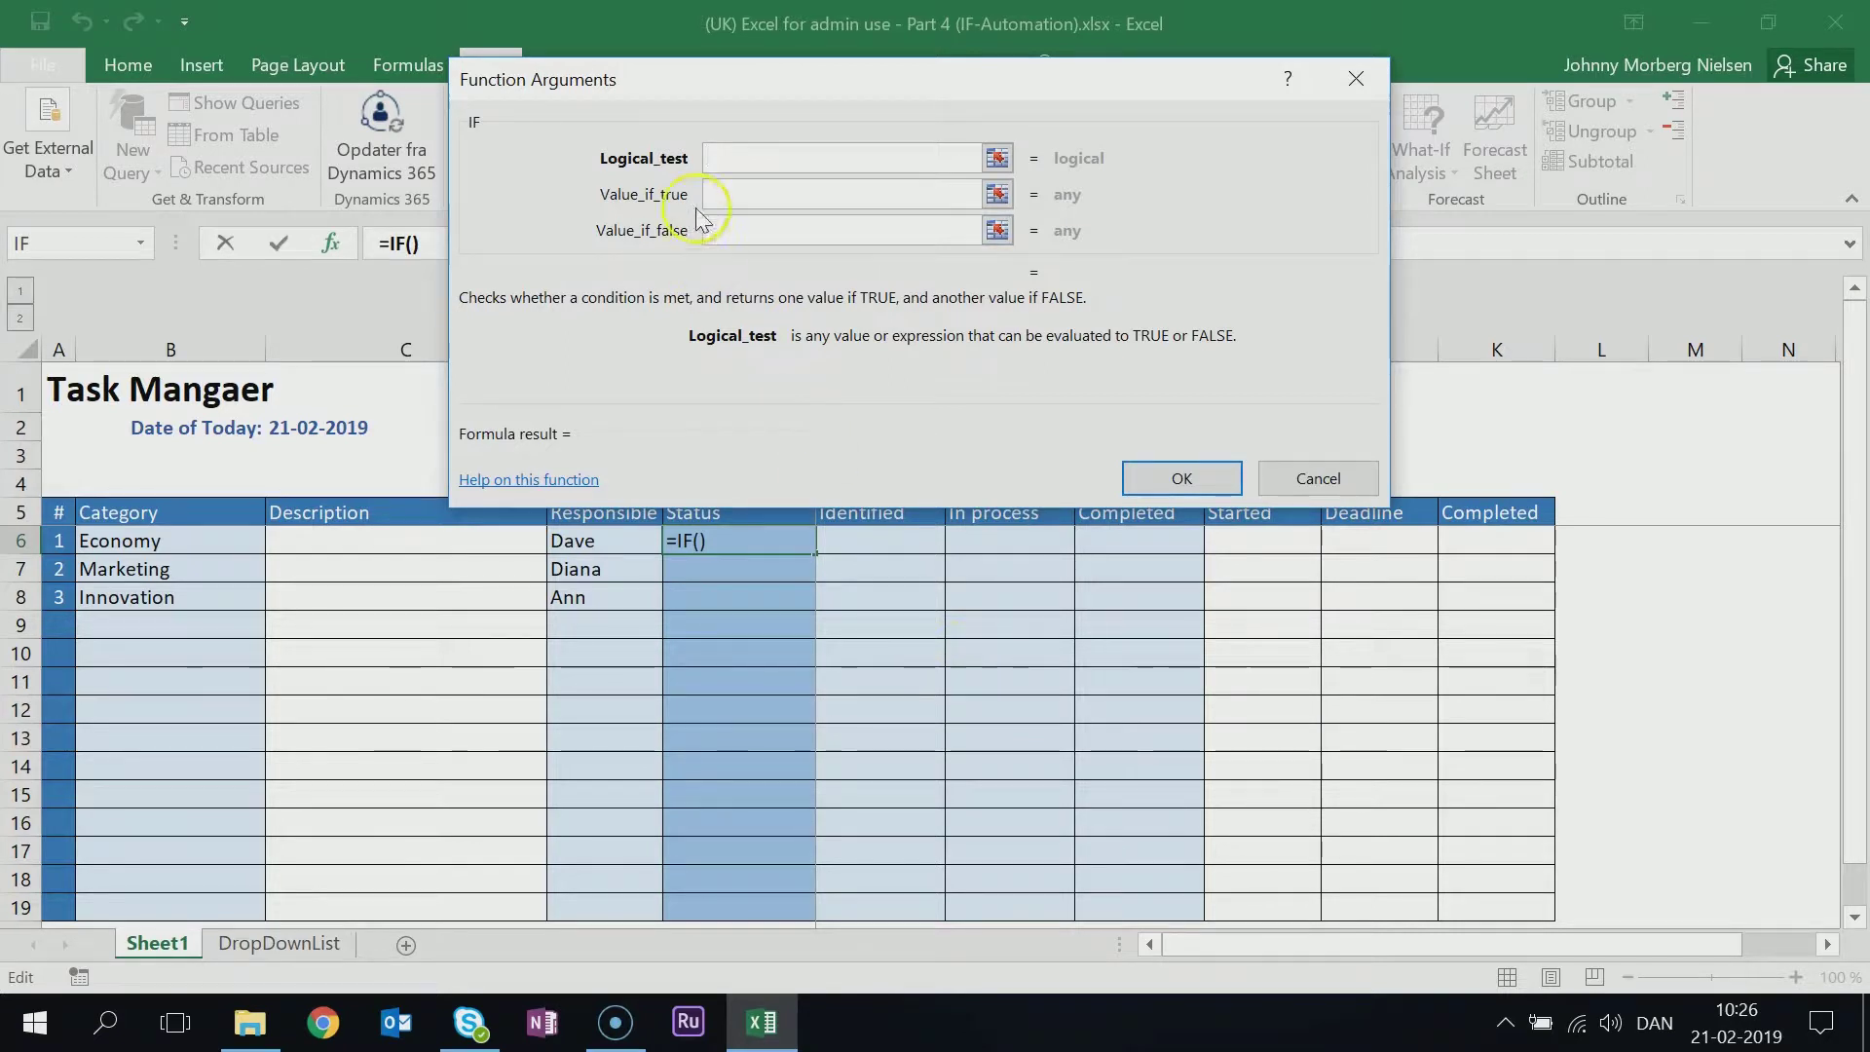
click(716, 161)
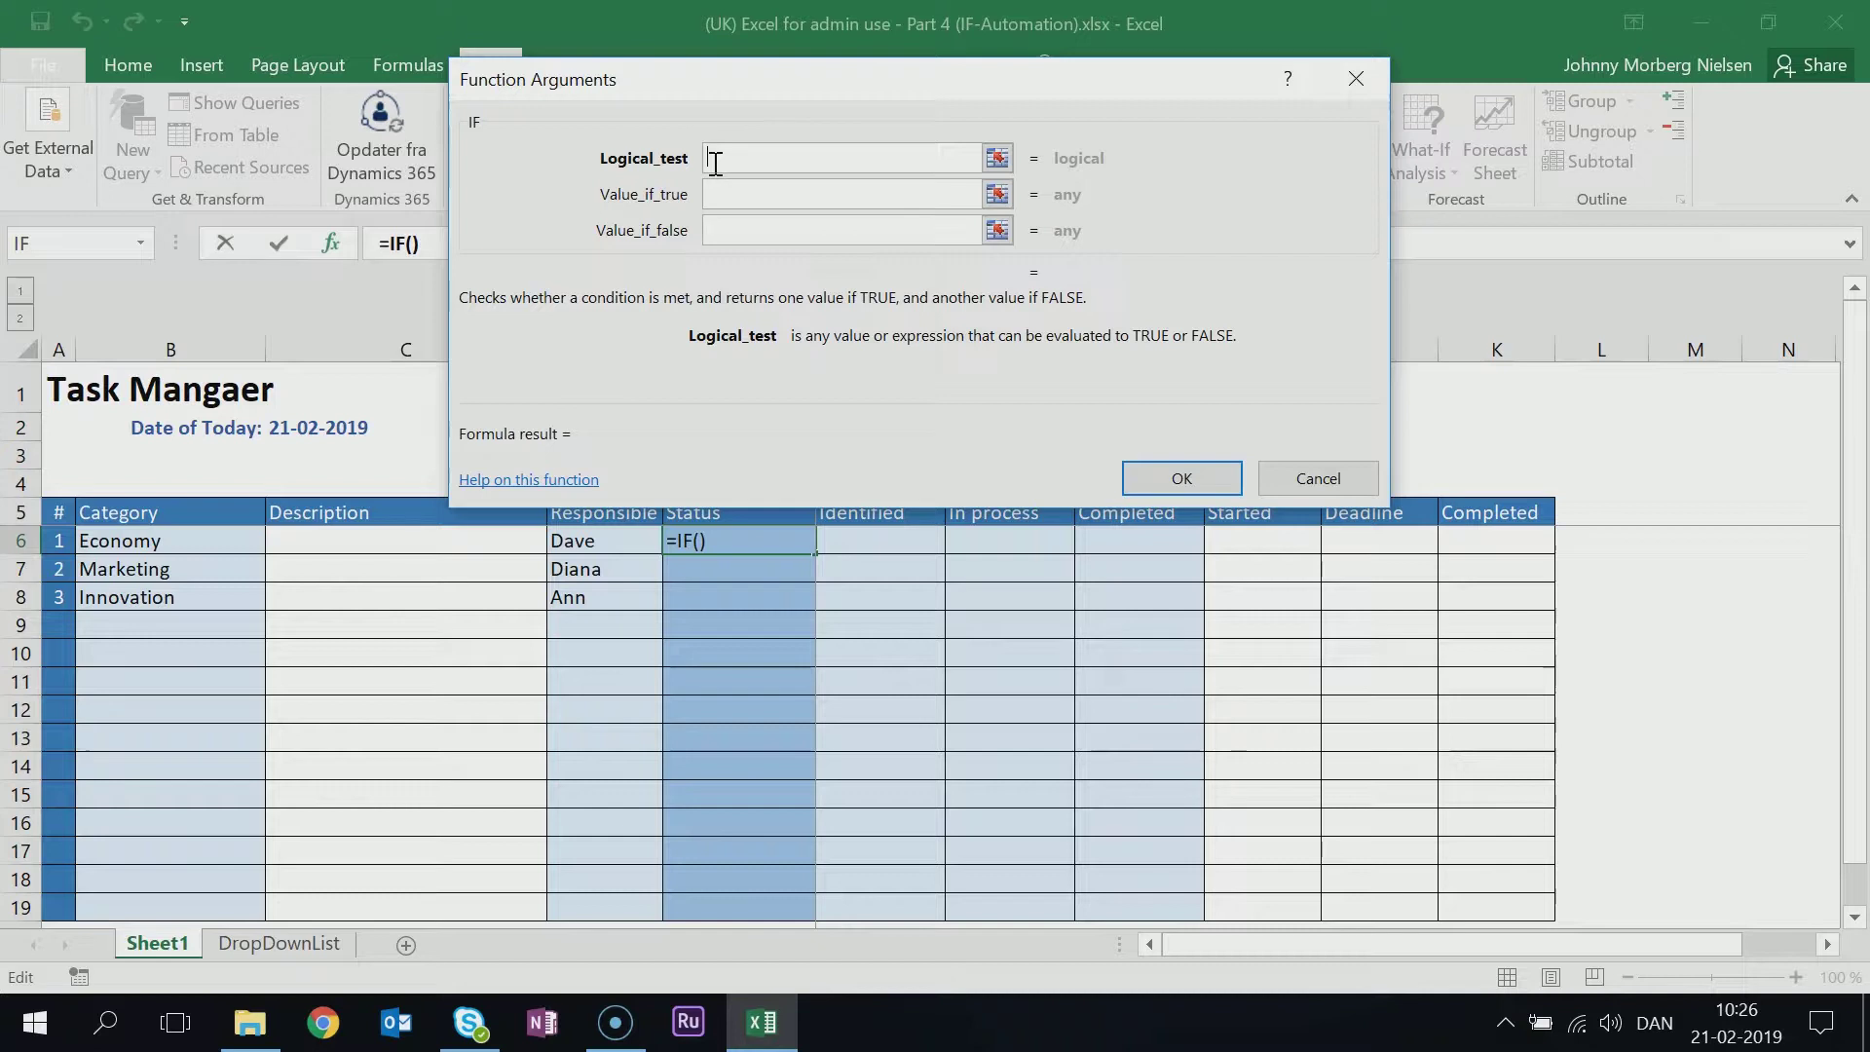
click(751, 162)
click(726, 151)
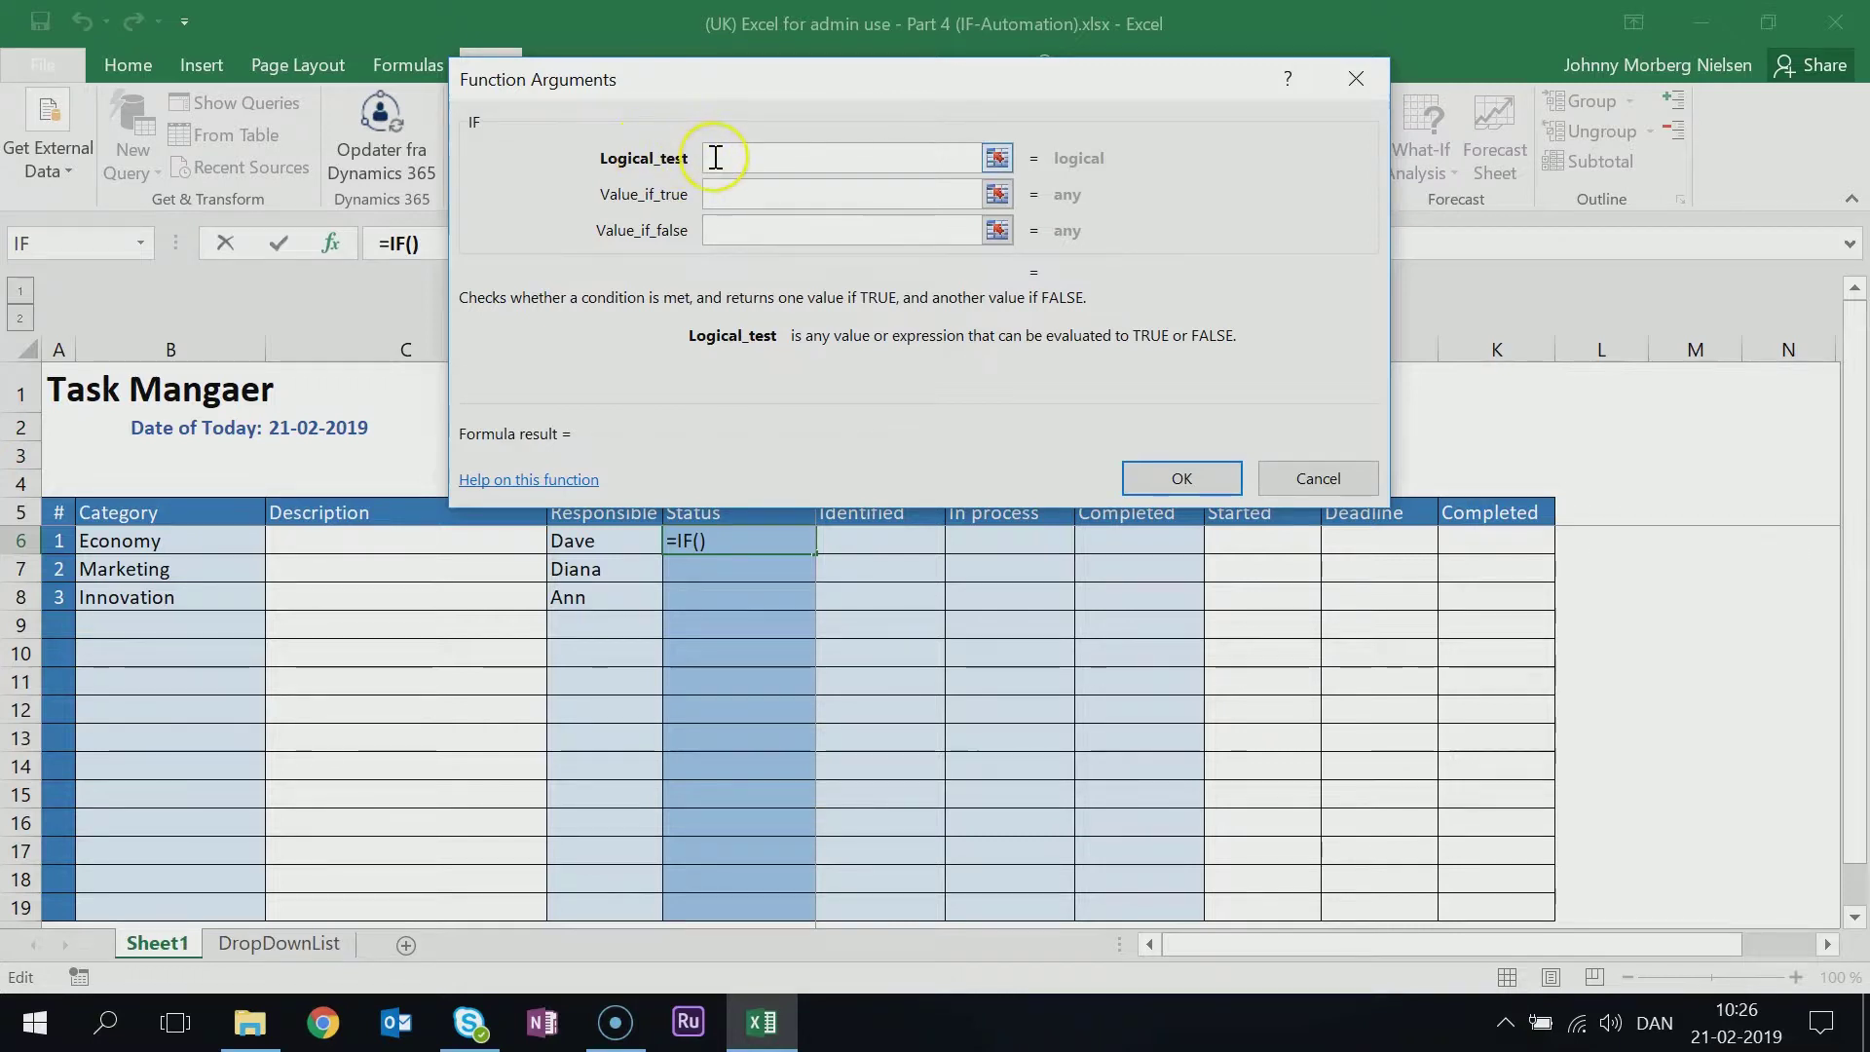
click(787, 179)
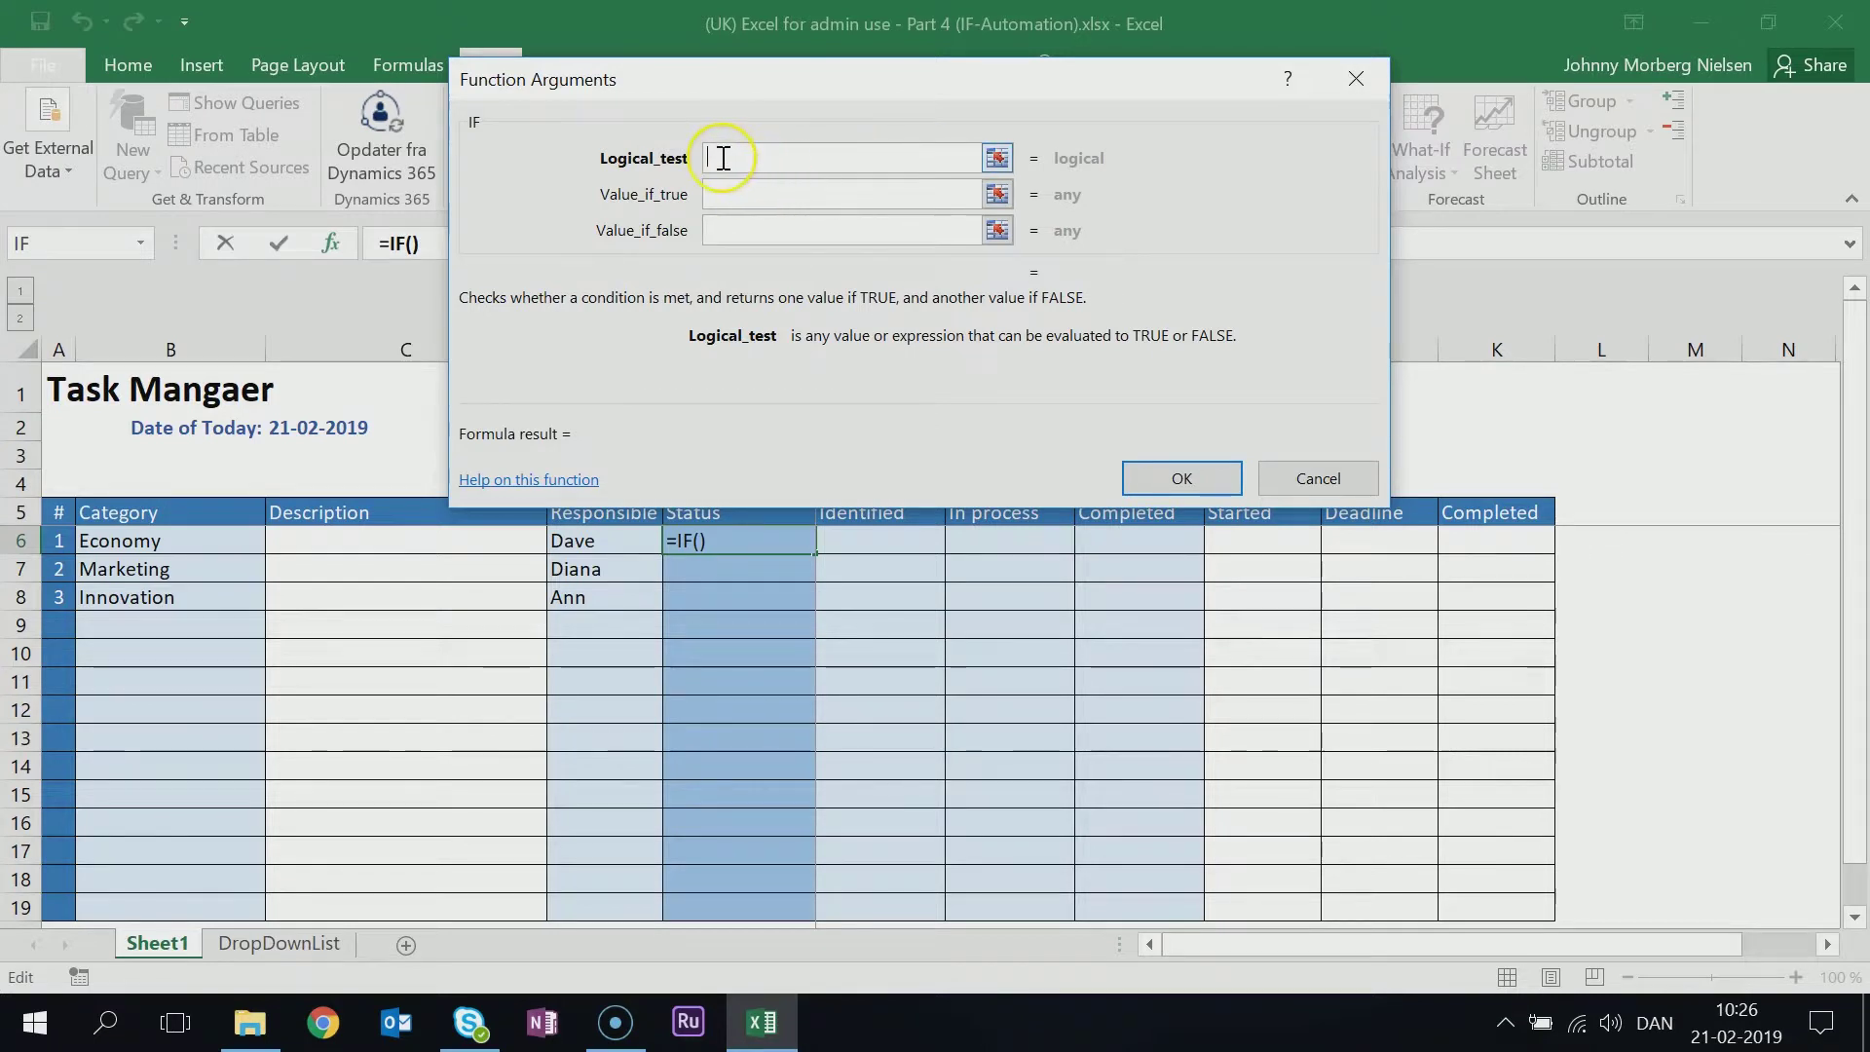
click(792, 192)
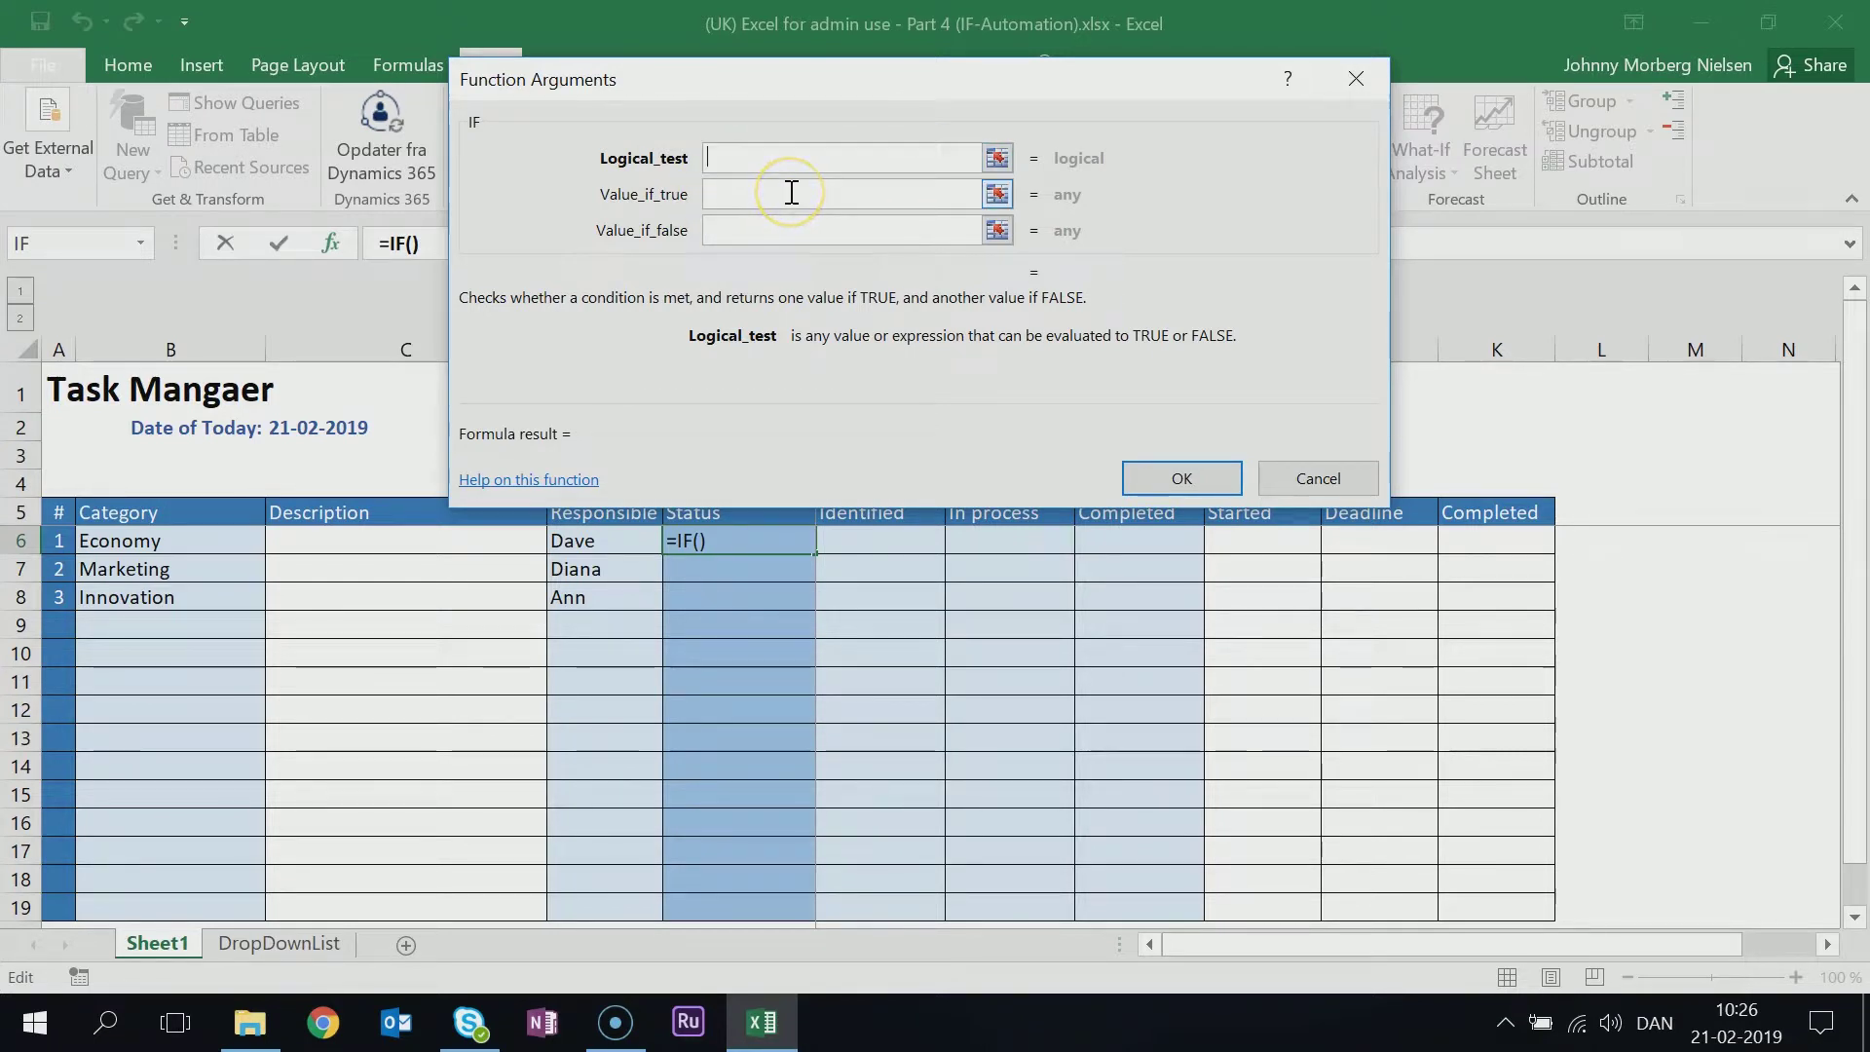
click(729, 231)
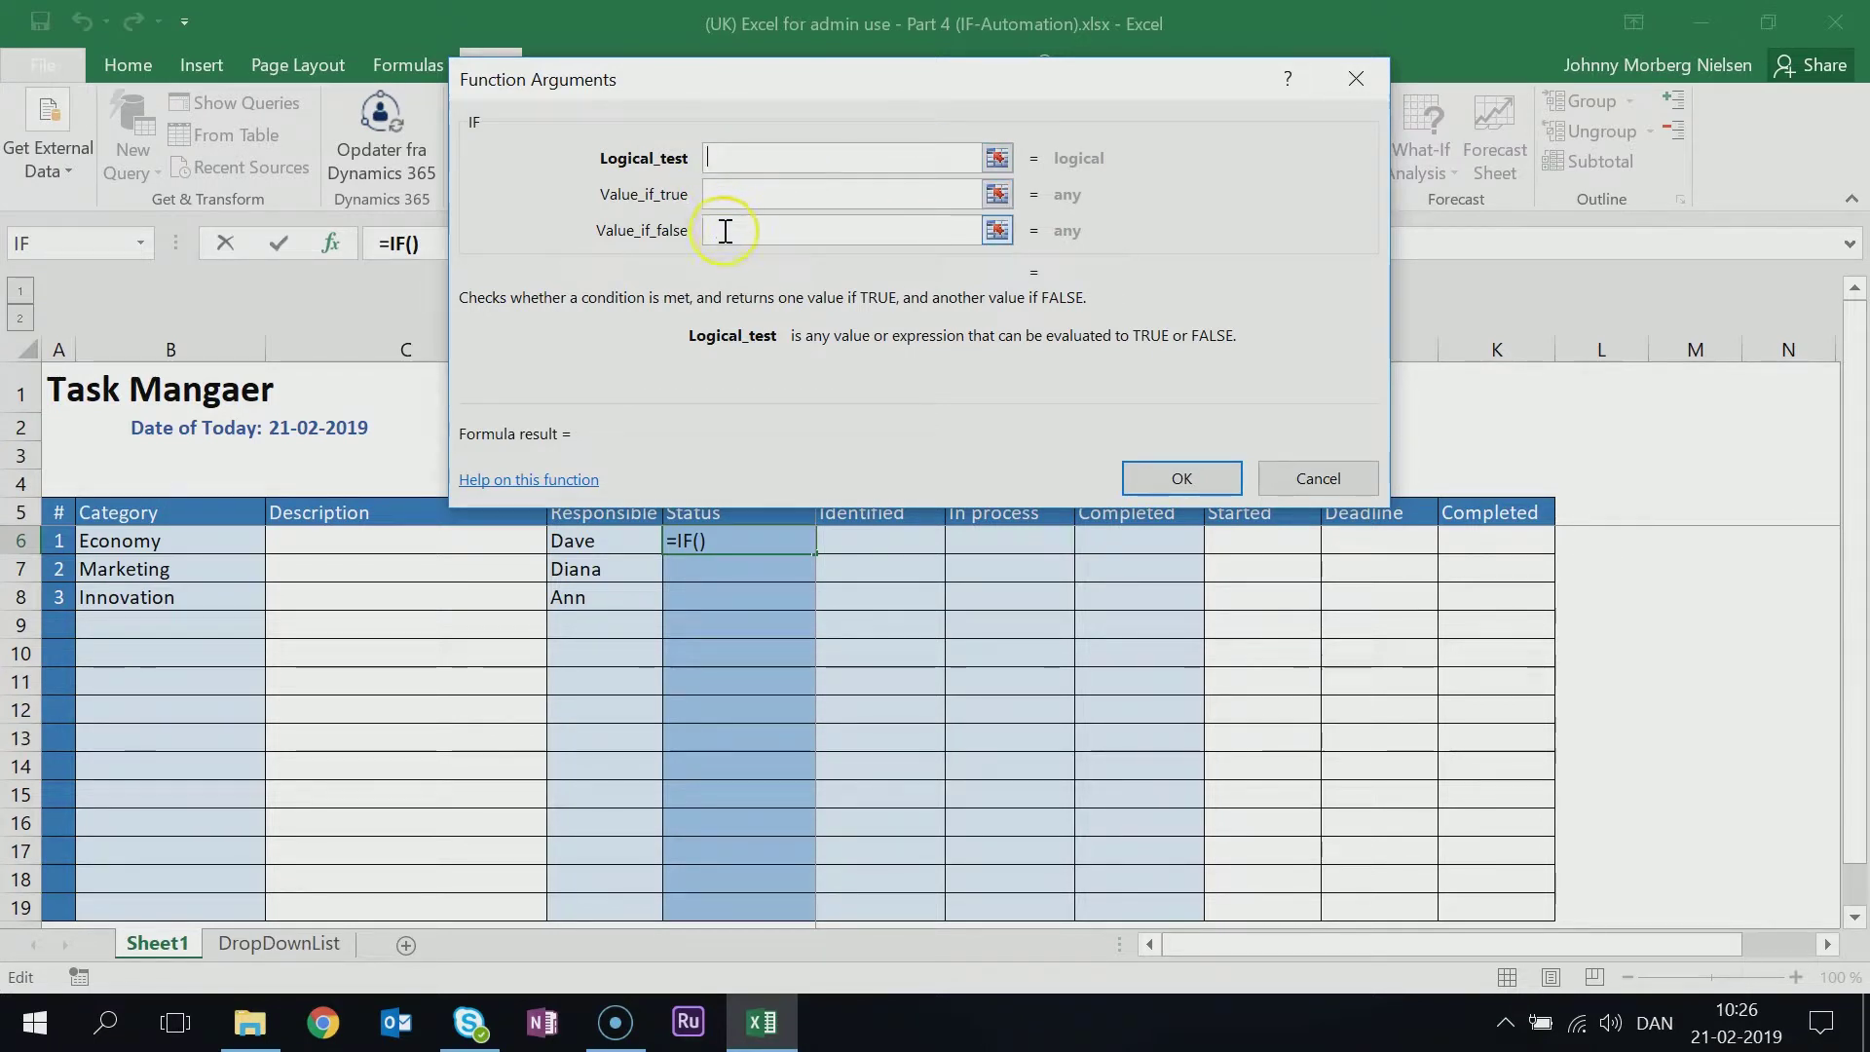
click(774, 221)
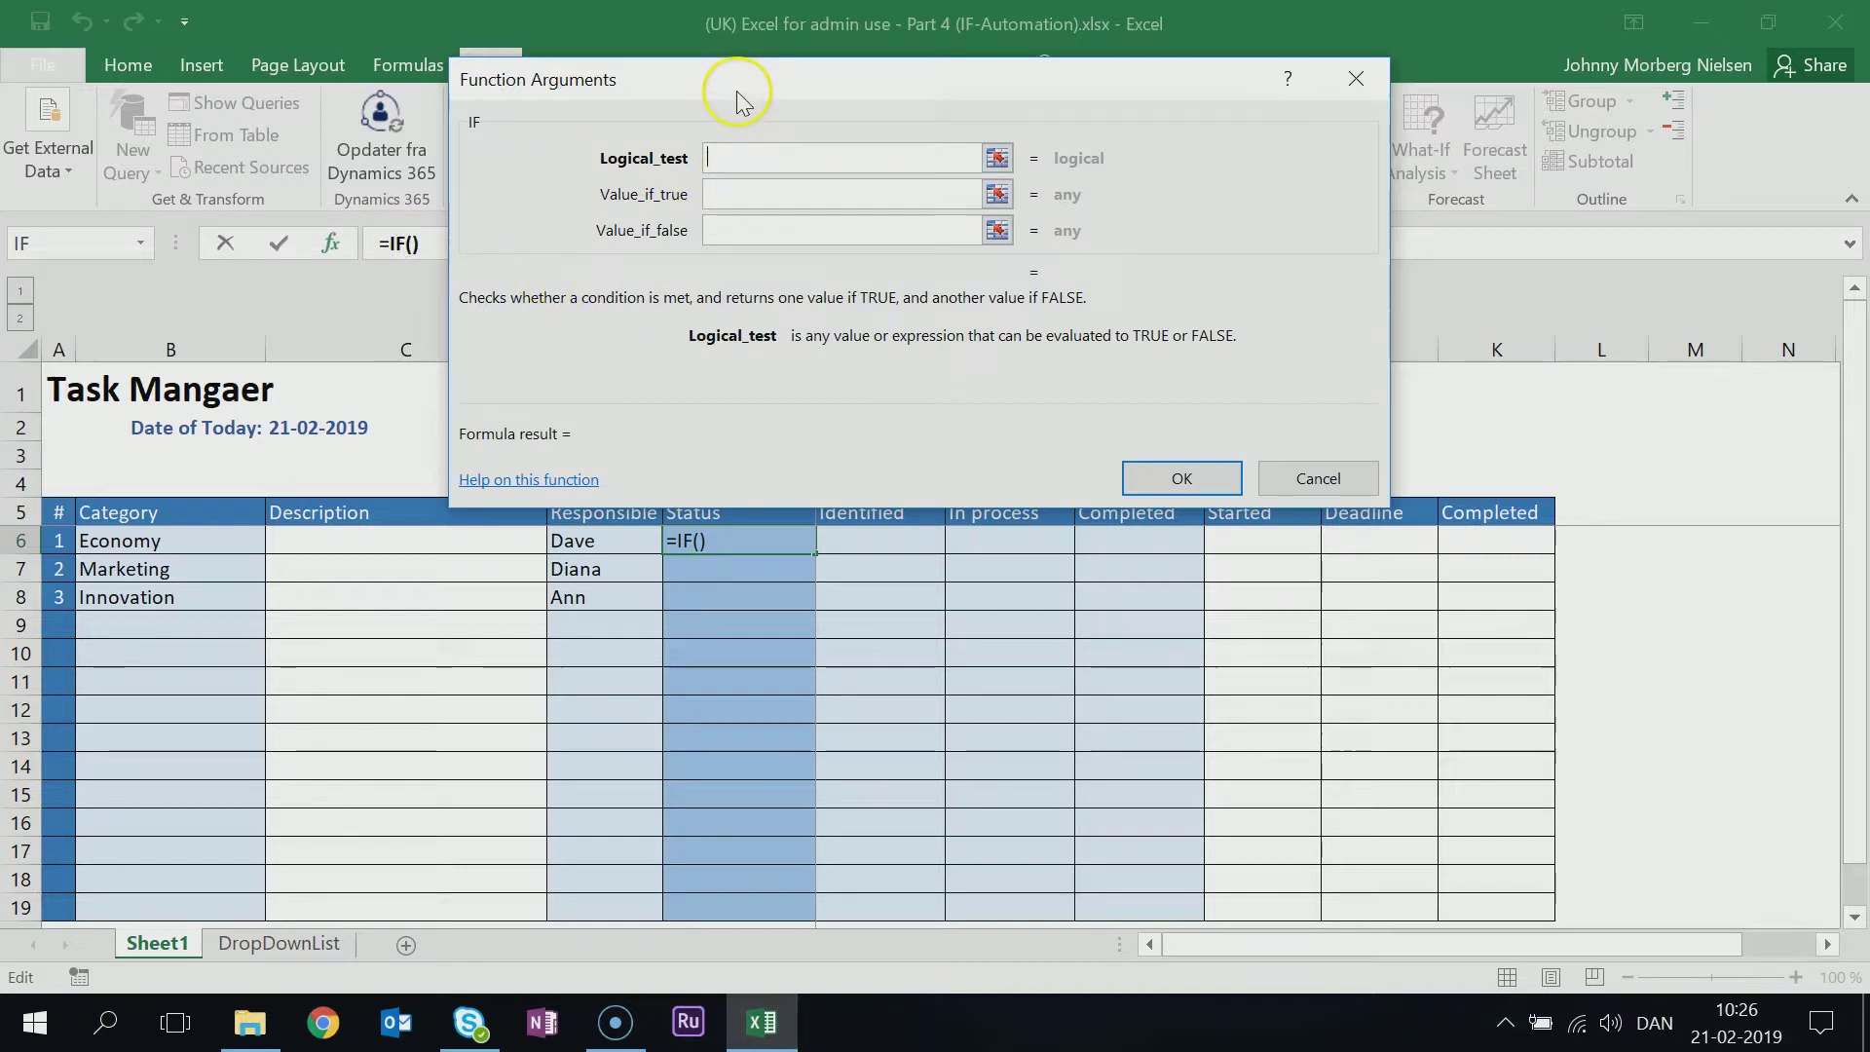
Set the IF function's logical test to K6>0, referencing the Economy task's Completed date cell
drag(731, 92, 872, 395)
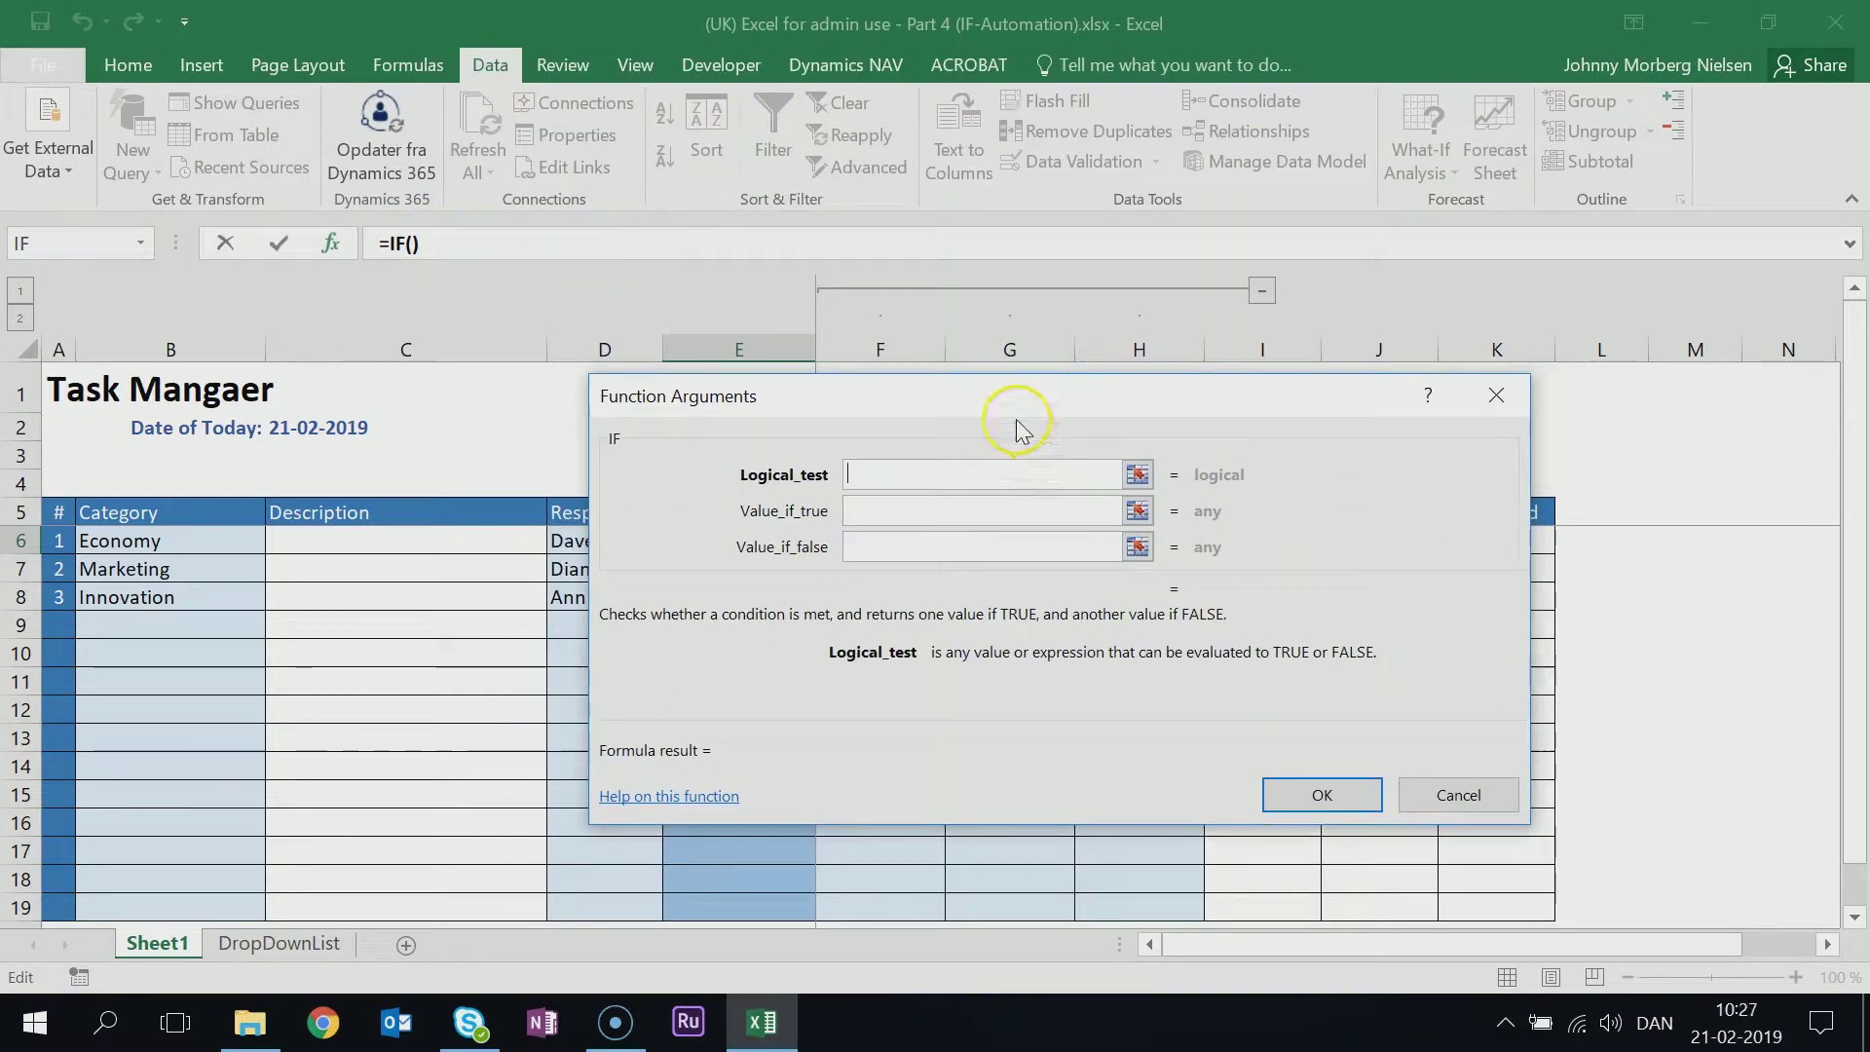
drag(1006, 403, 952, 70)
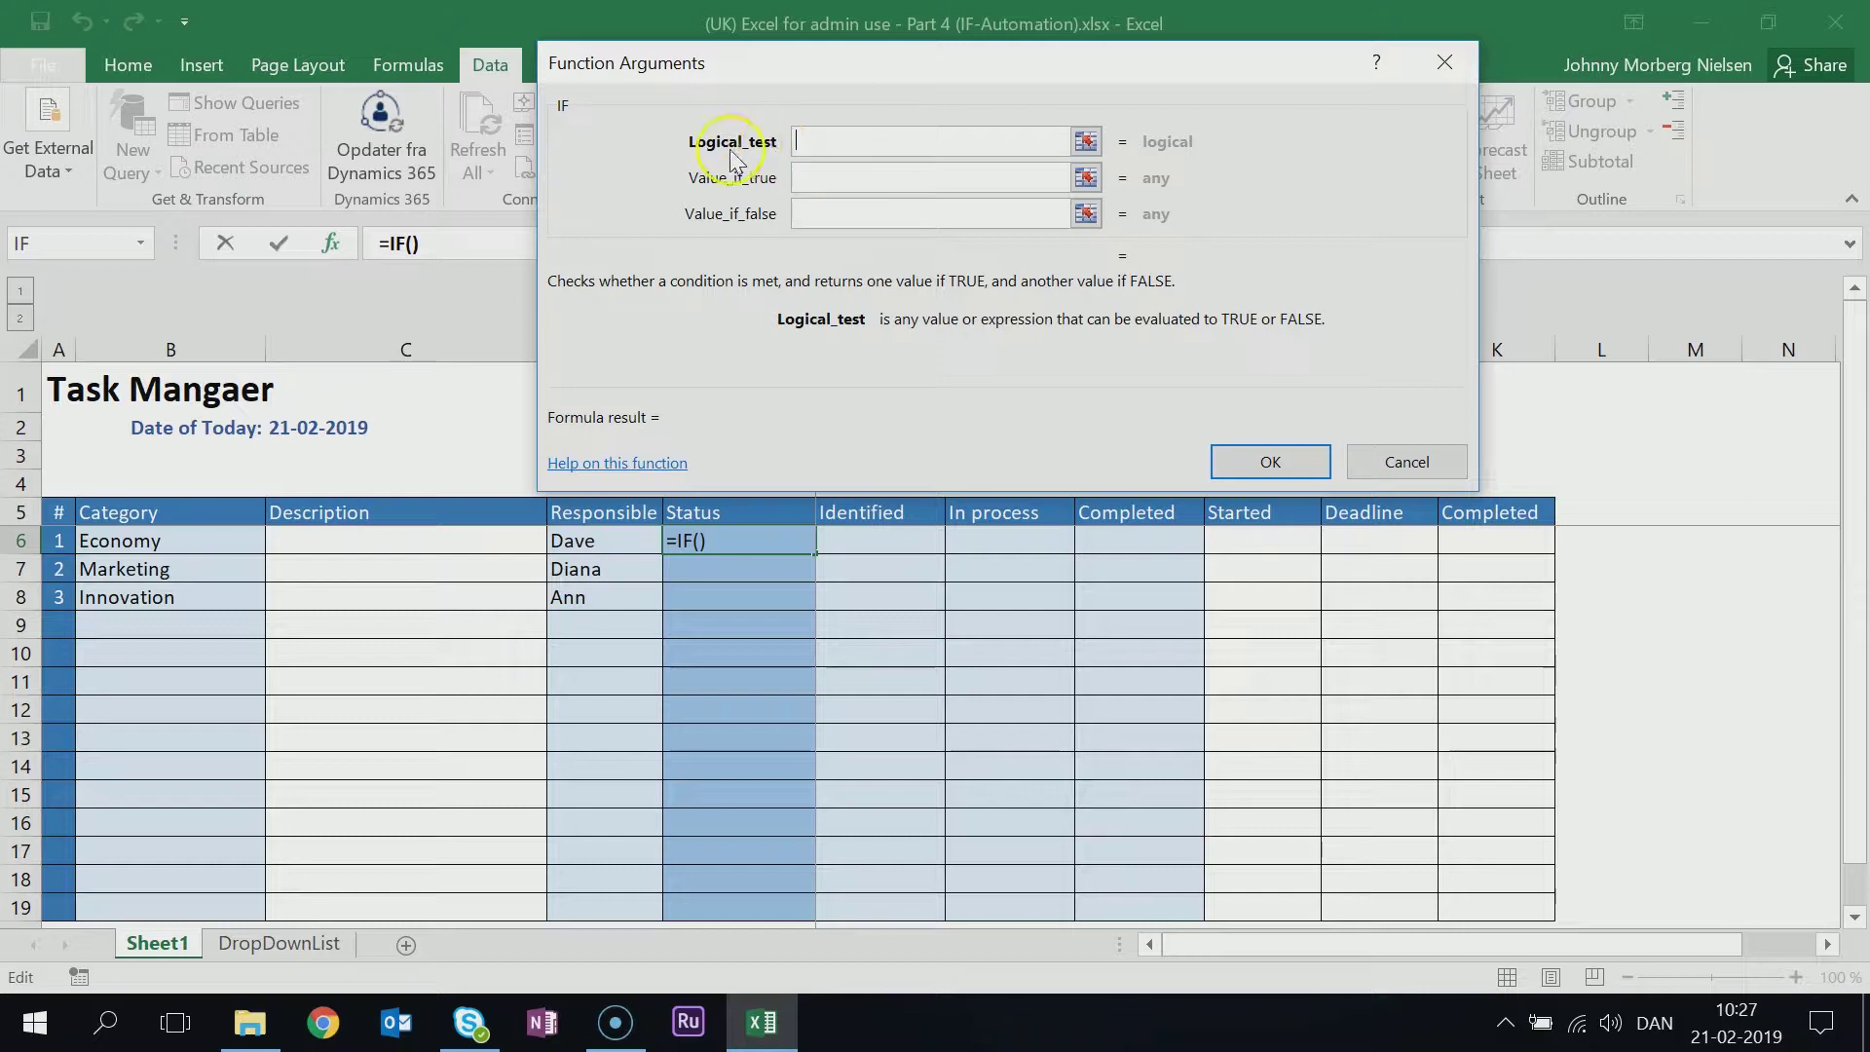
click(1085, 142)
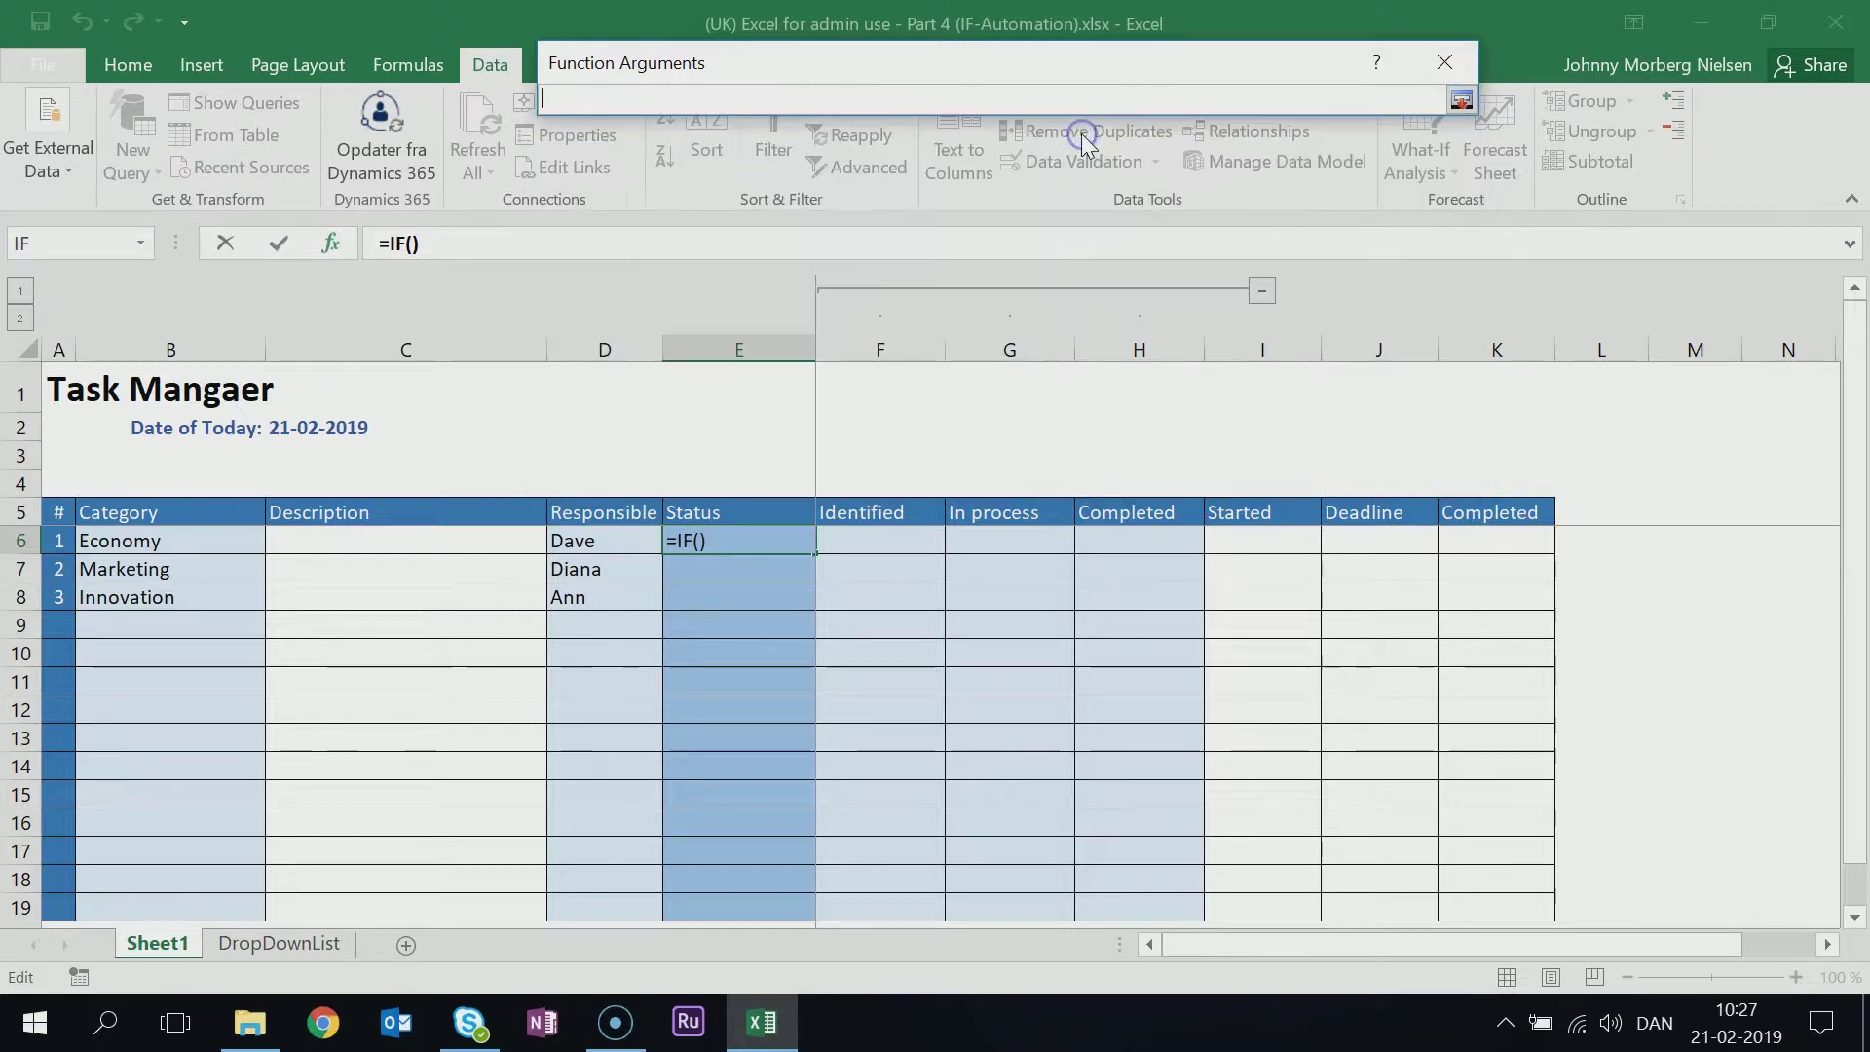
click(1495, 542)
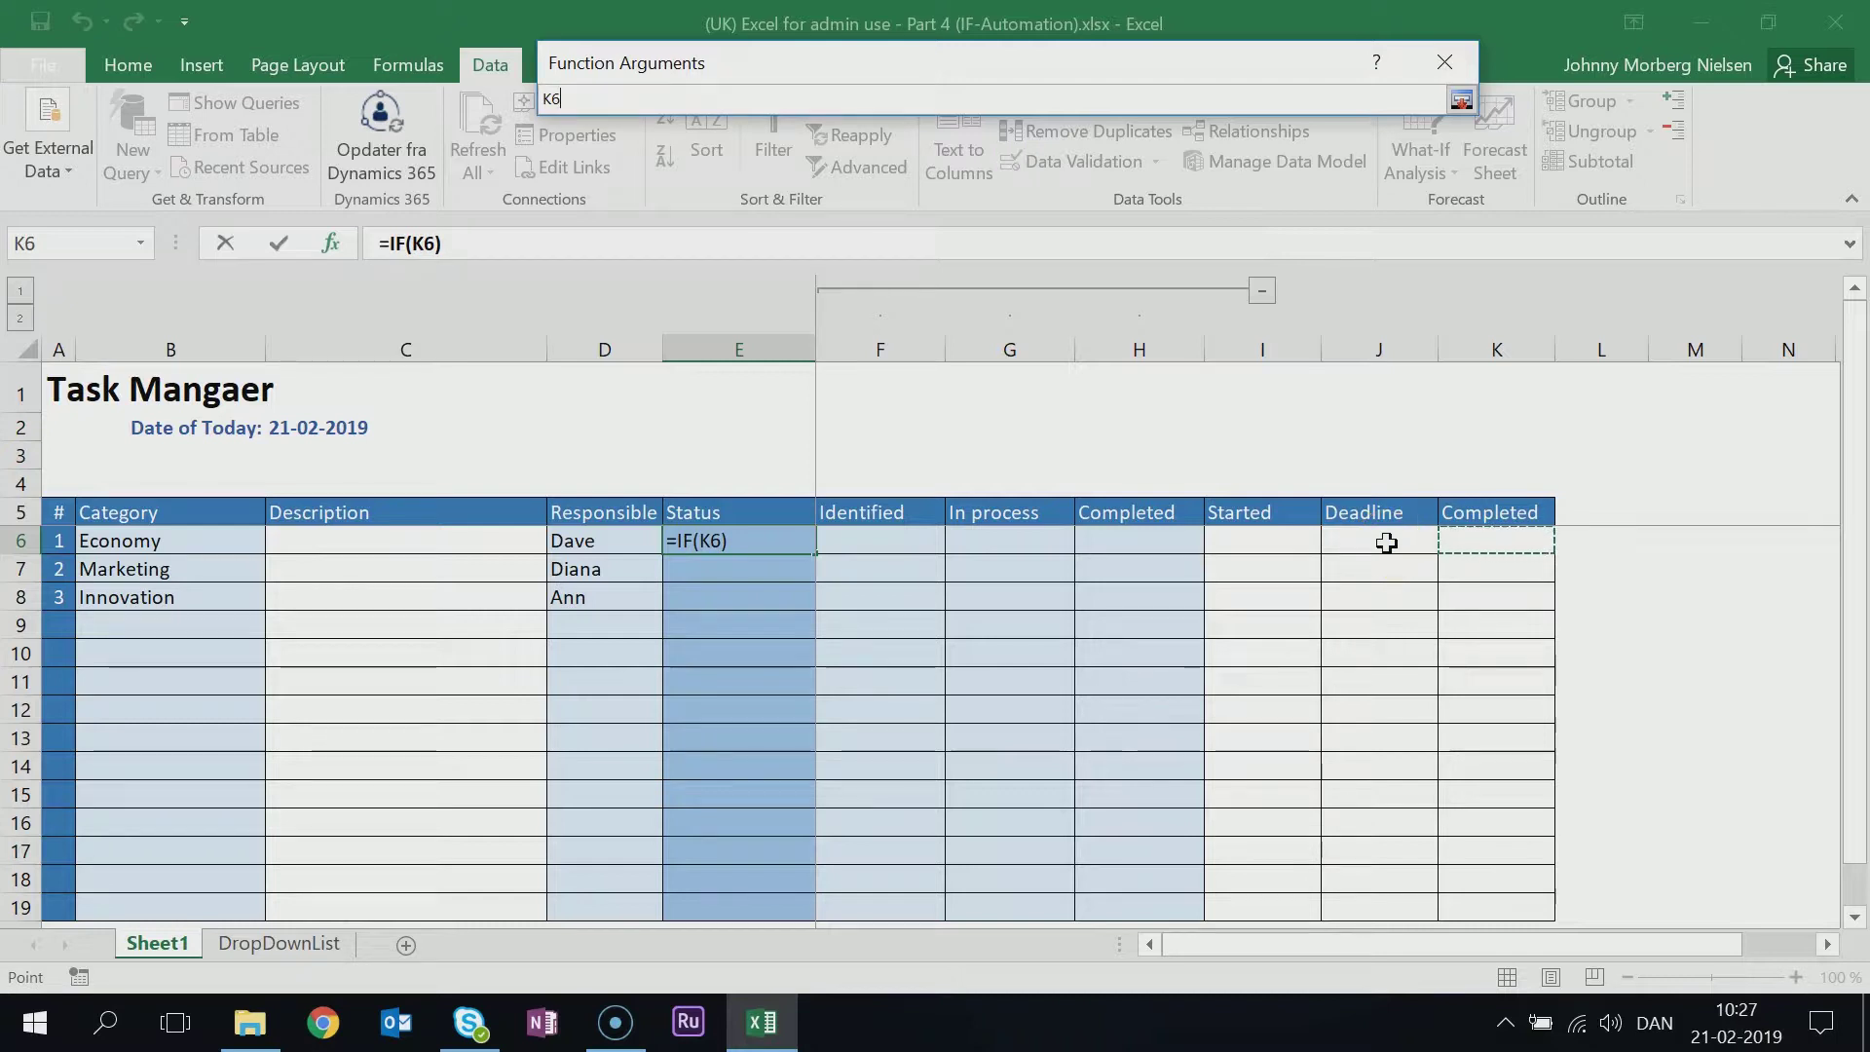
text(\)
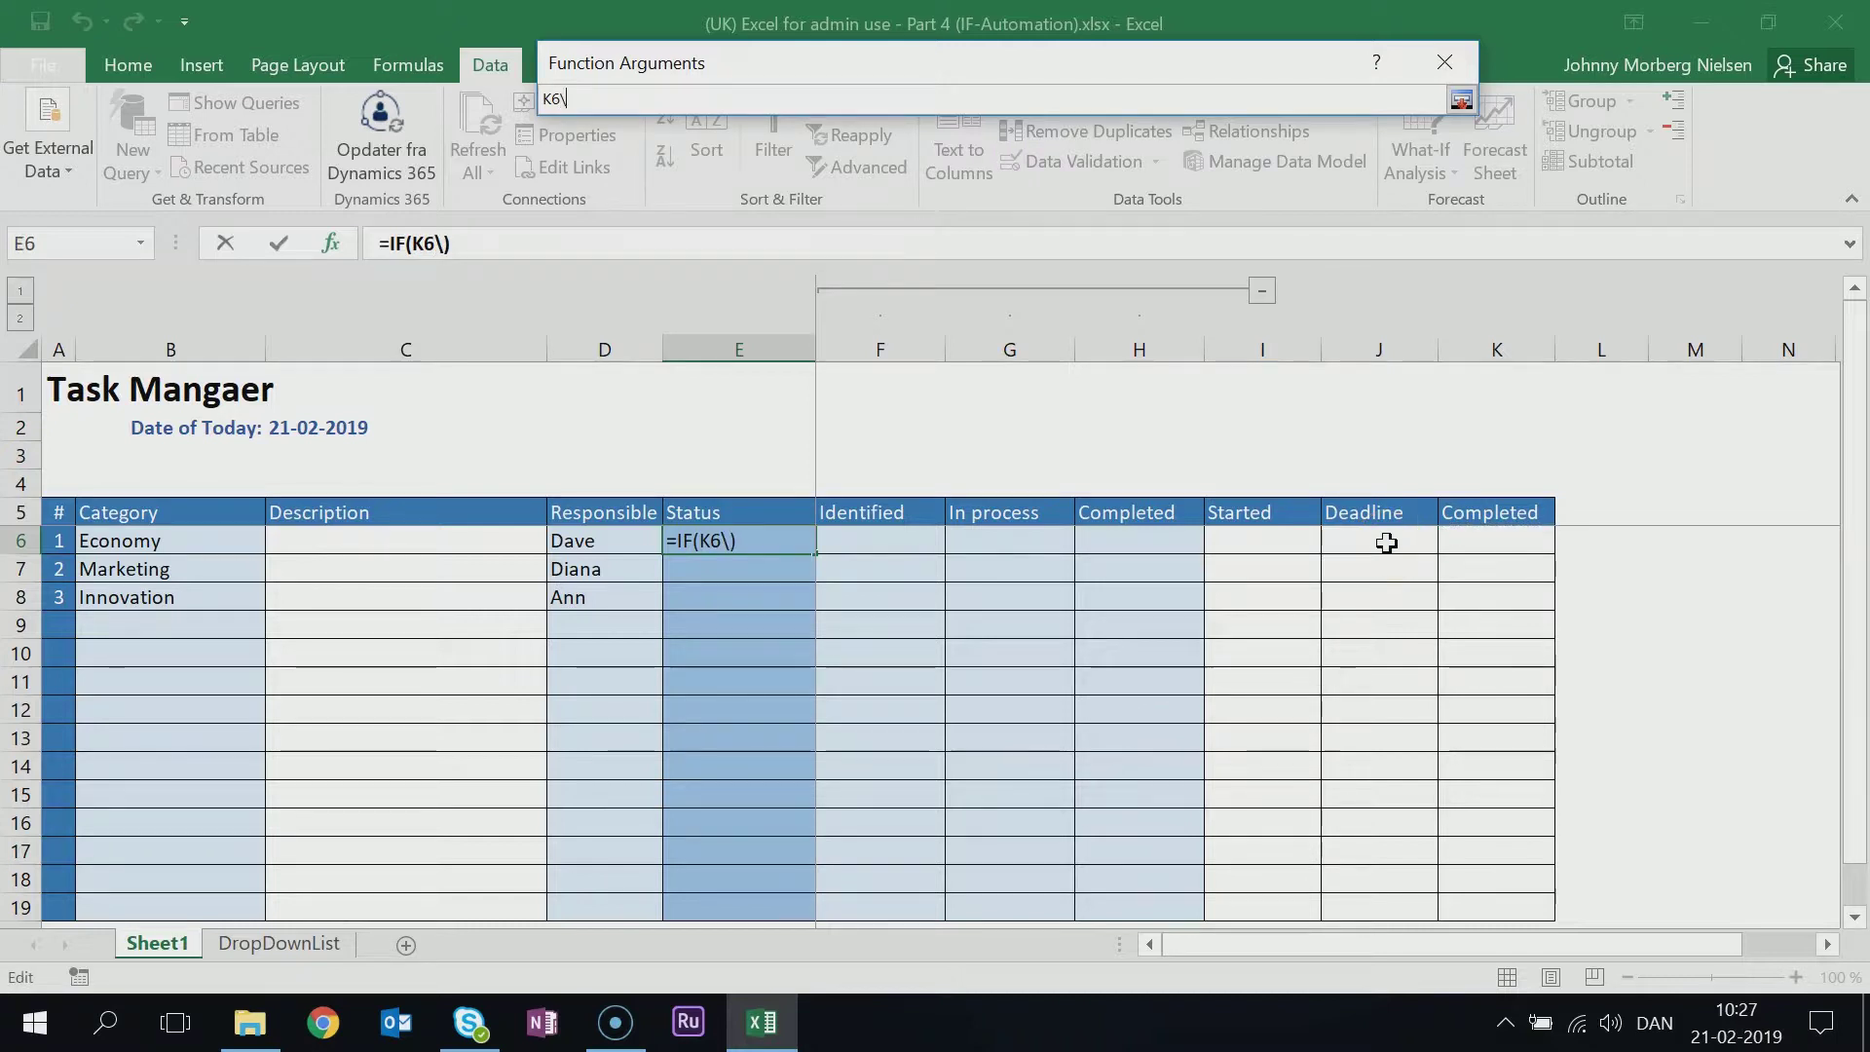
key(BackSpace)
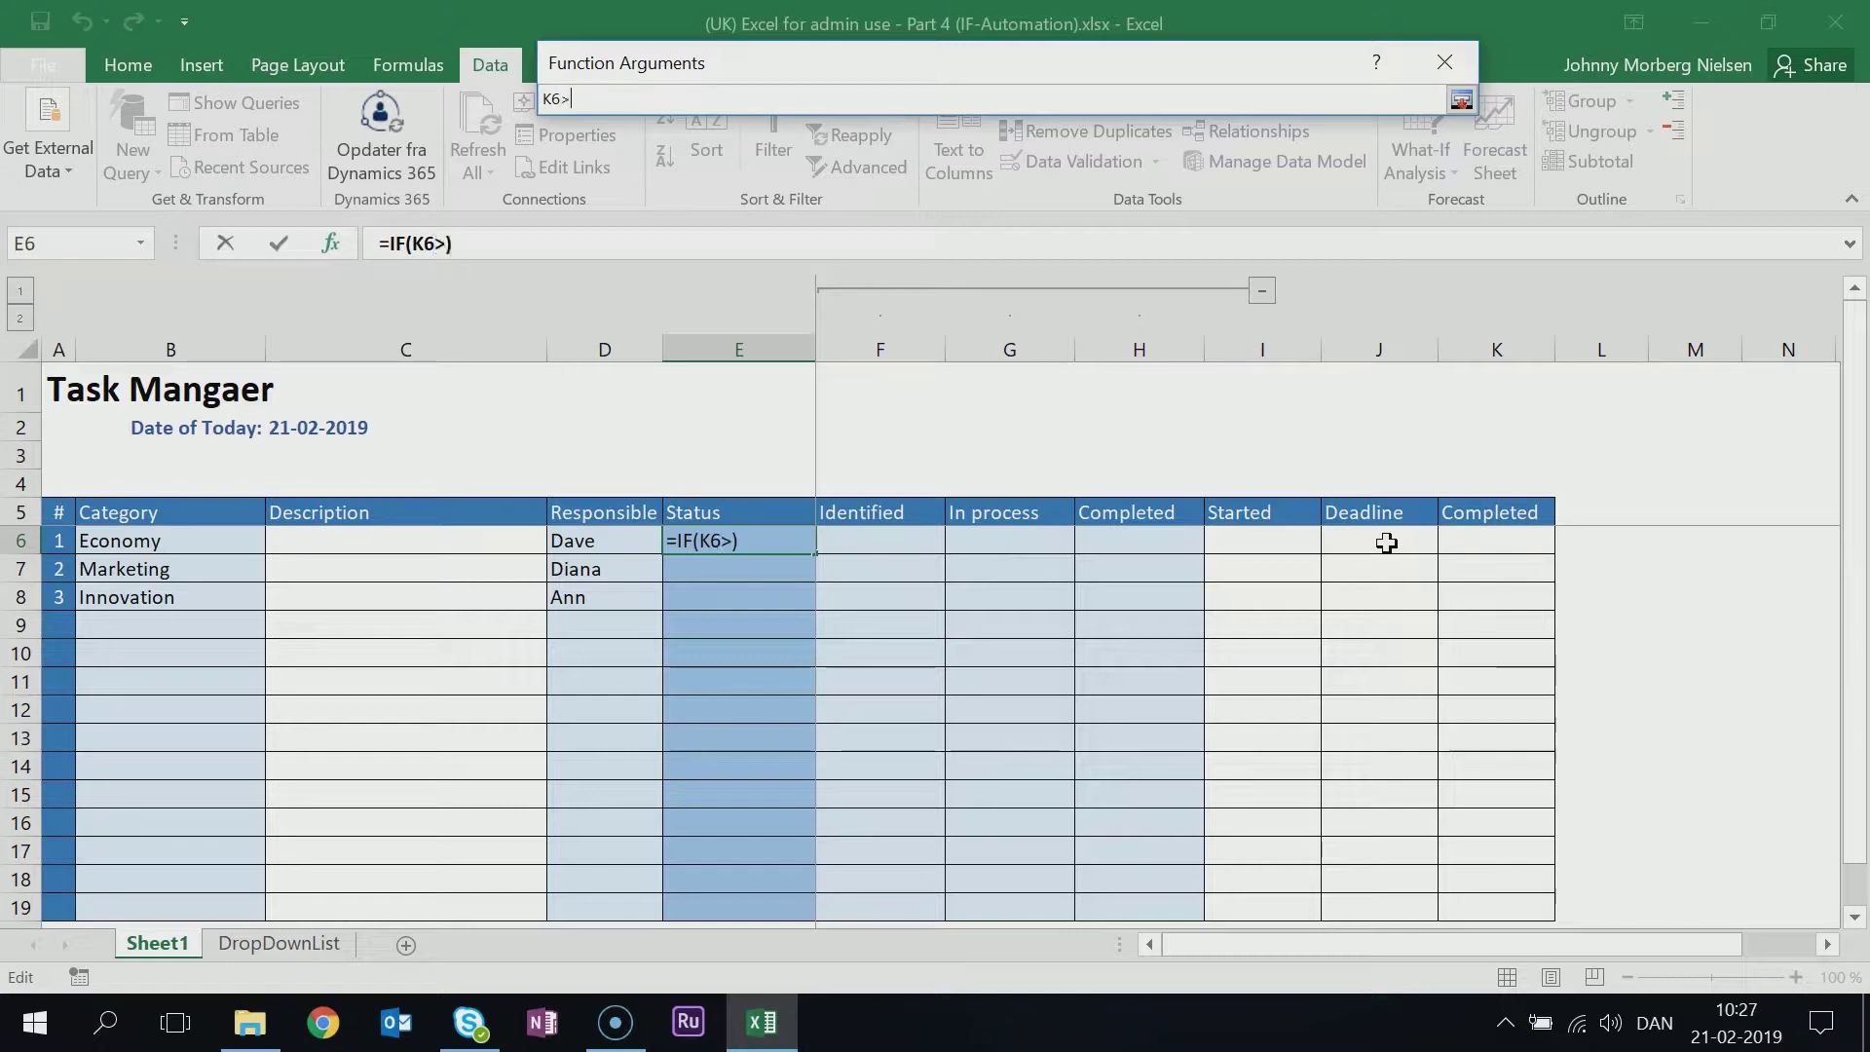
text(>0)
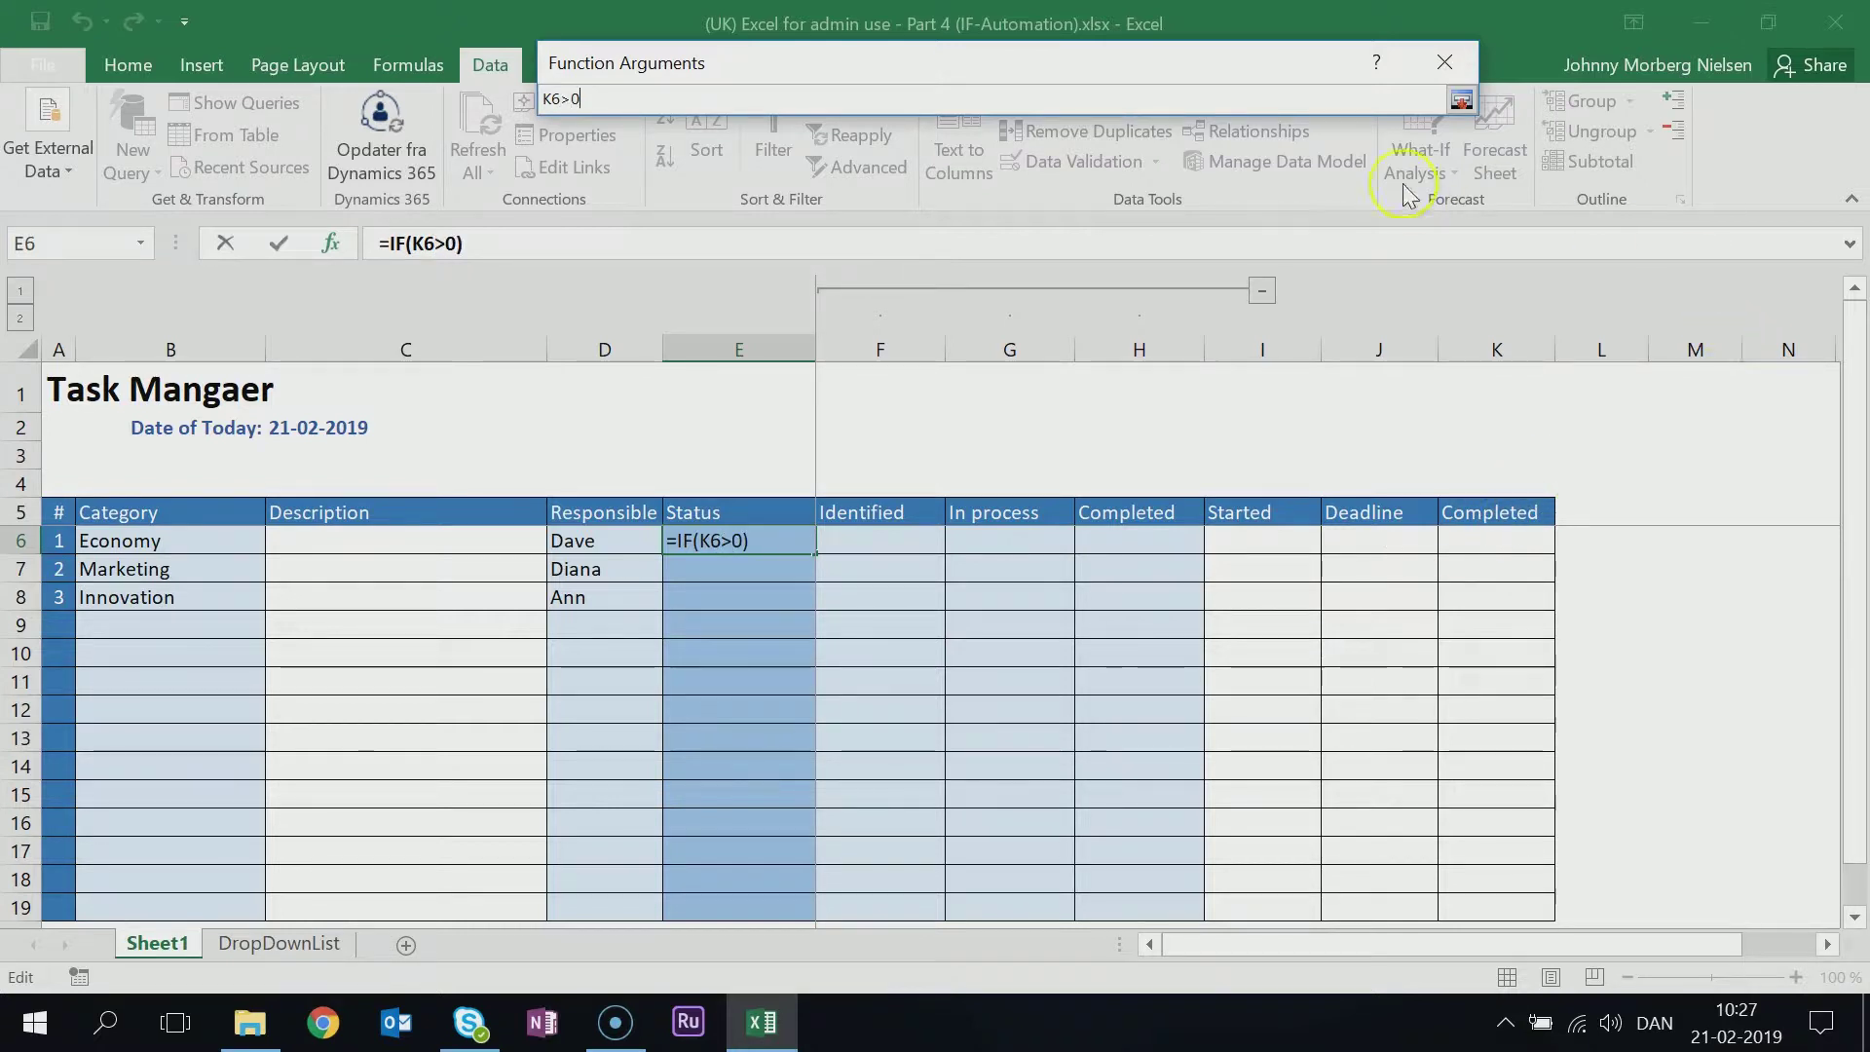
Set the IF function's value if true to DropDownList!$D$7, the Completed status entry, as an absolute reference
click(1464, 104)
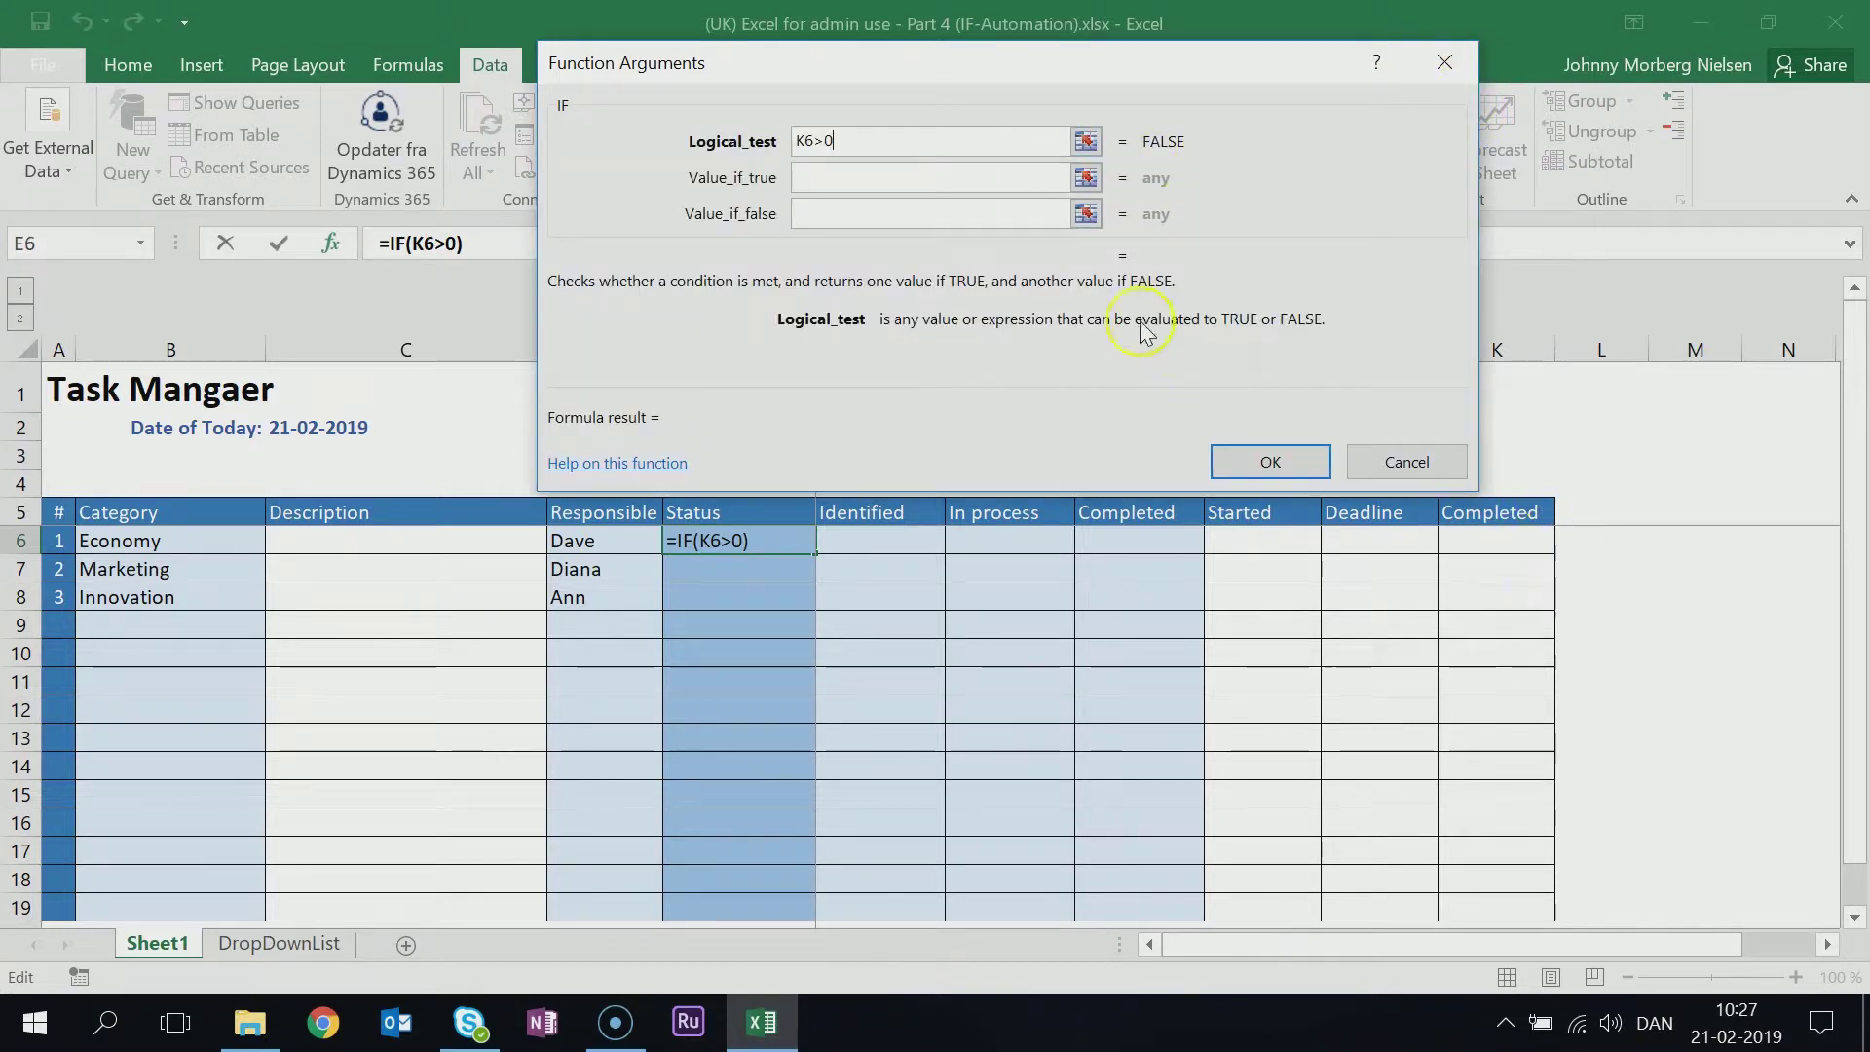
click(869, 177)
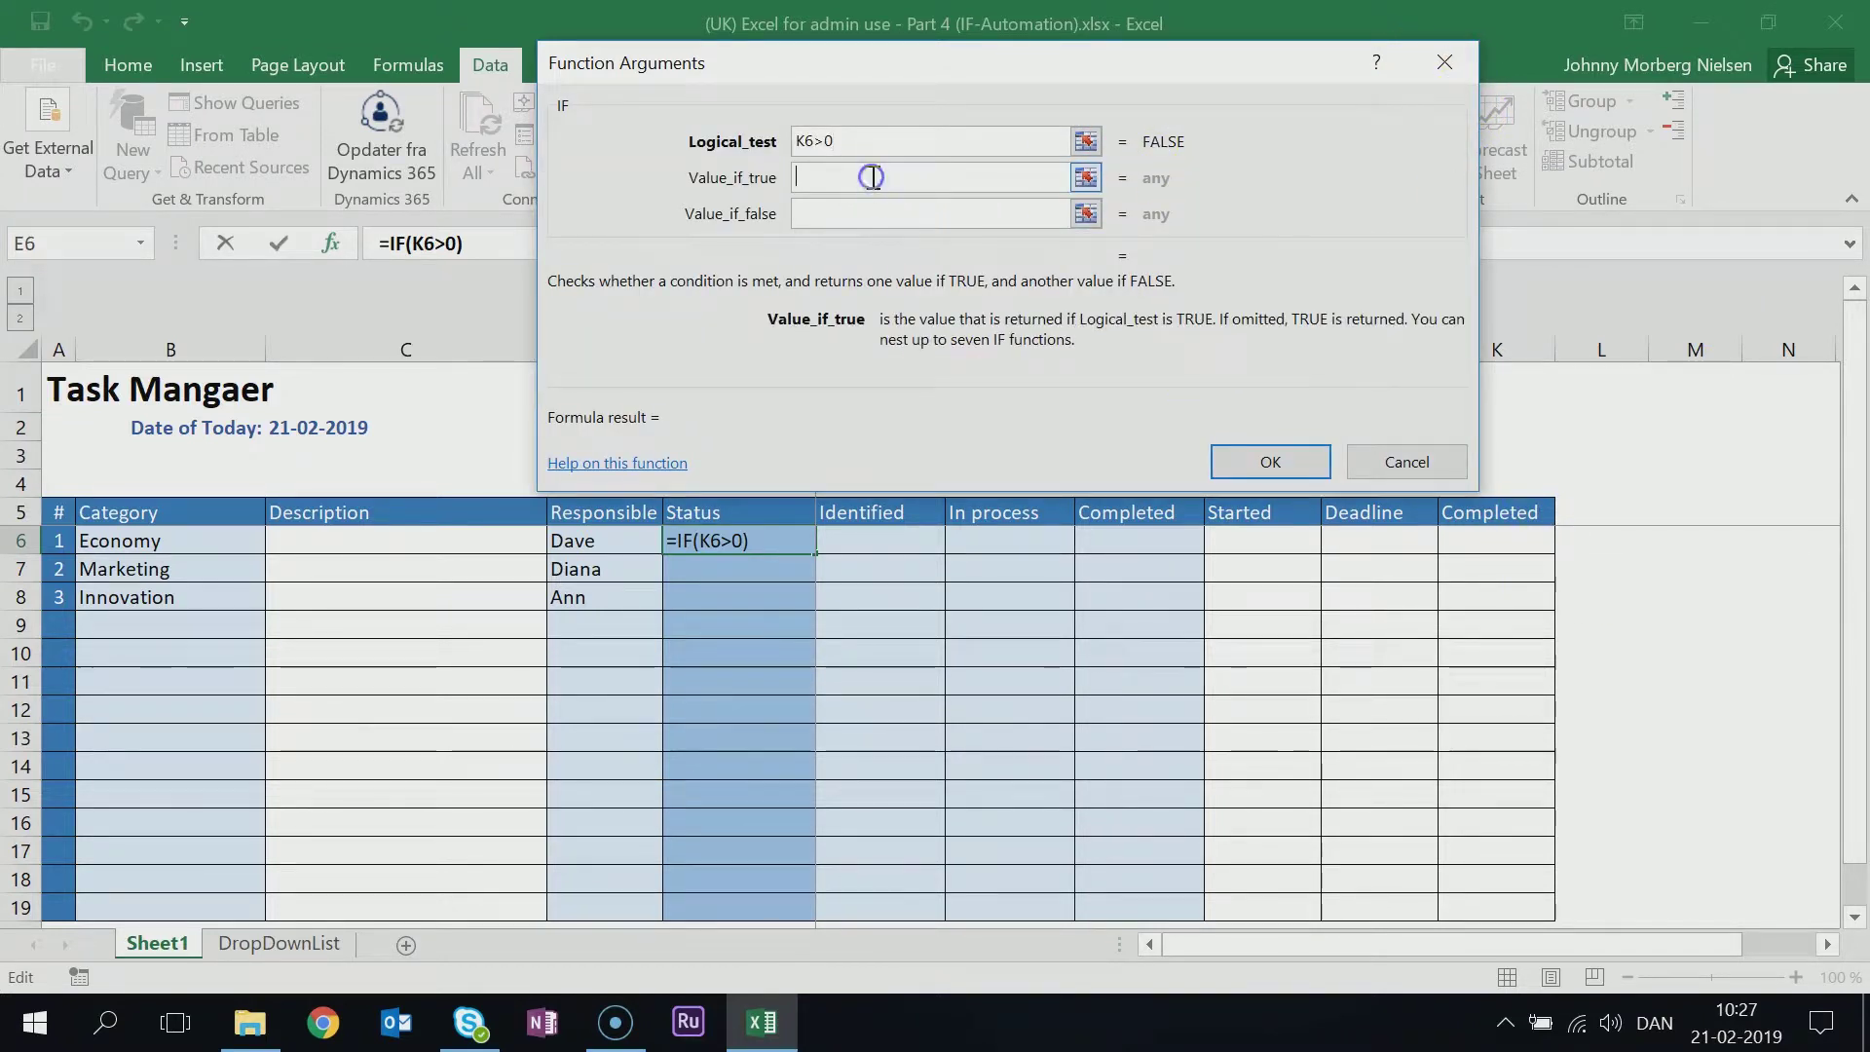
click(1086, 177)
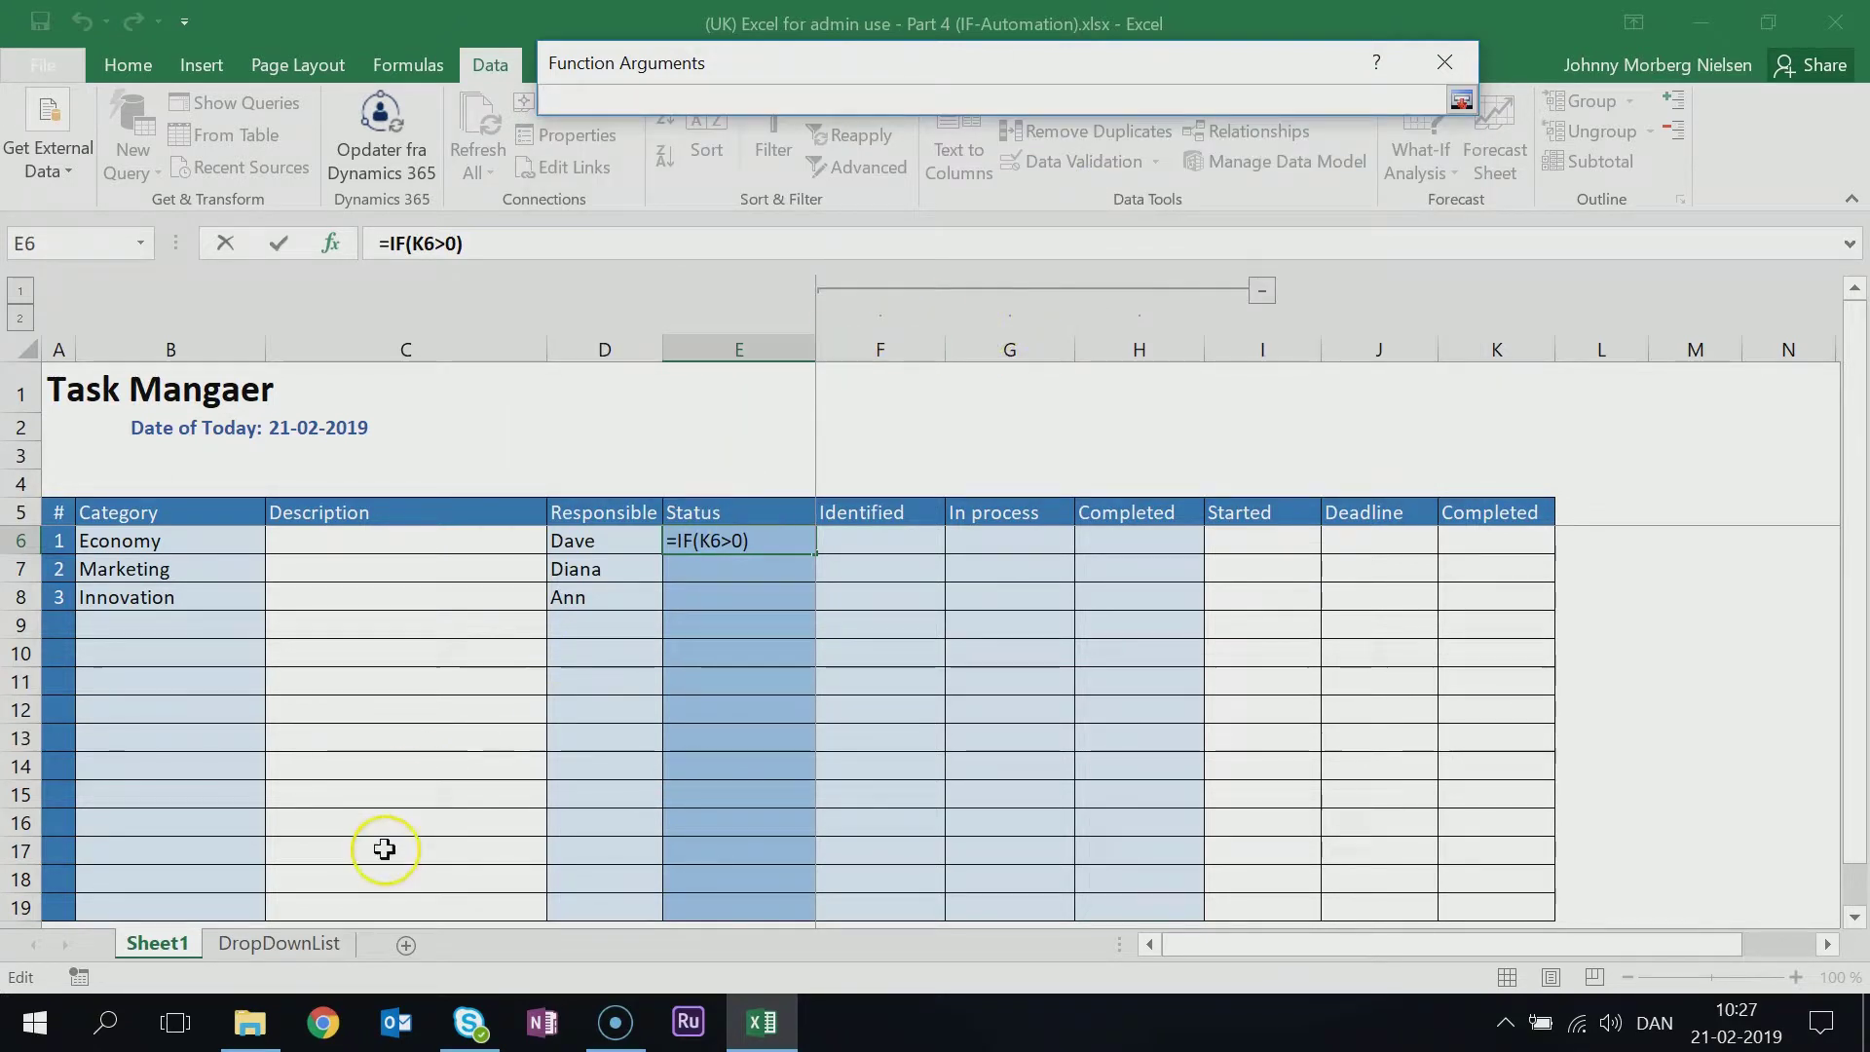
click(310, 947)
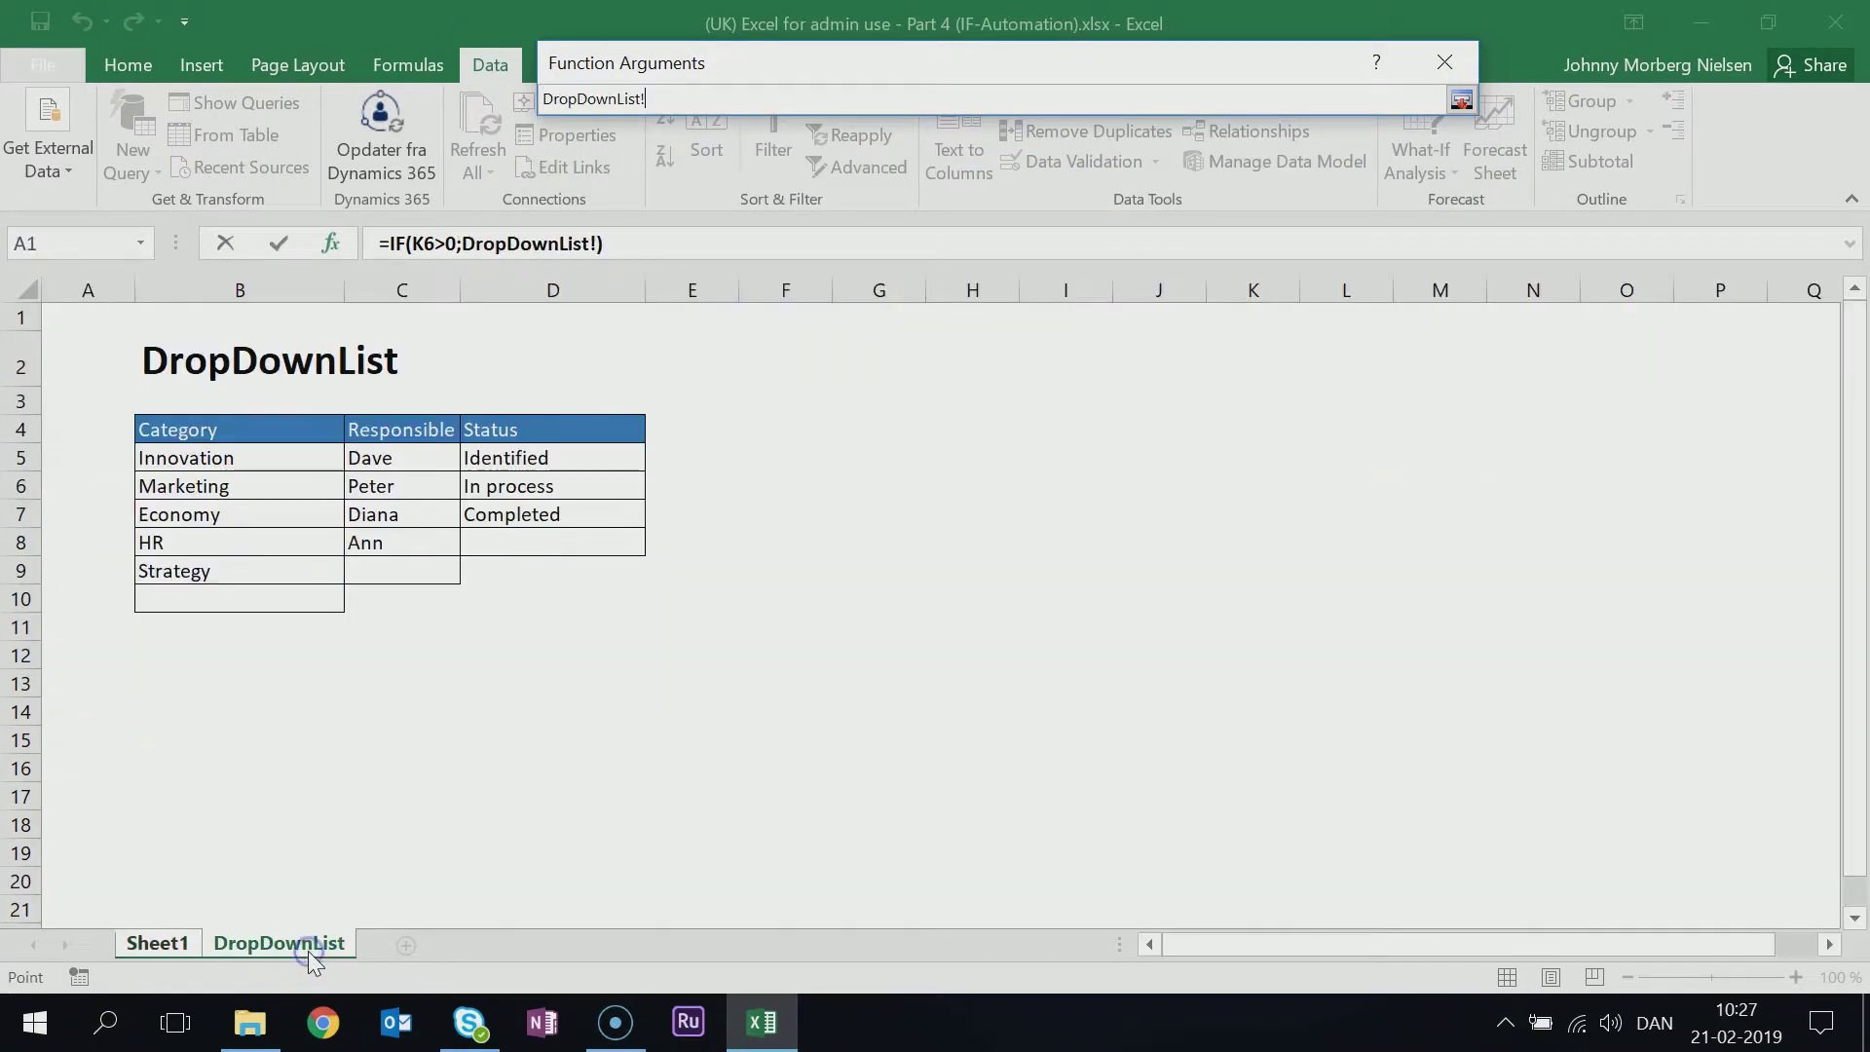
click(554, 513)
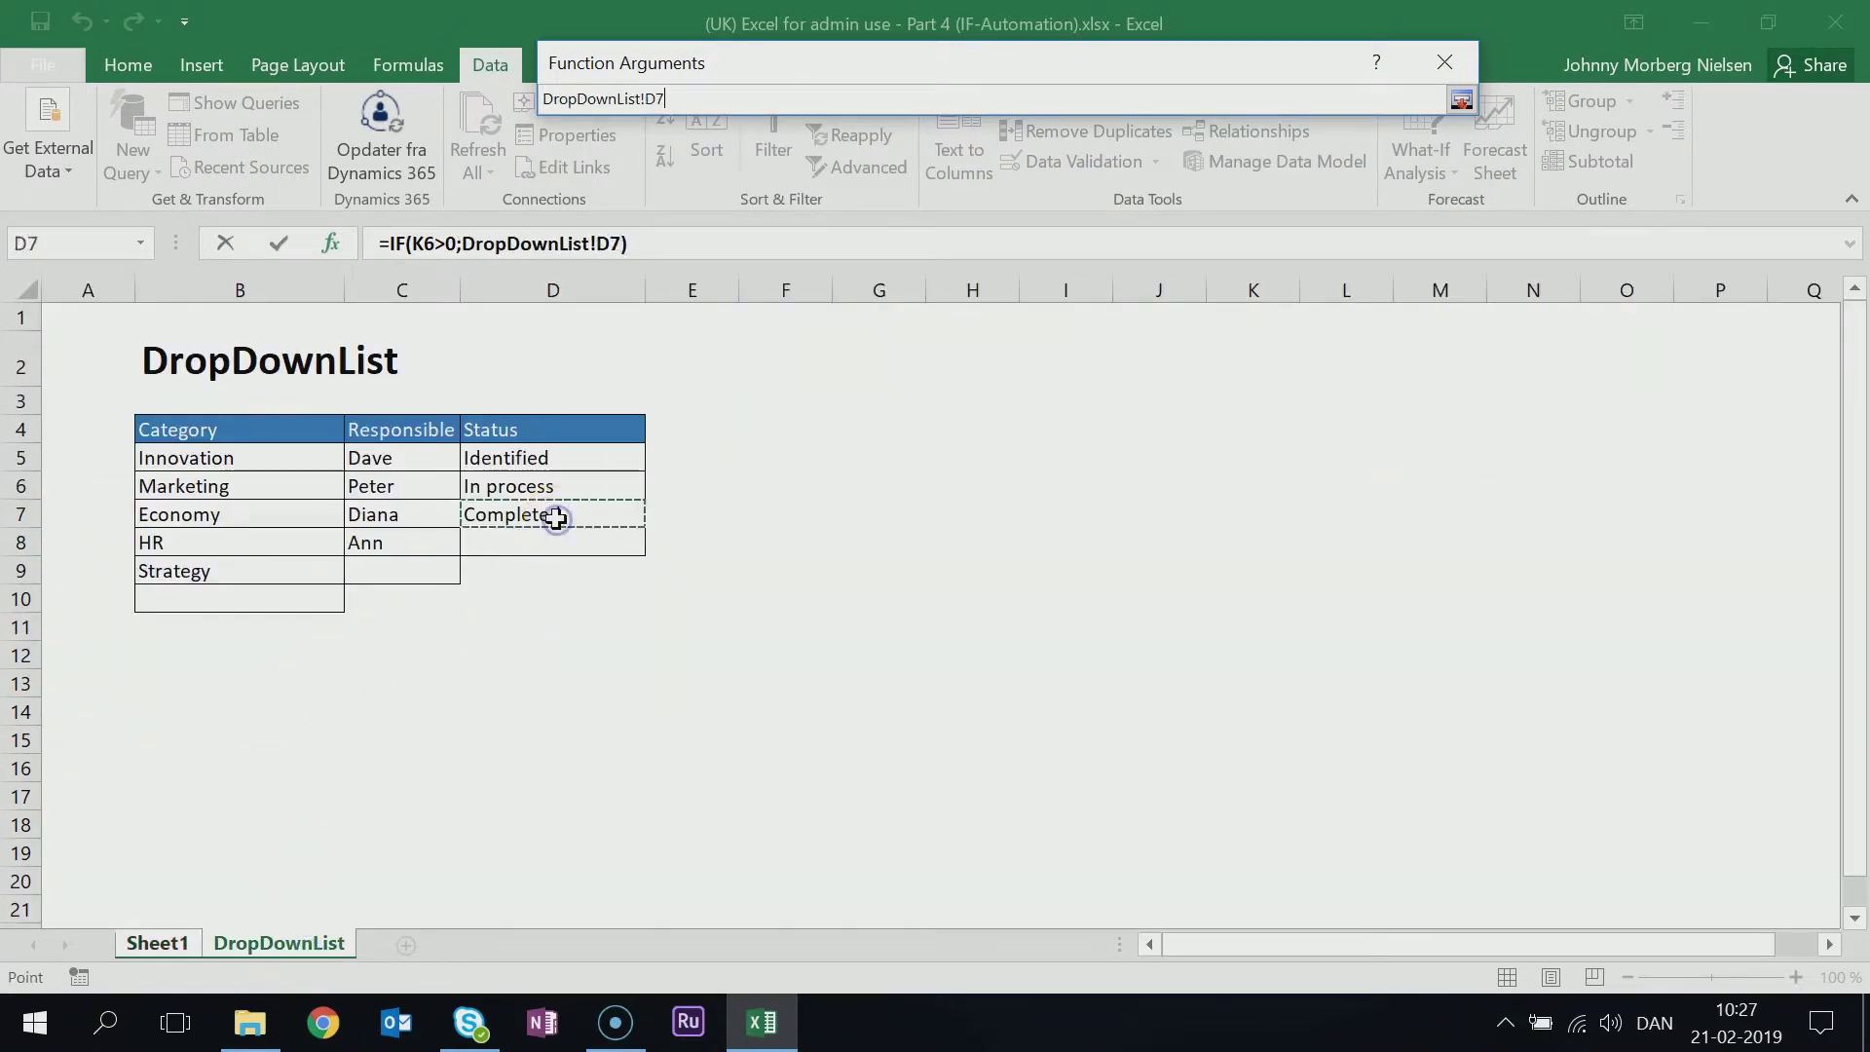
click(645, 98)
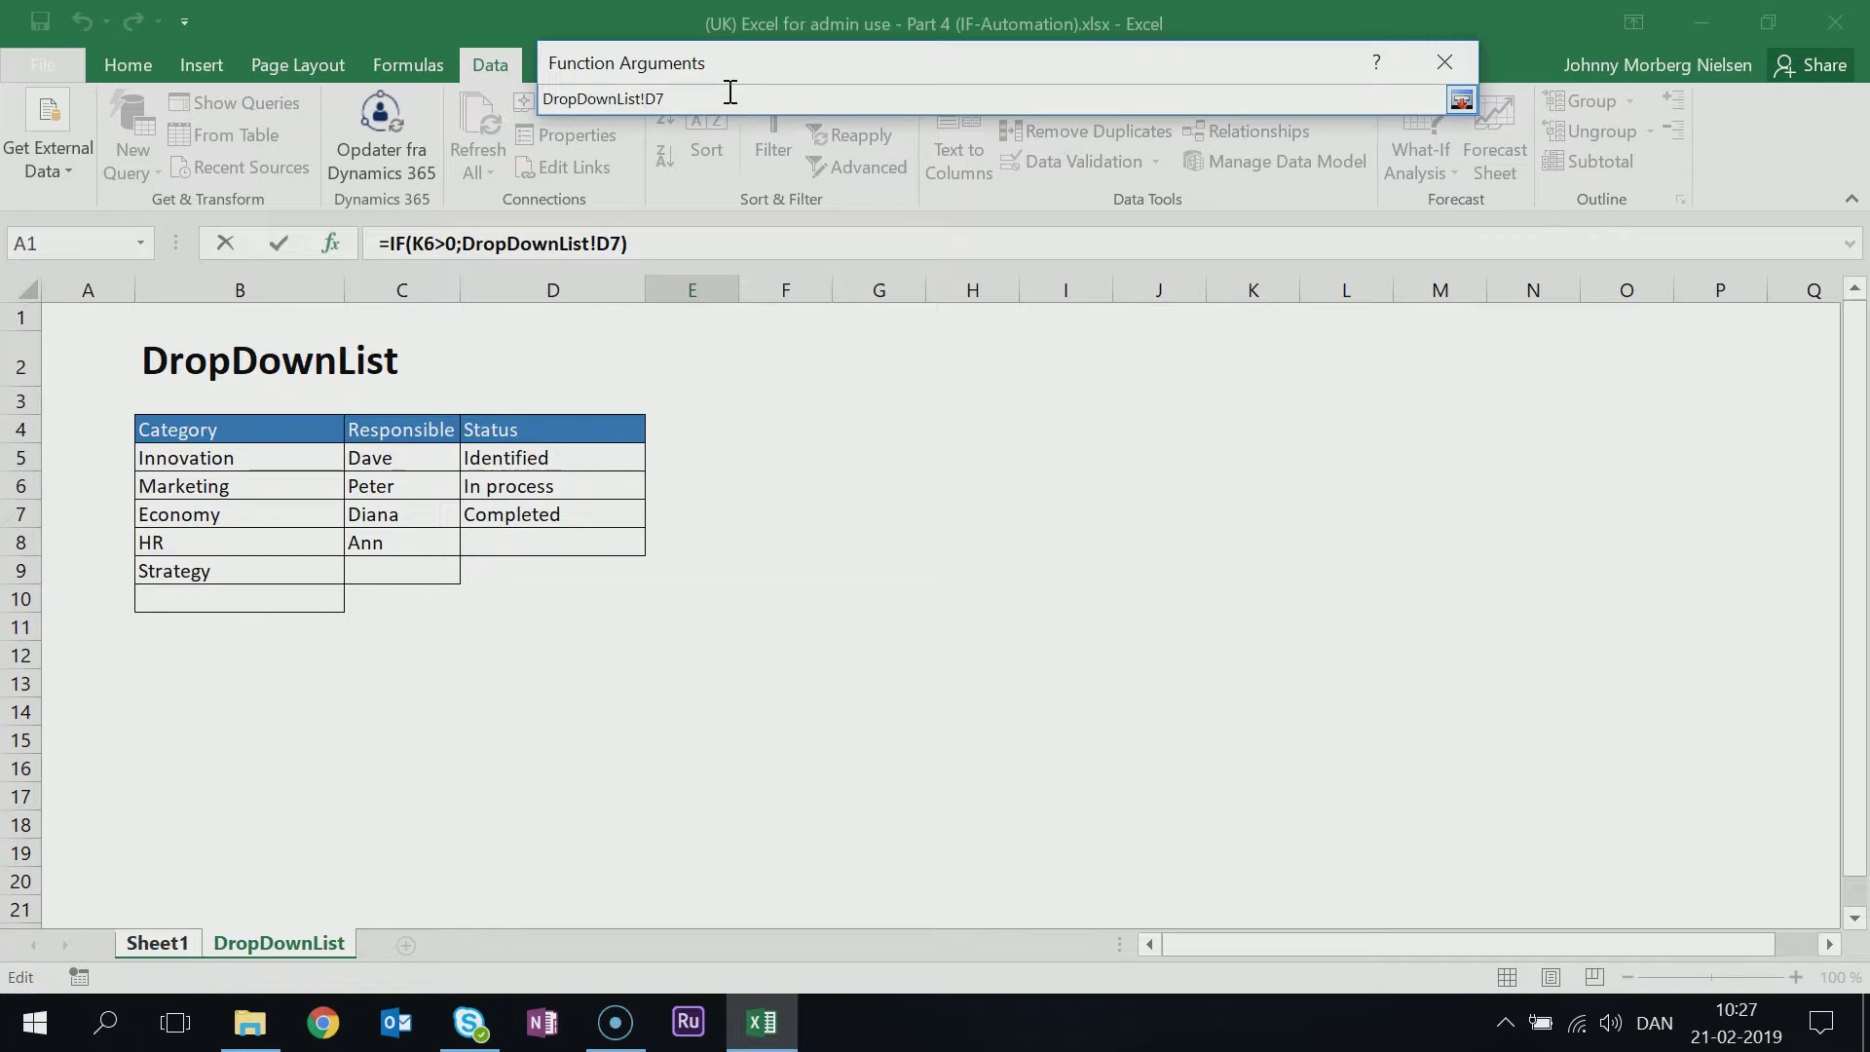
text($)
click(660, 99)
text($)
click(1461, 99)
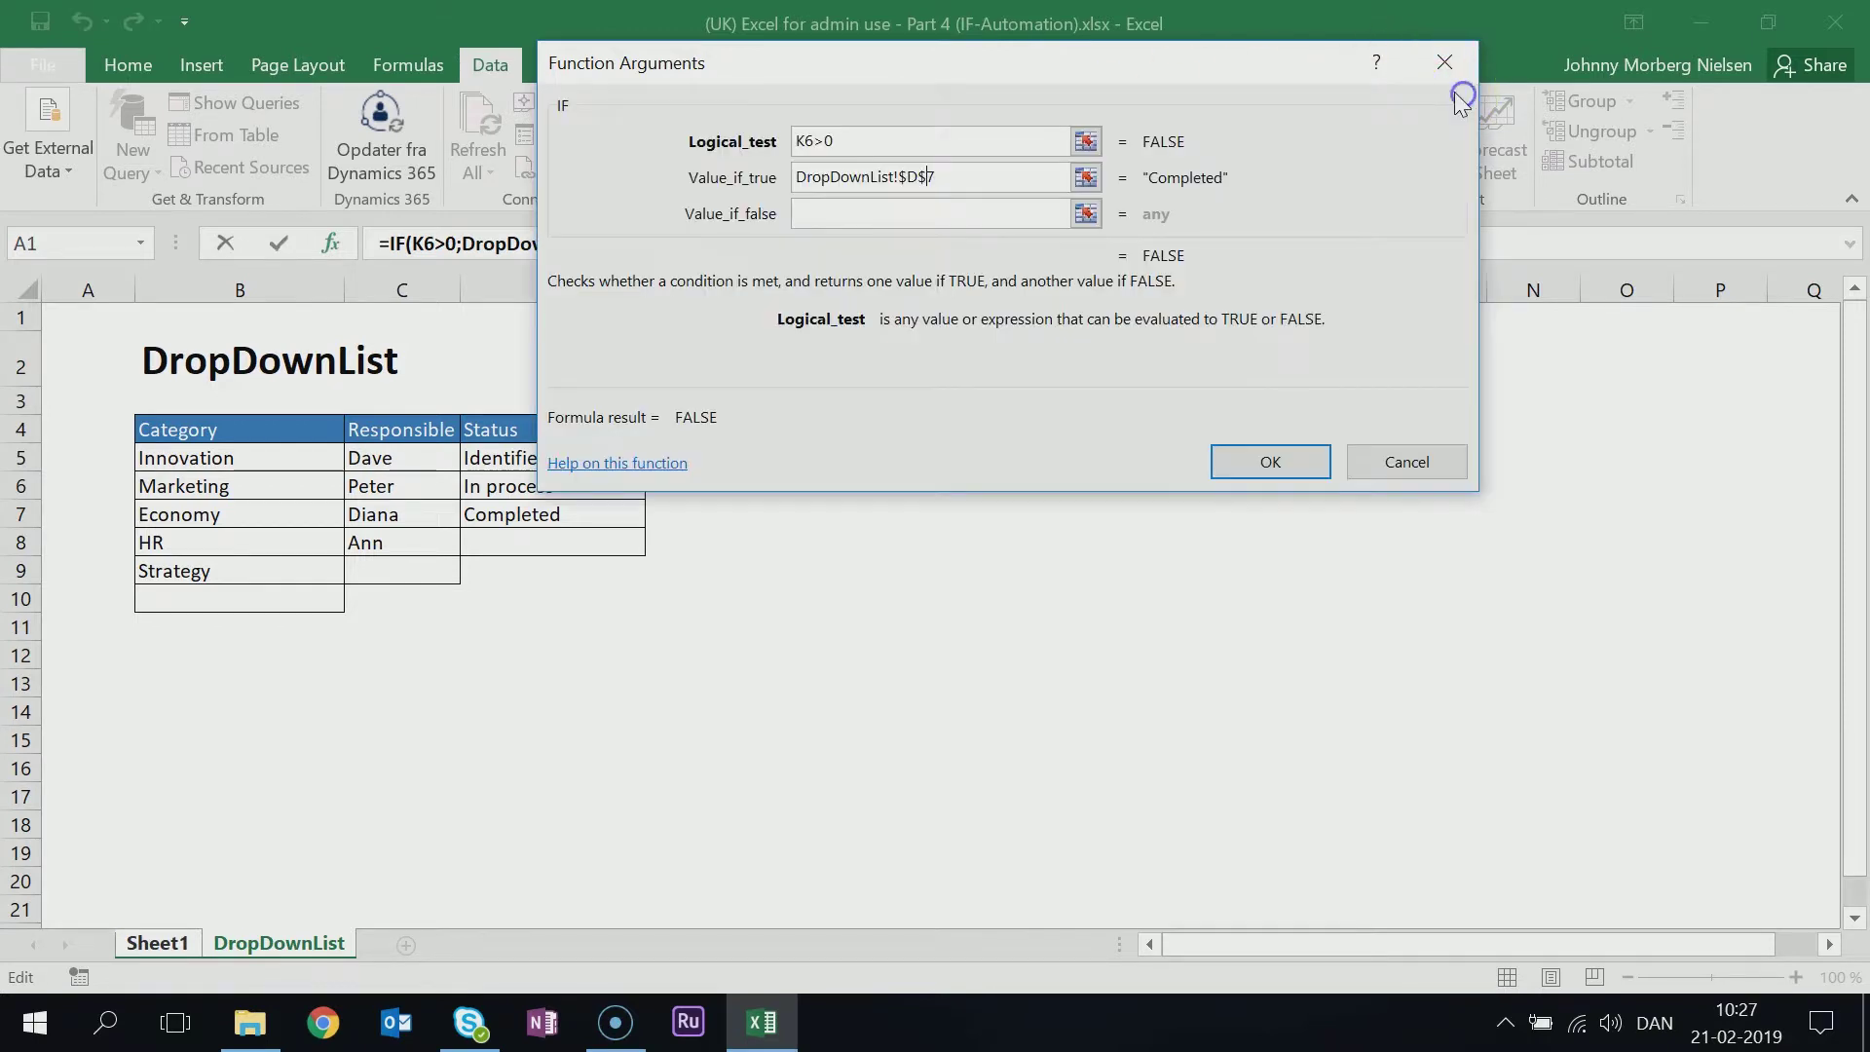
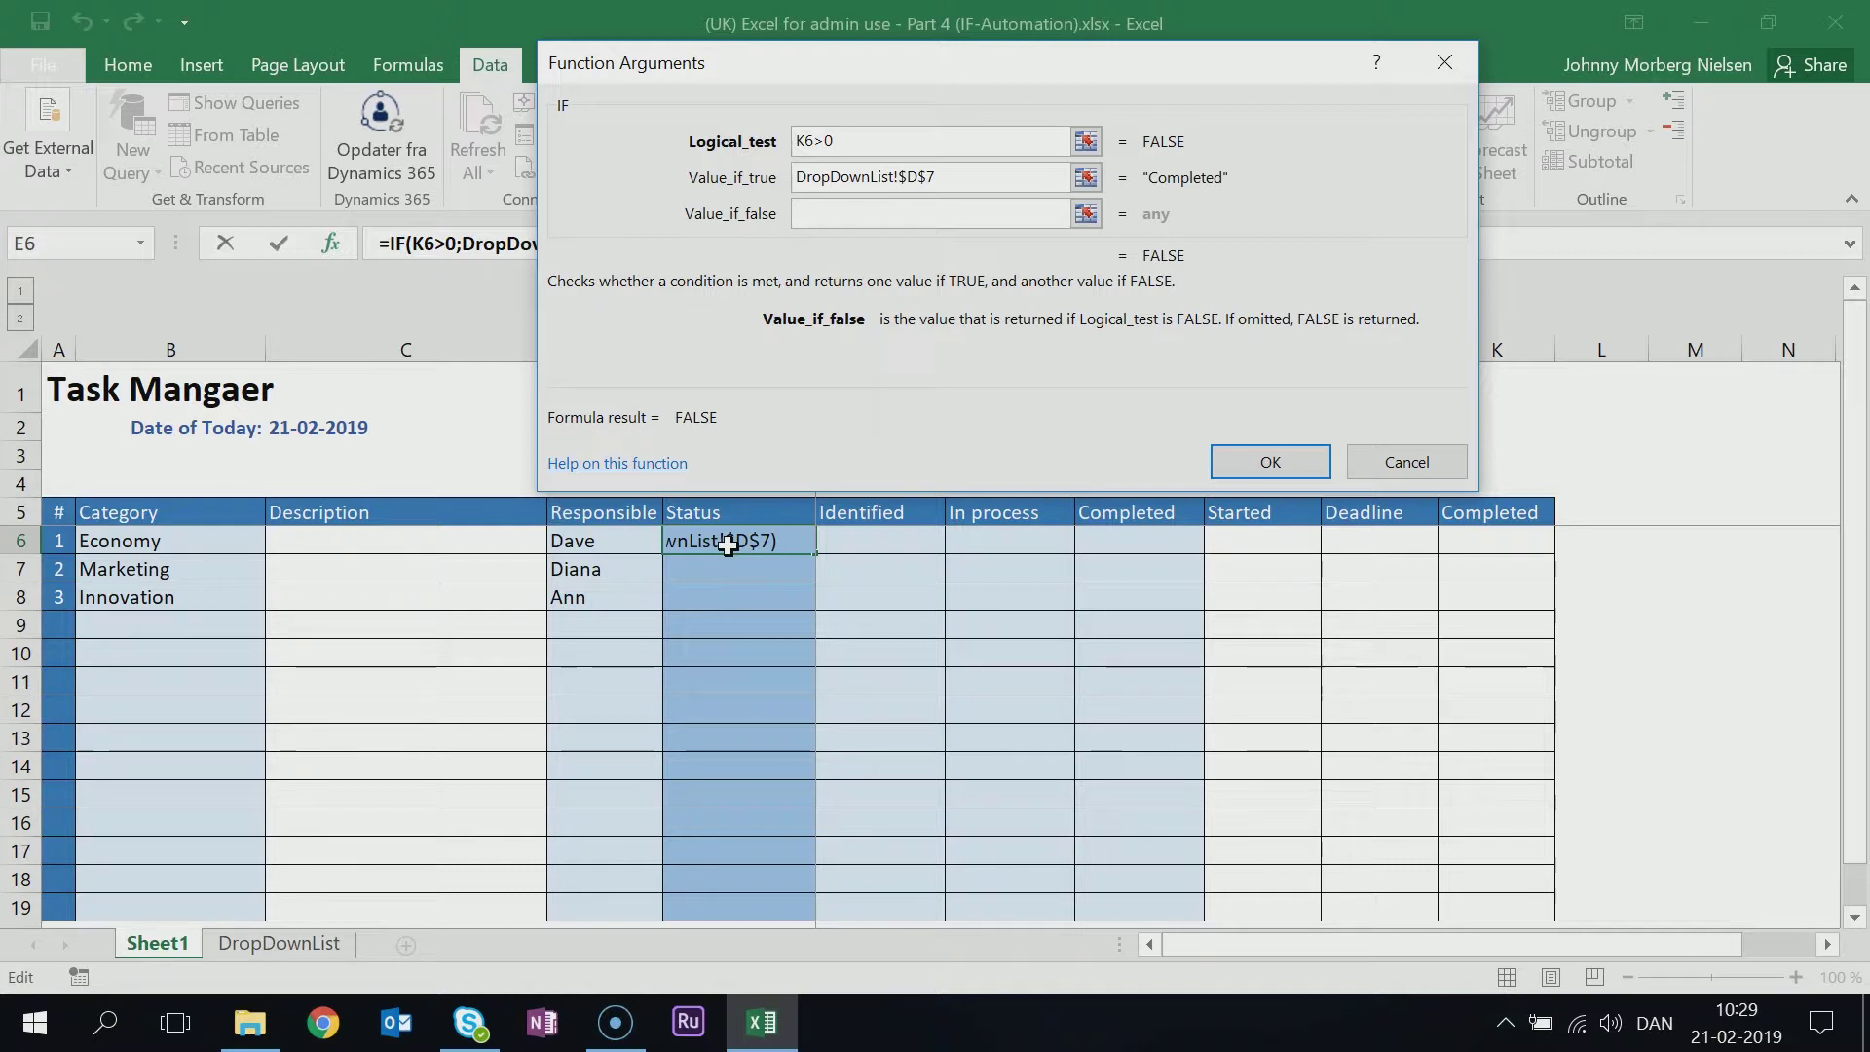
click(1496, 546)
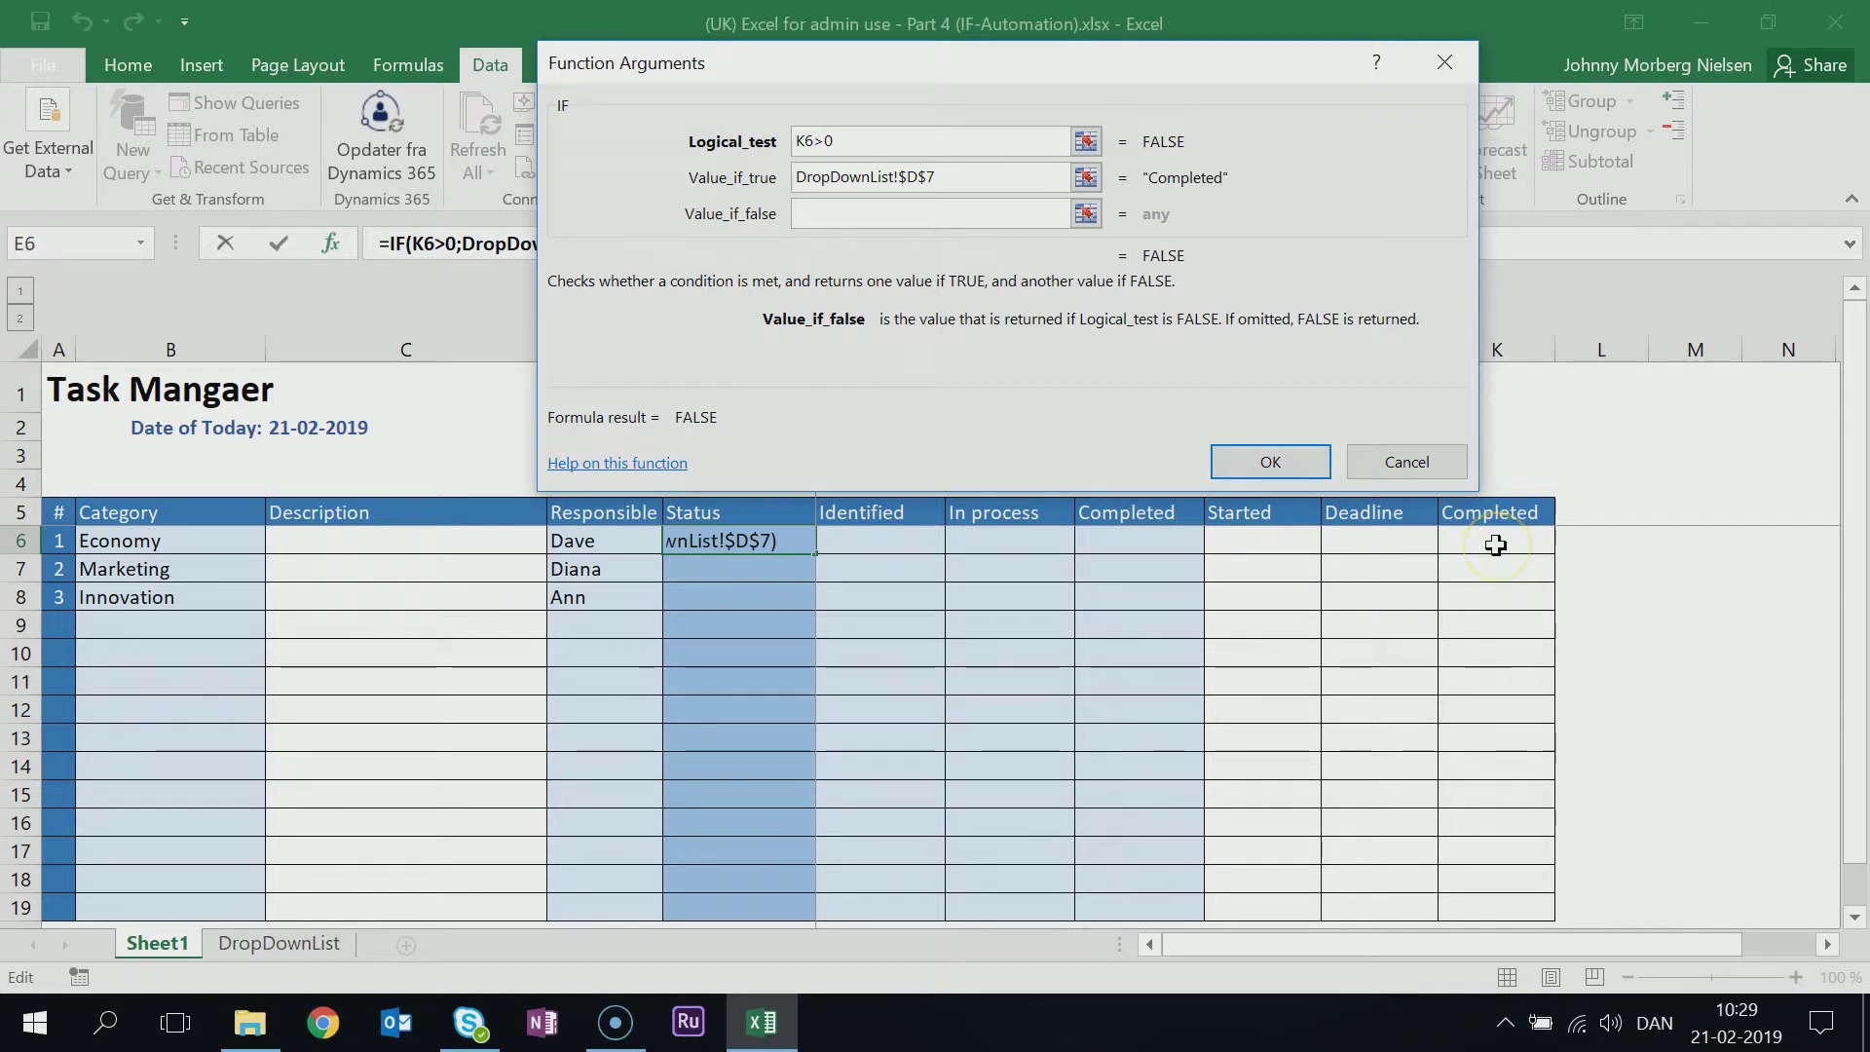
click(1500, 534)
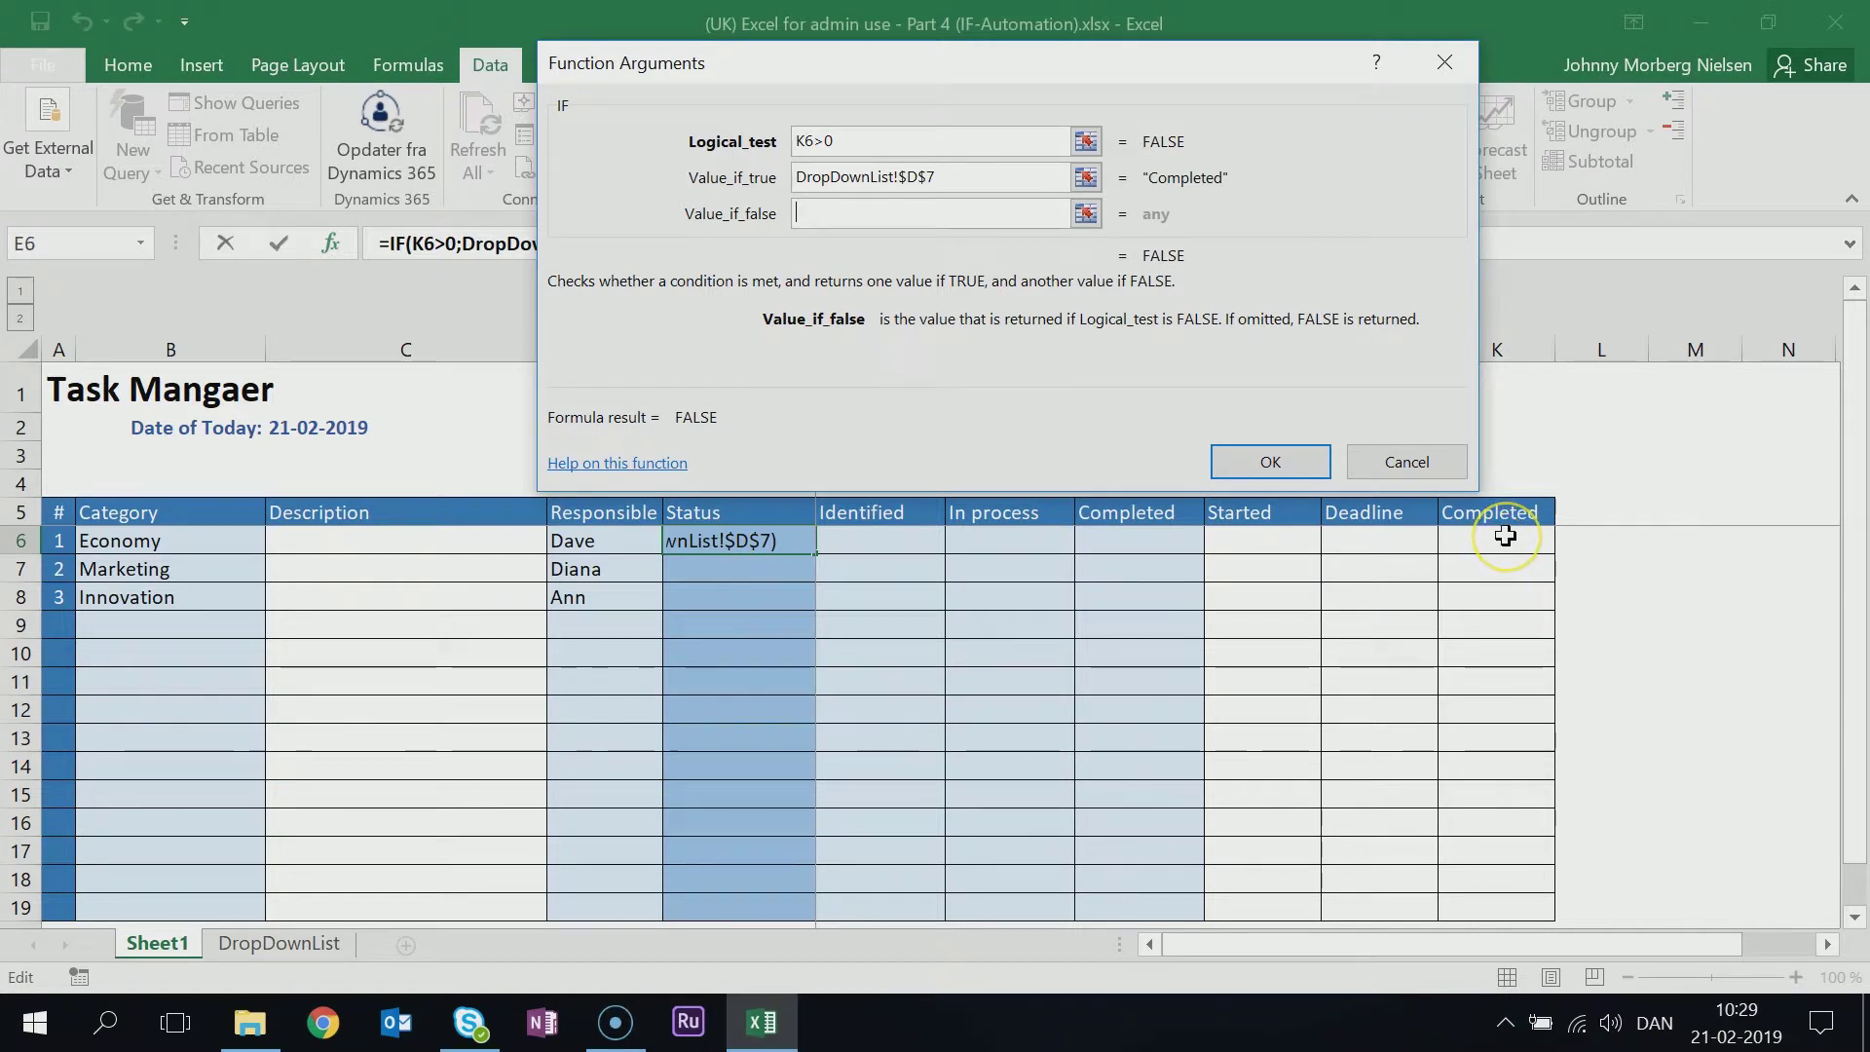
click(1511, 541)
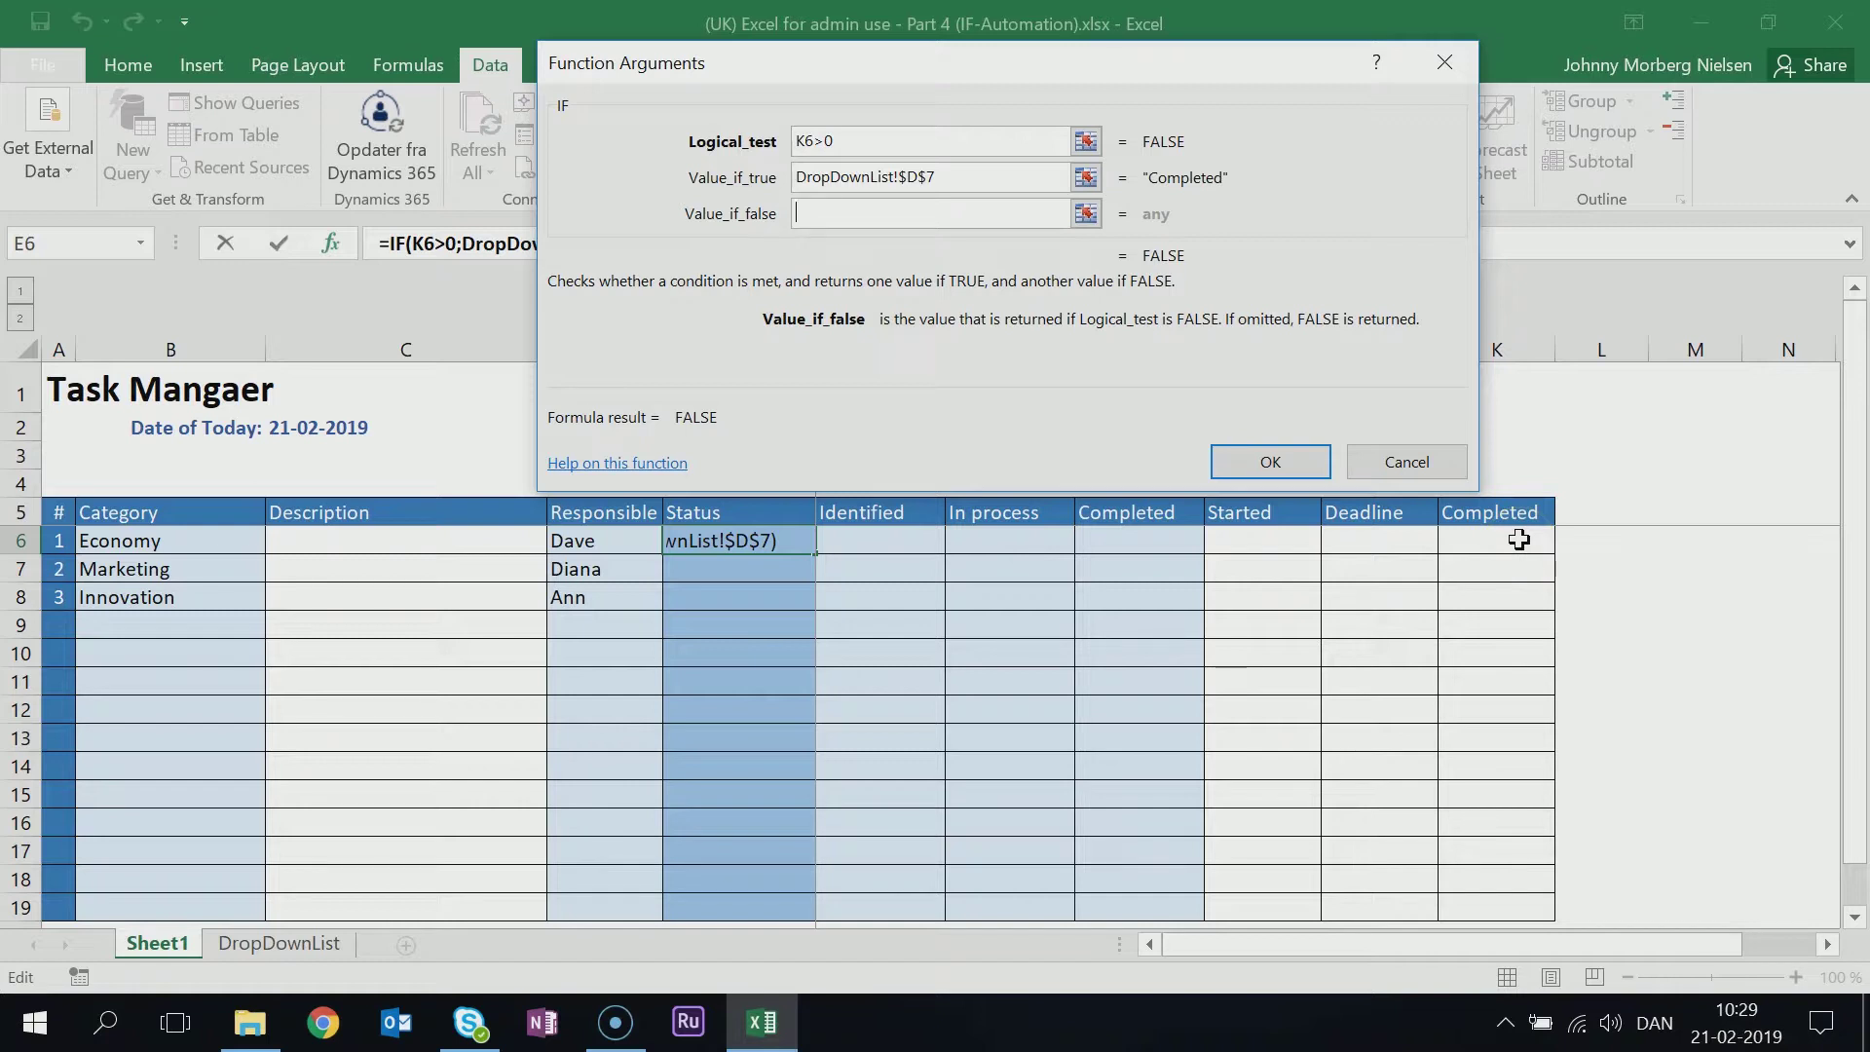
click(1506, 539)
click(1502, 538)
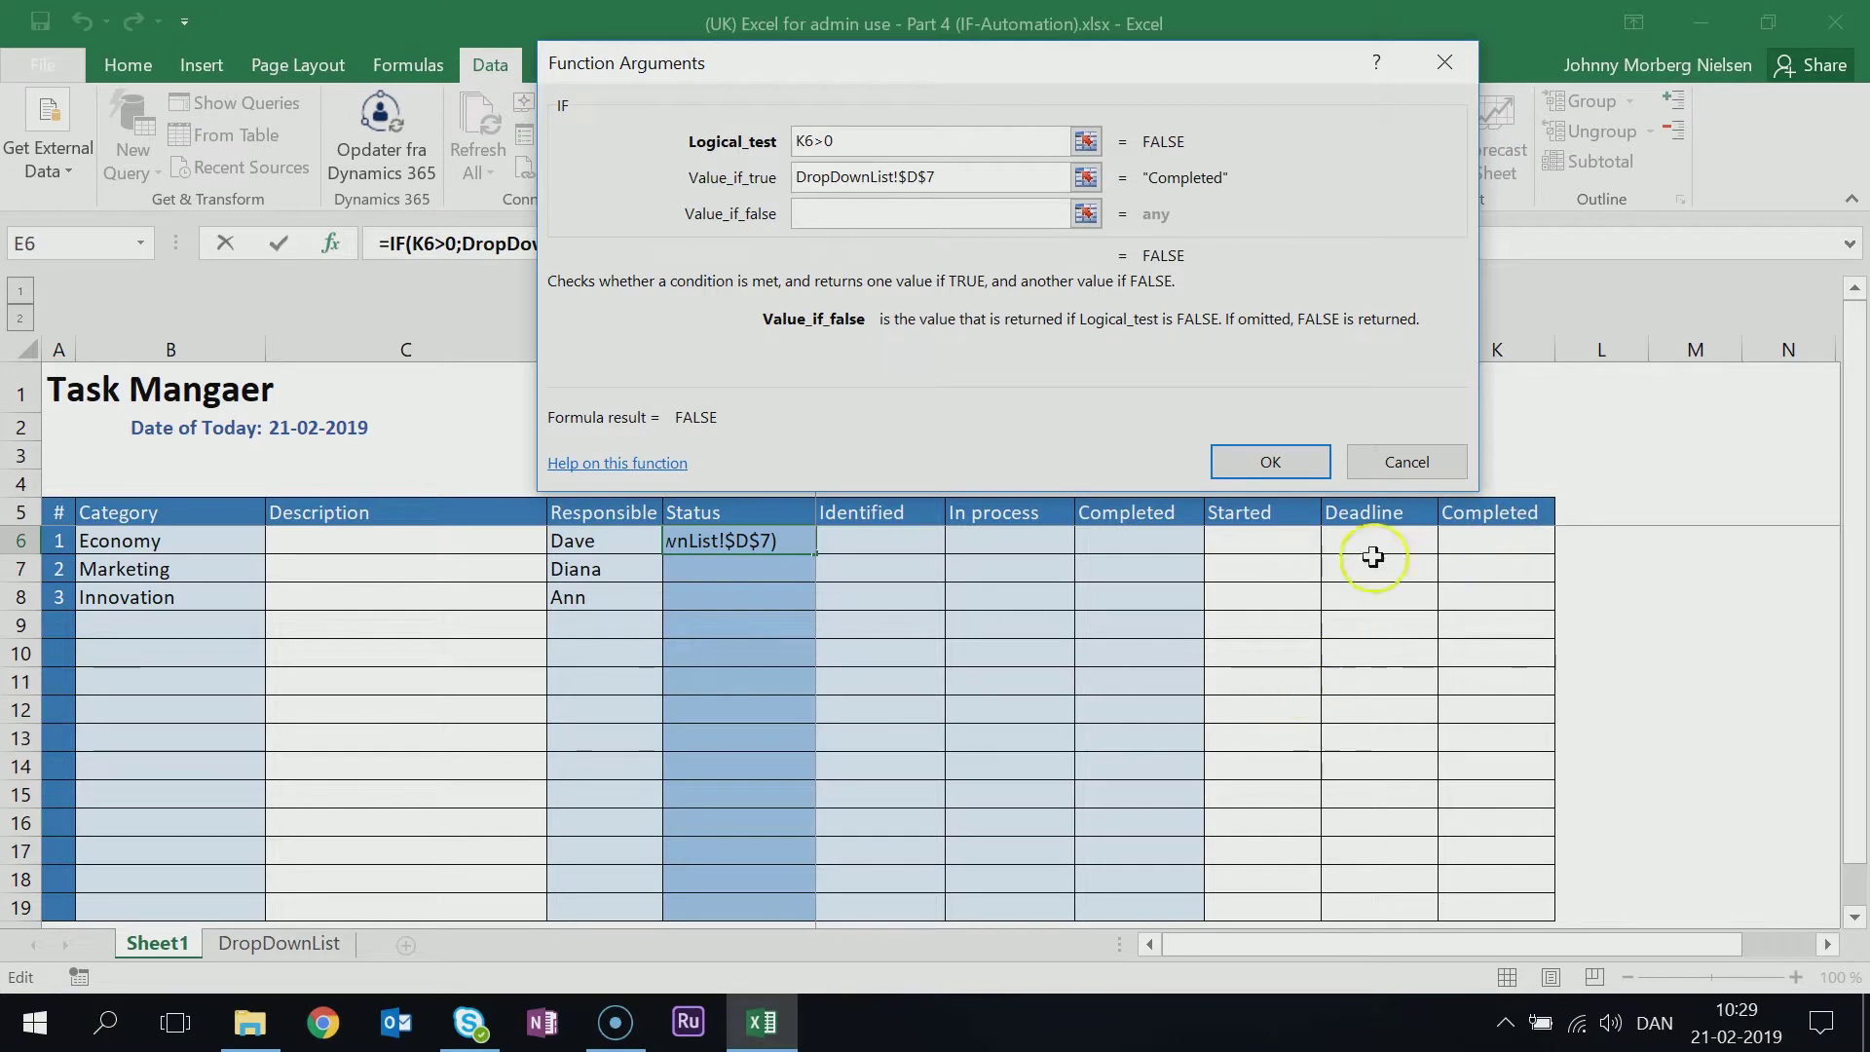
click(1242, 538)
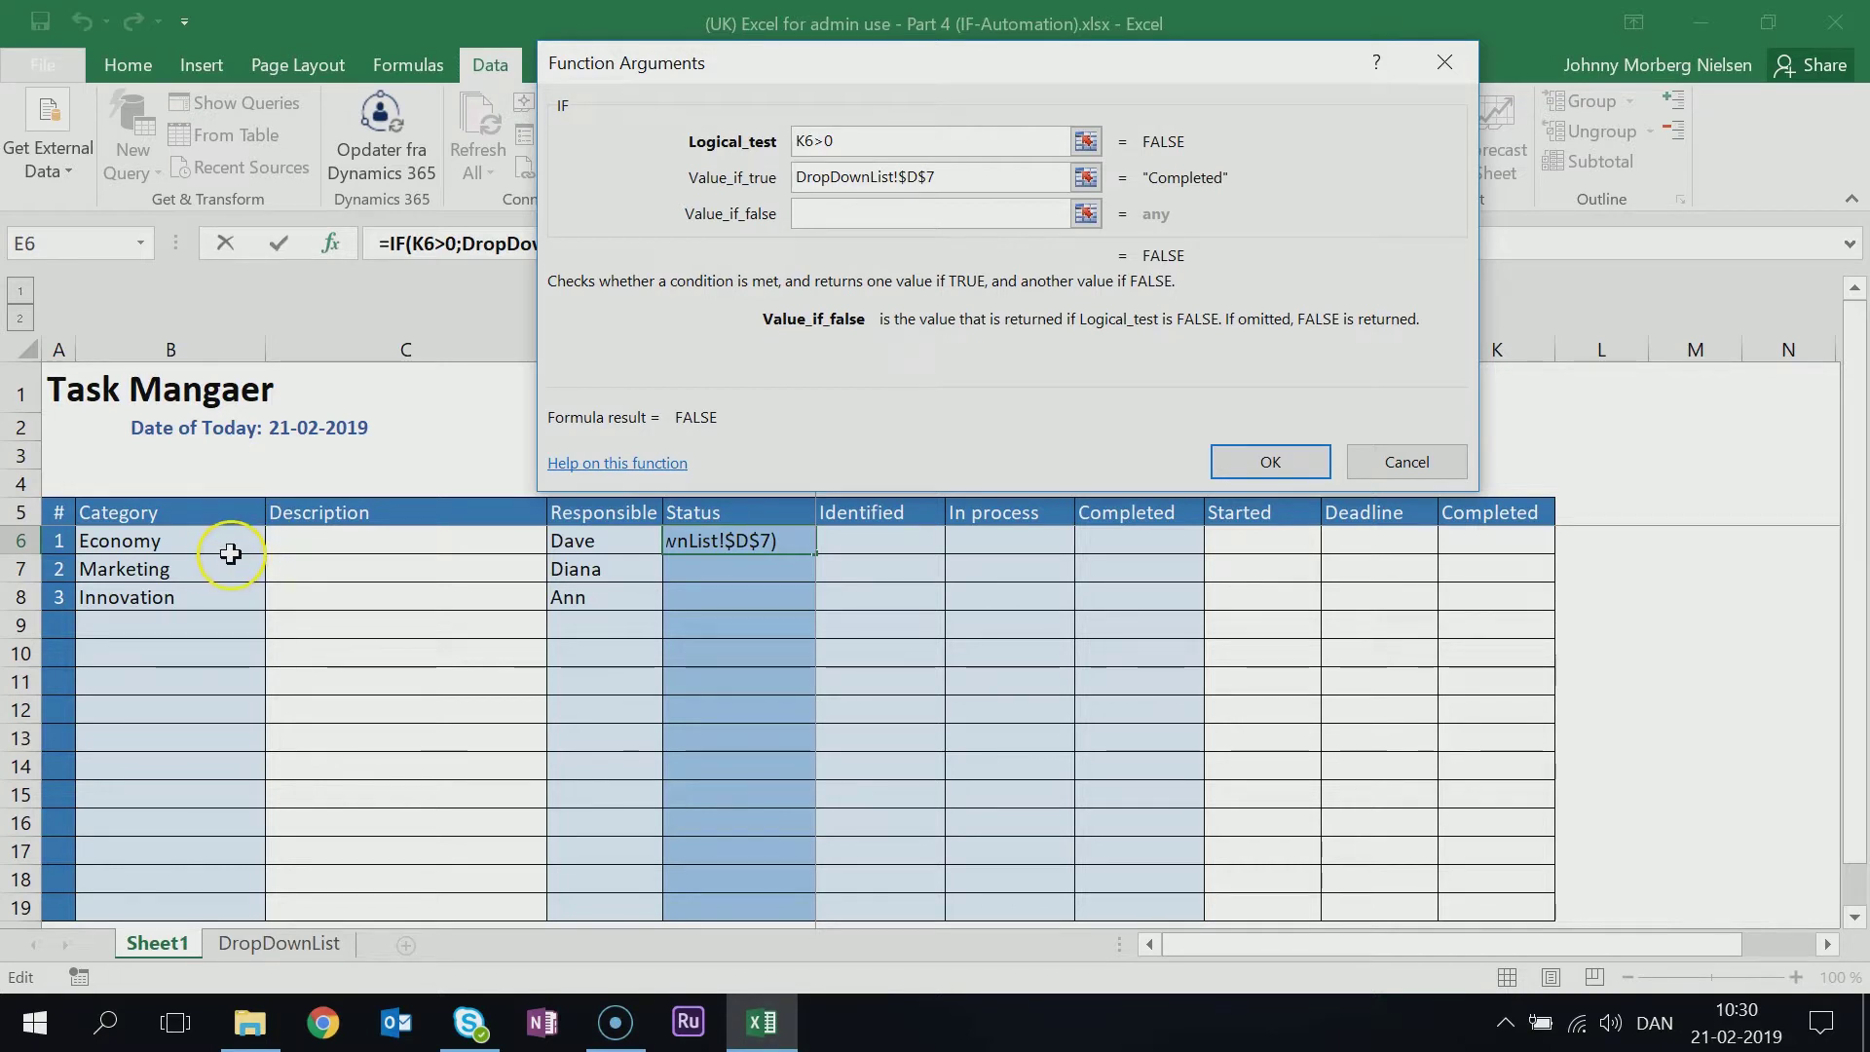
Begin a nested IF as the value if false, testing I6>0 and returning the absolute reference DropDownList!$D$6 for In process
text(IF()
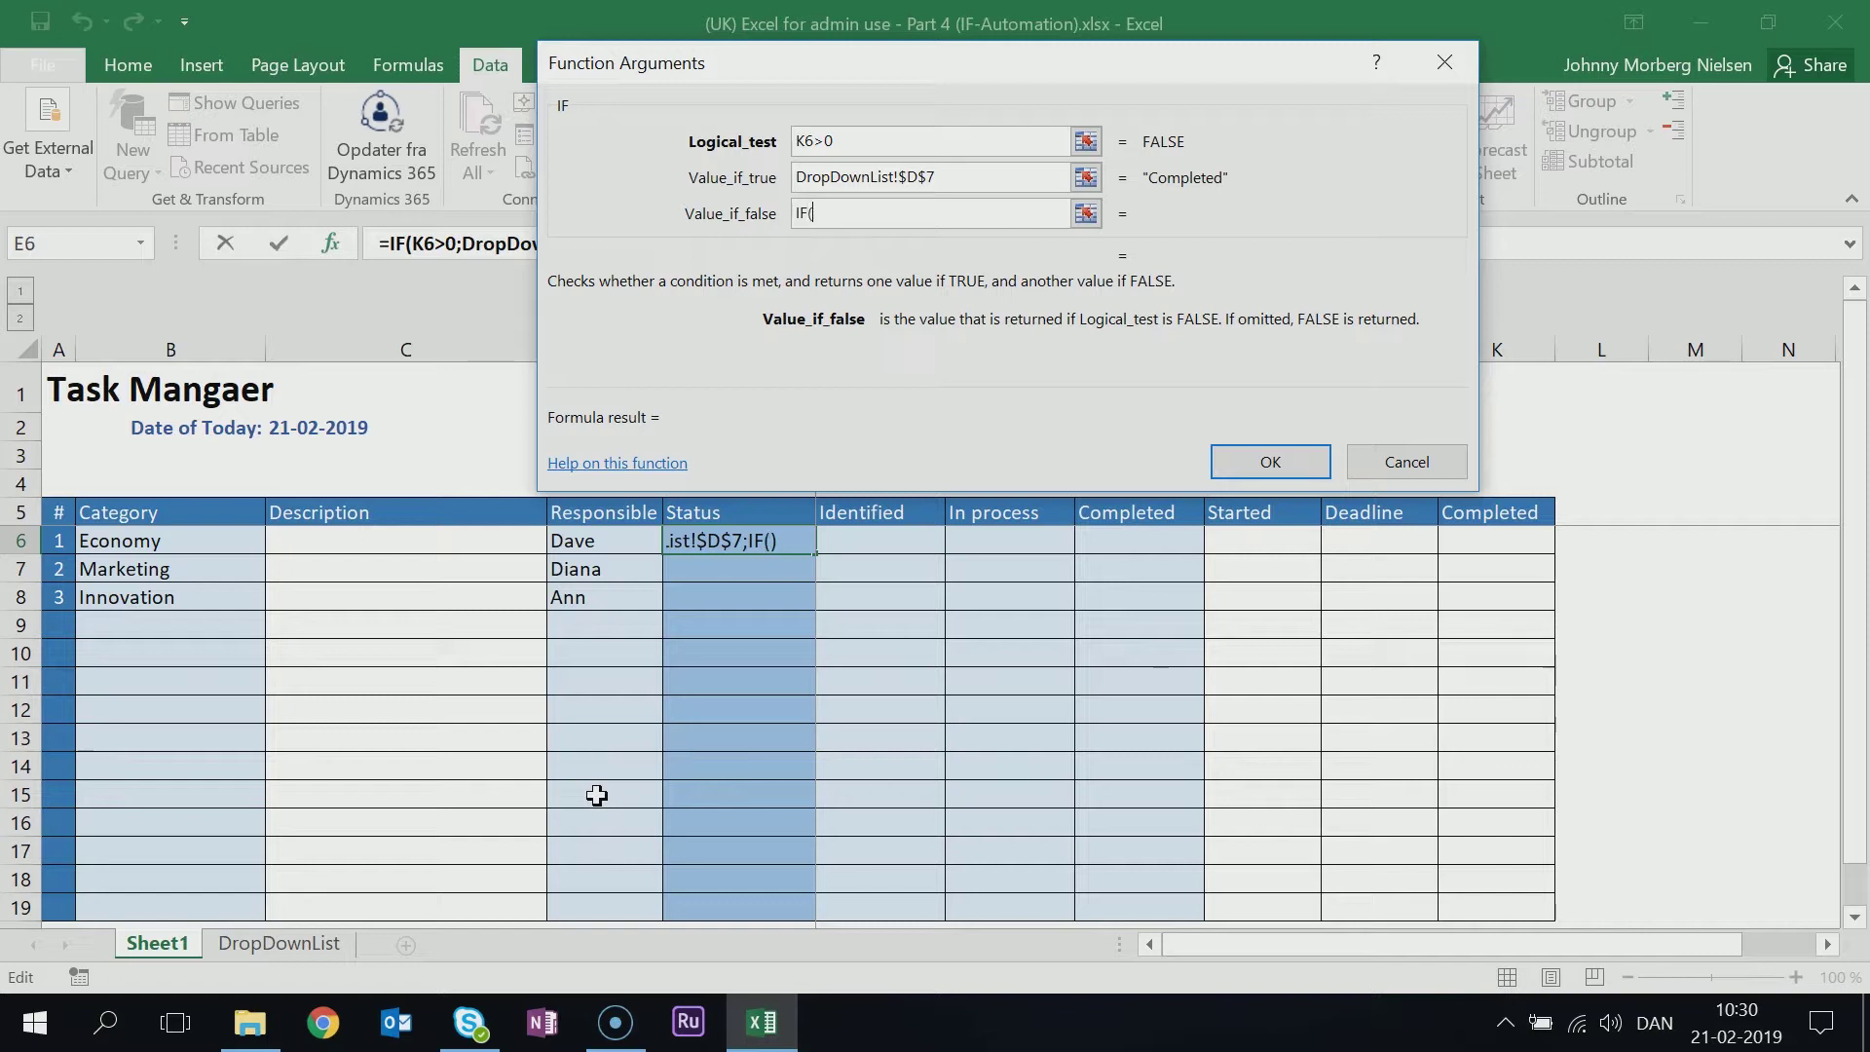
click(1249, 546)
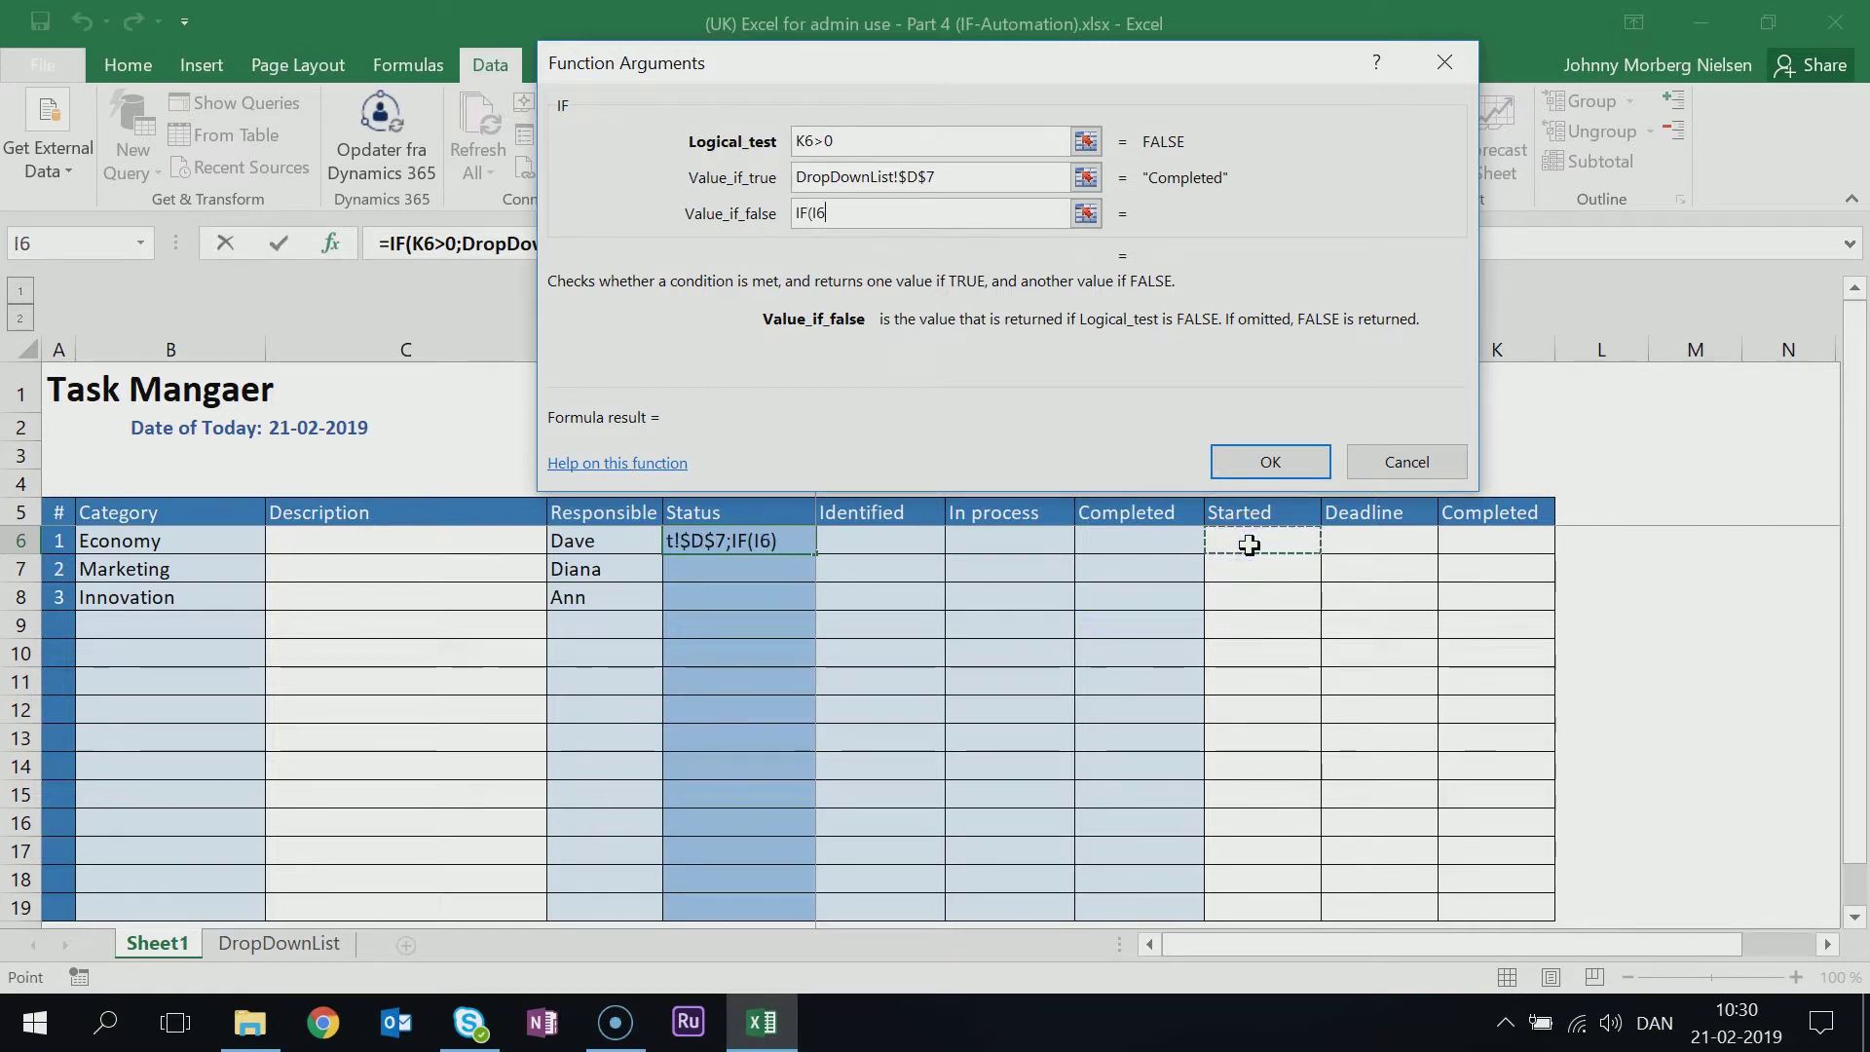
text(>0)
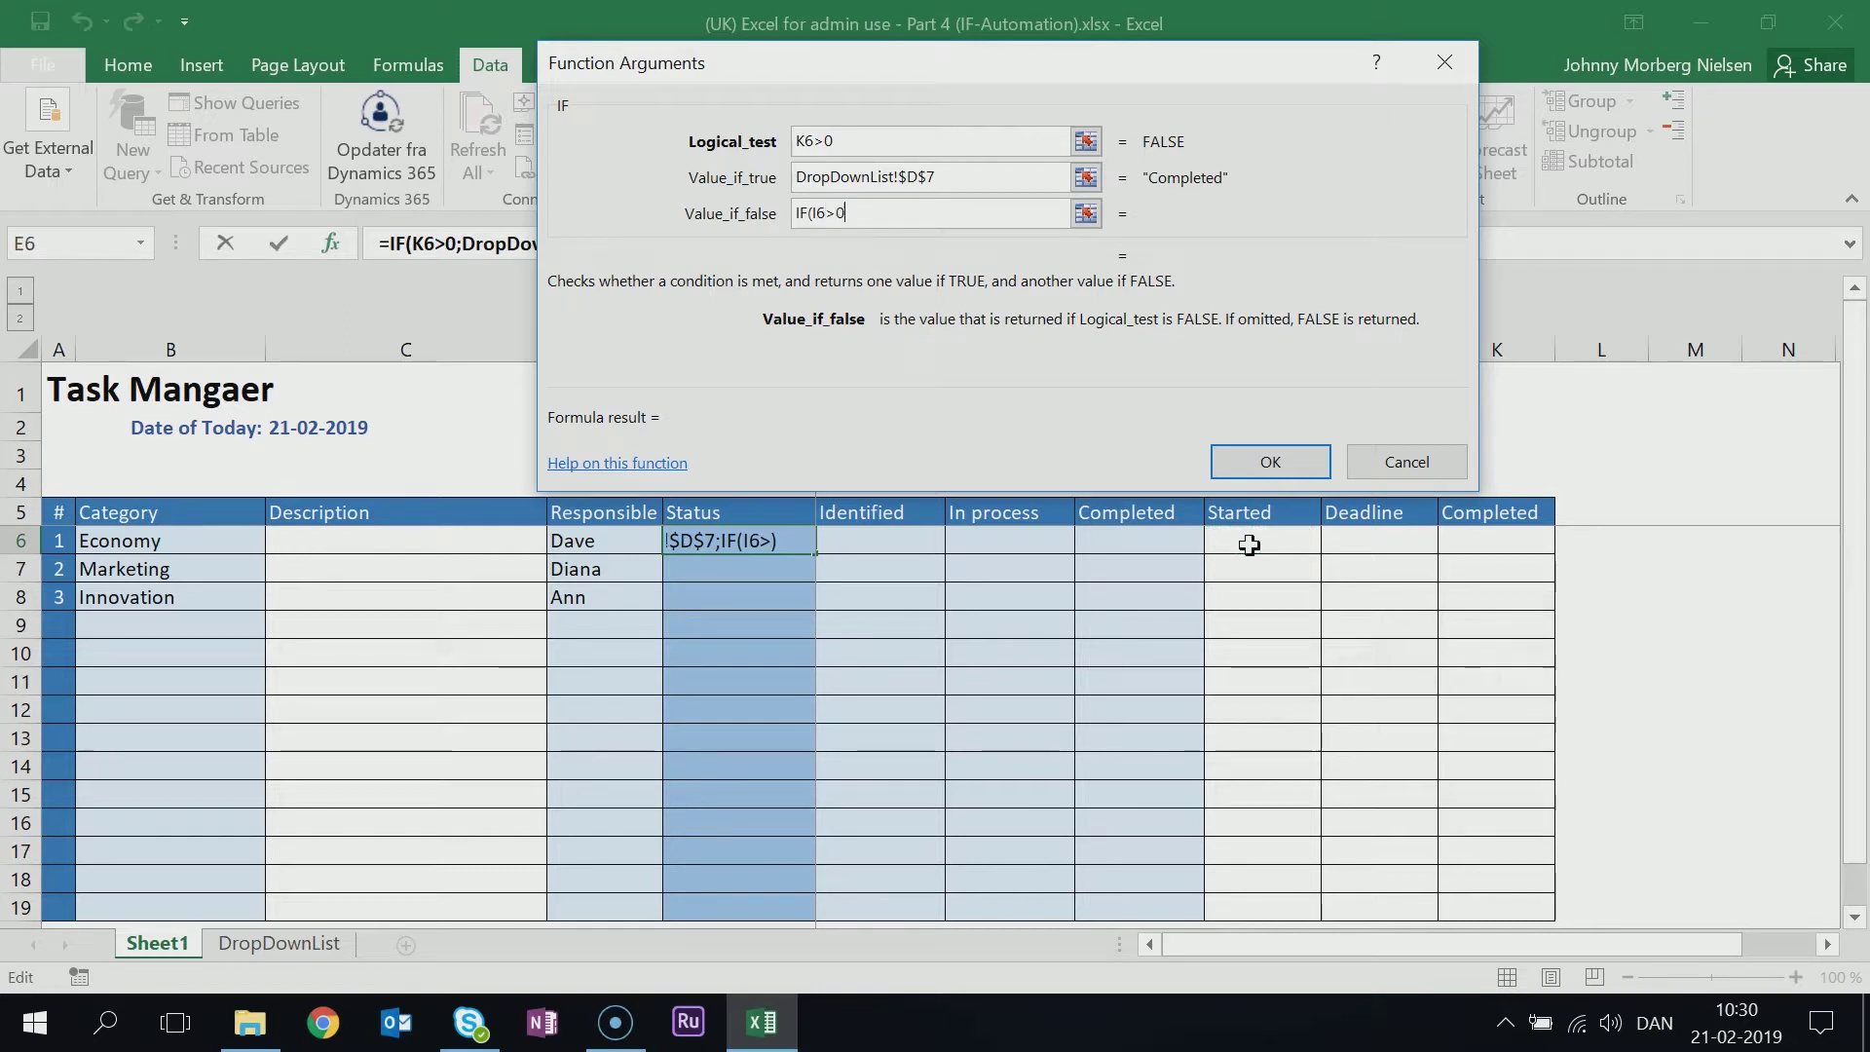
text(;)
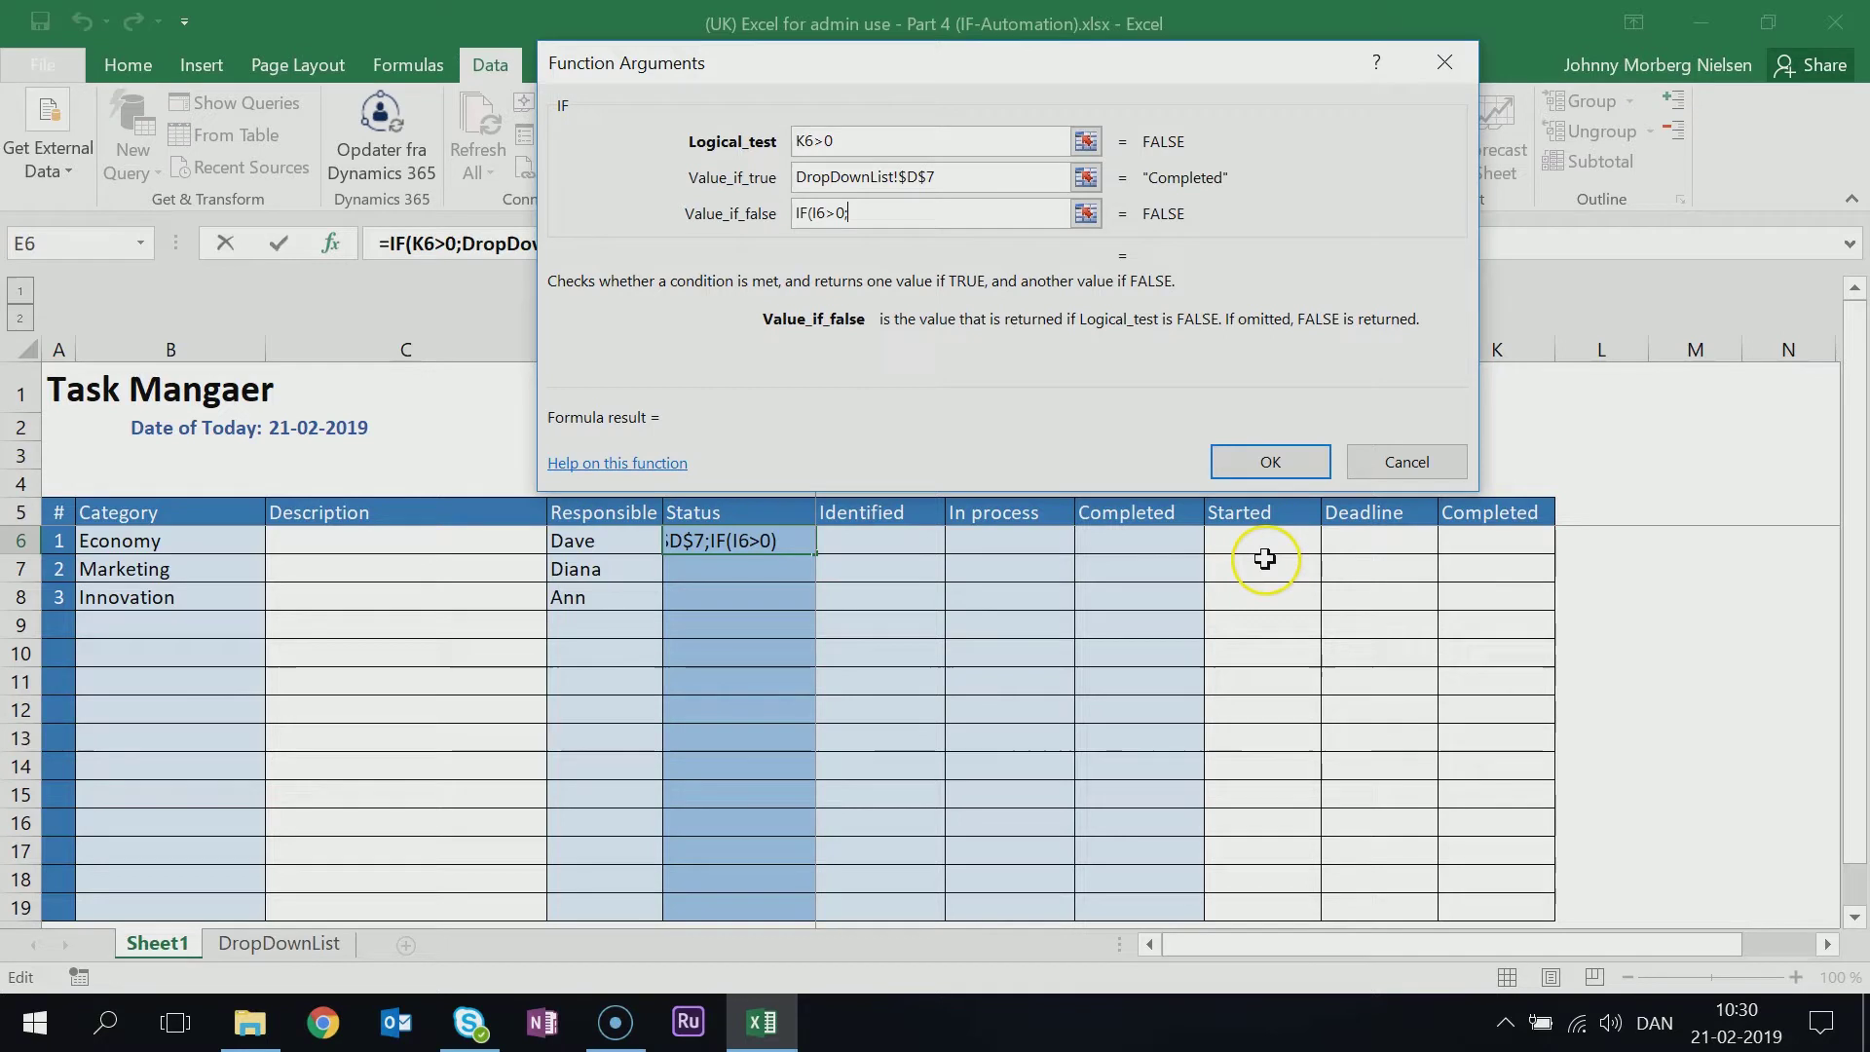
click(1085, 214)
click(283, 945)
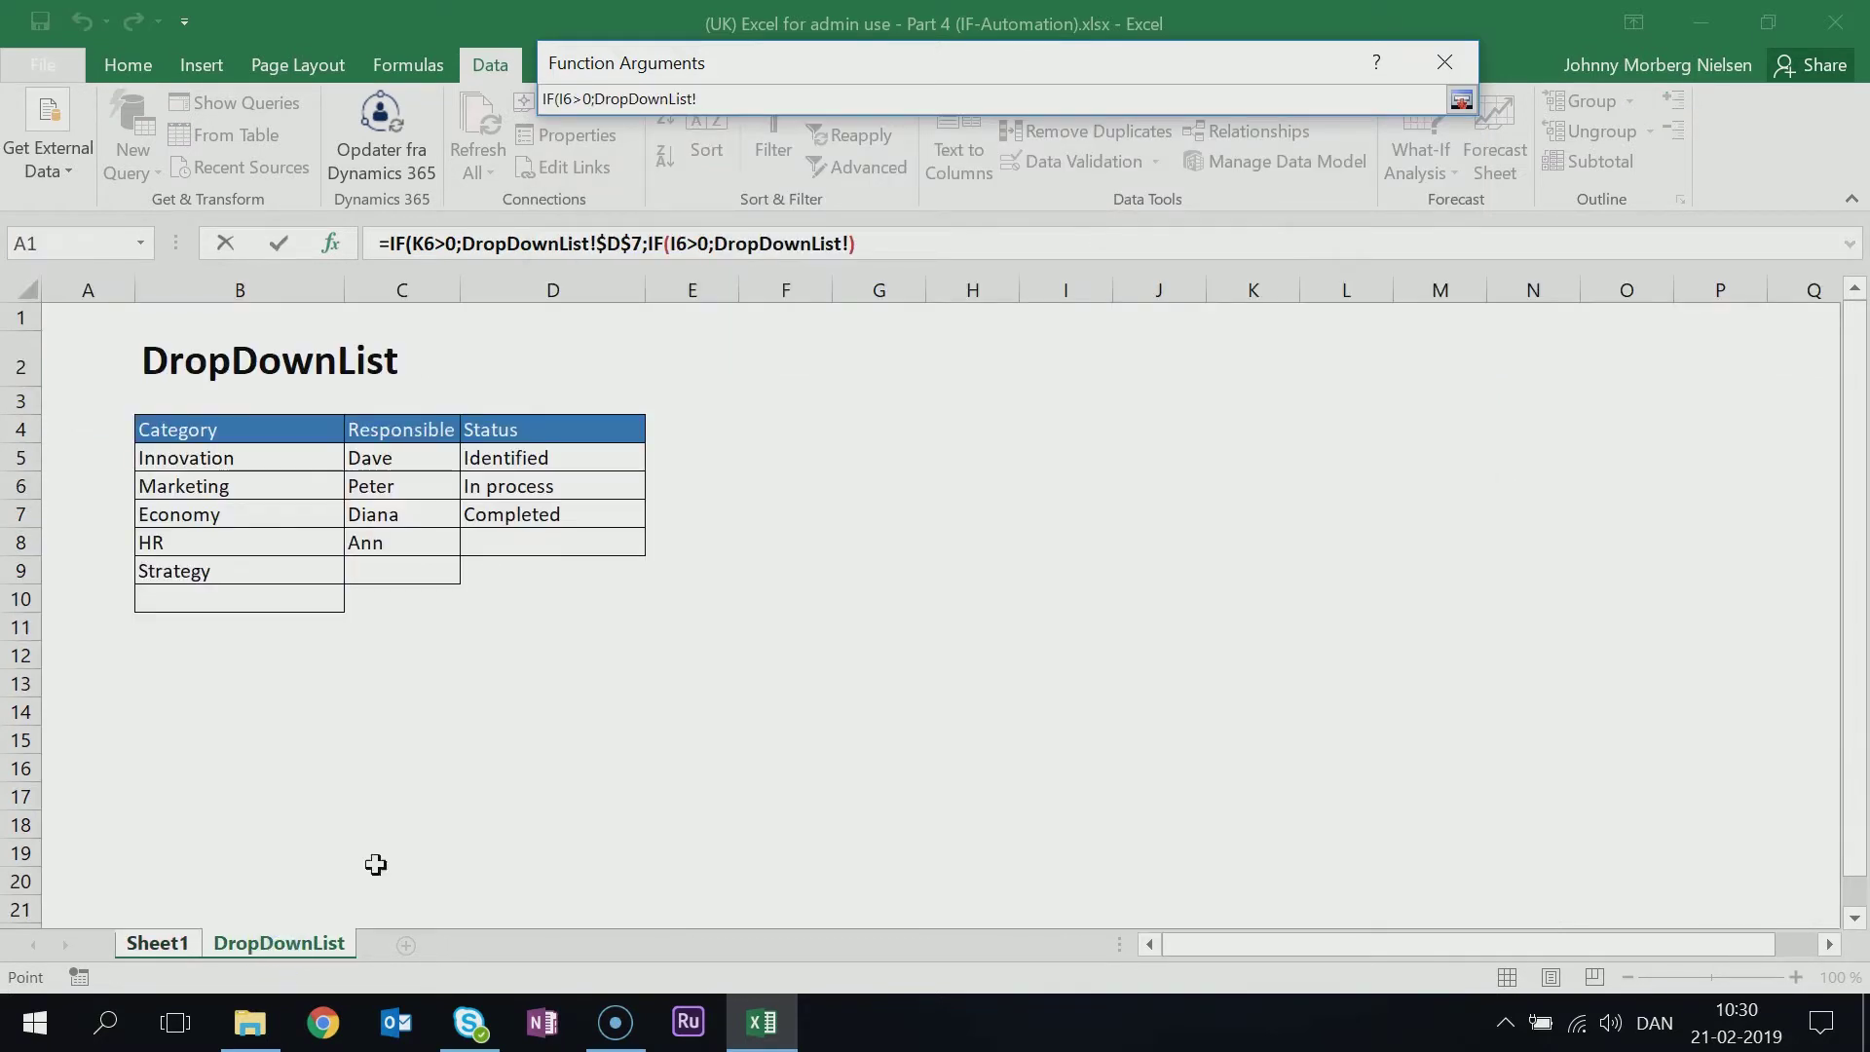
click(550, 482)
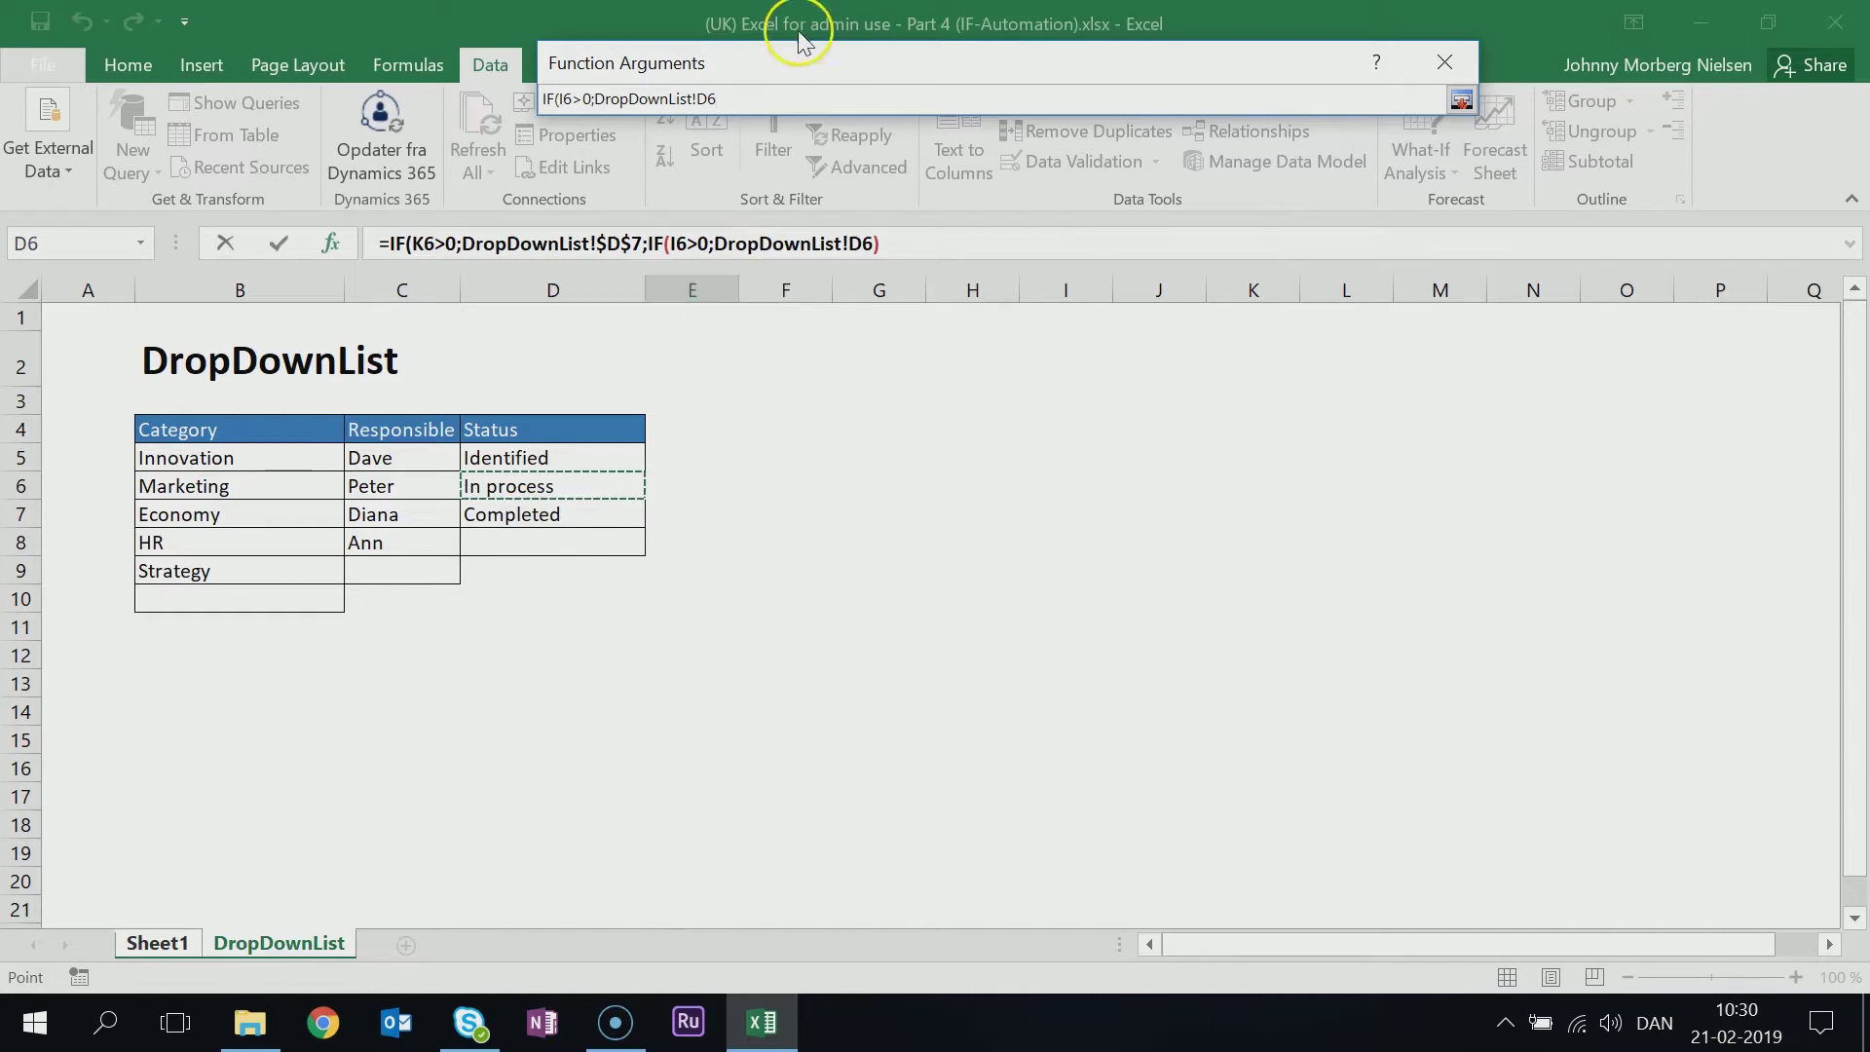
click(701, 98)
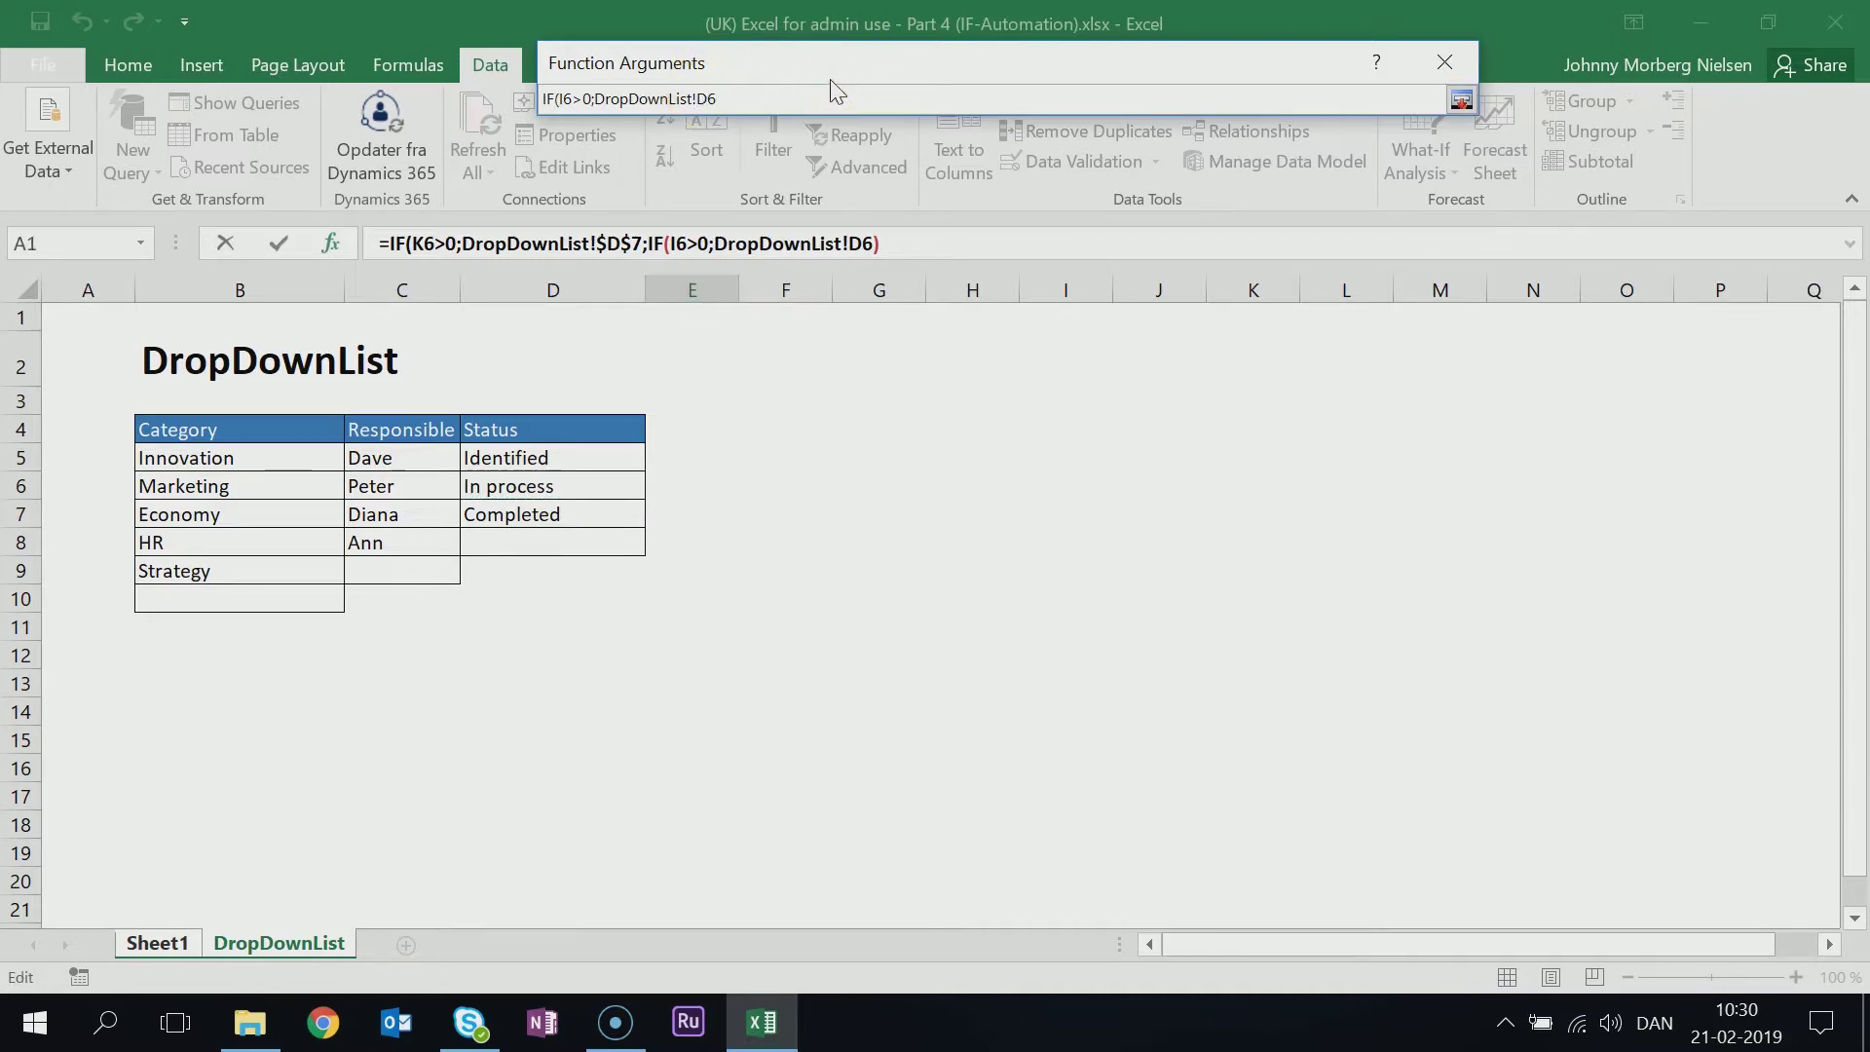
text($D$6)
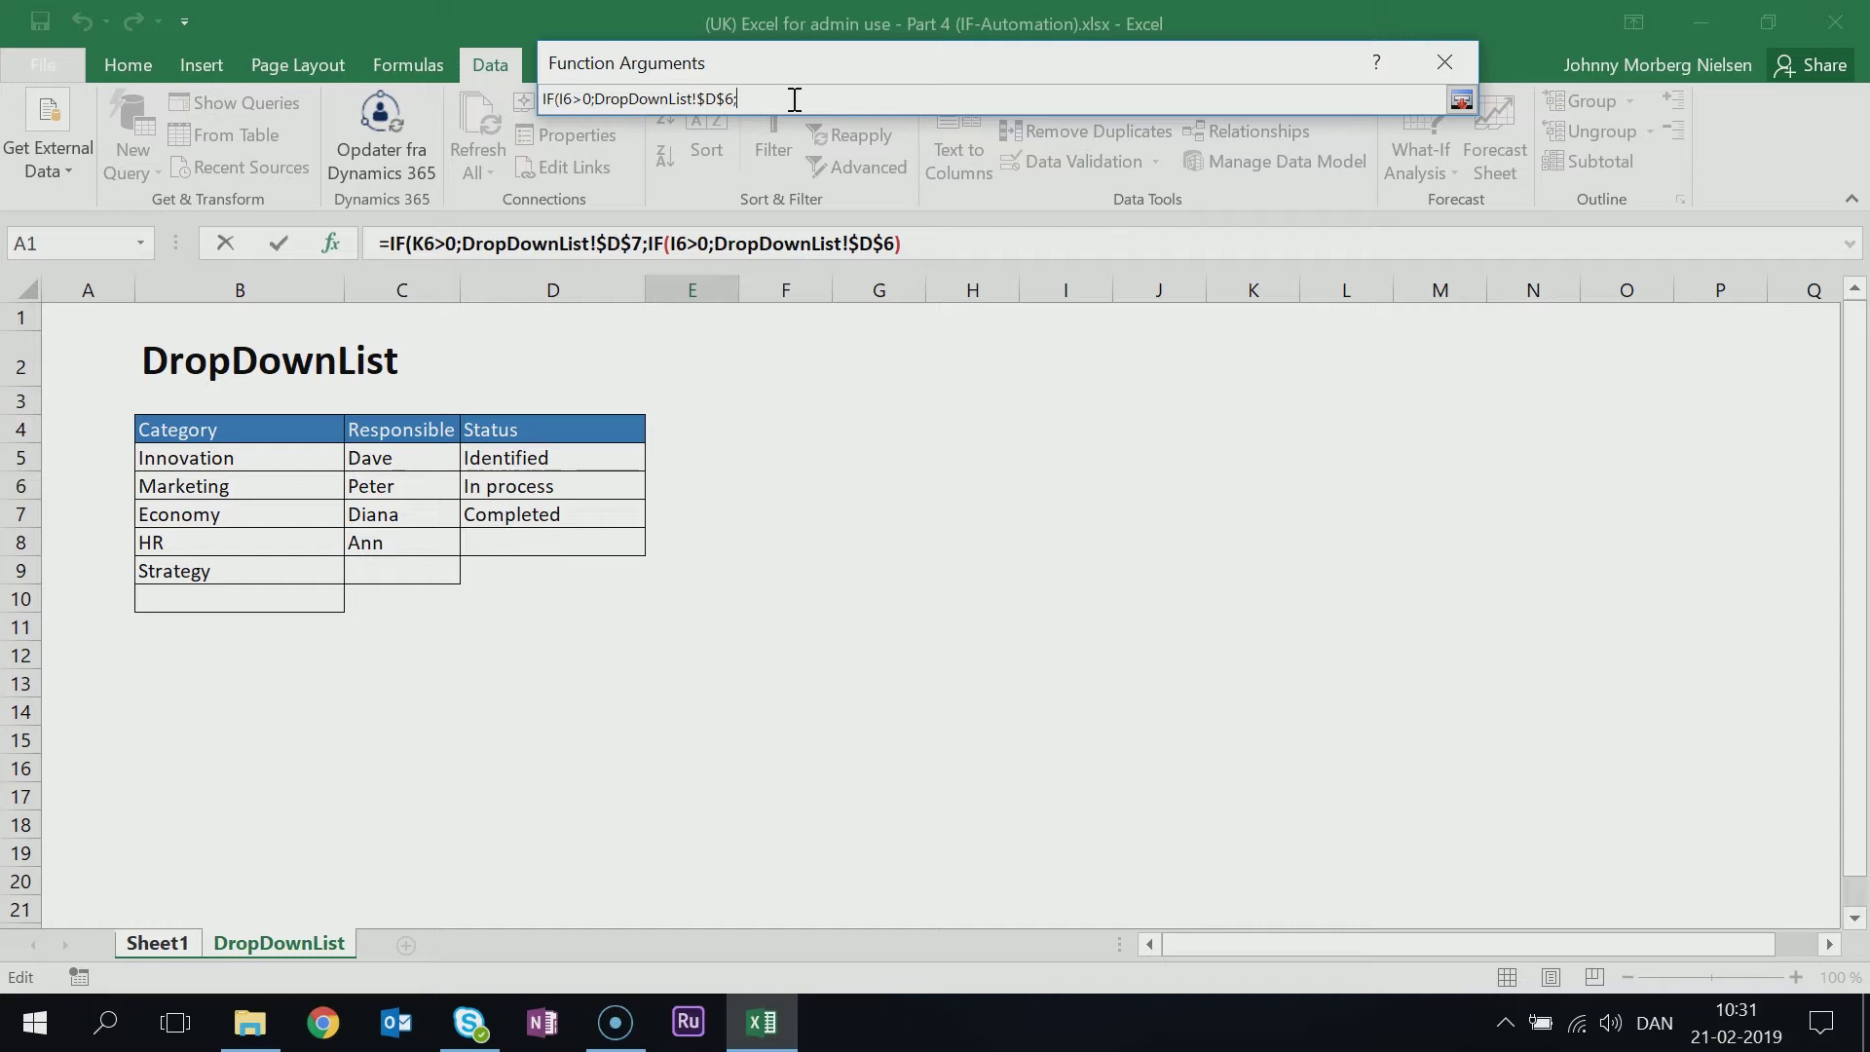
Nest a third IF that tests Sheet1!B6>0 and returns the absolute reference DropDownList!$D$5 for Identified
text(IF()
click(154, 945)
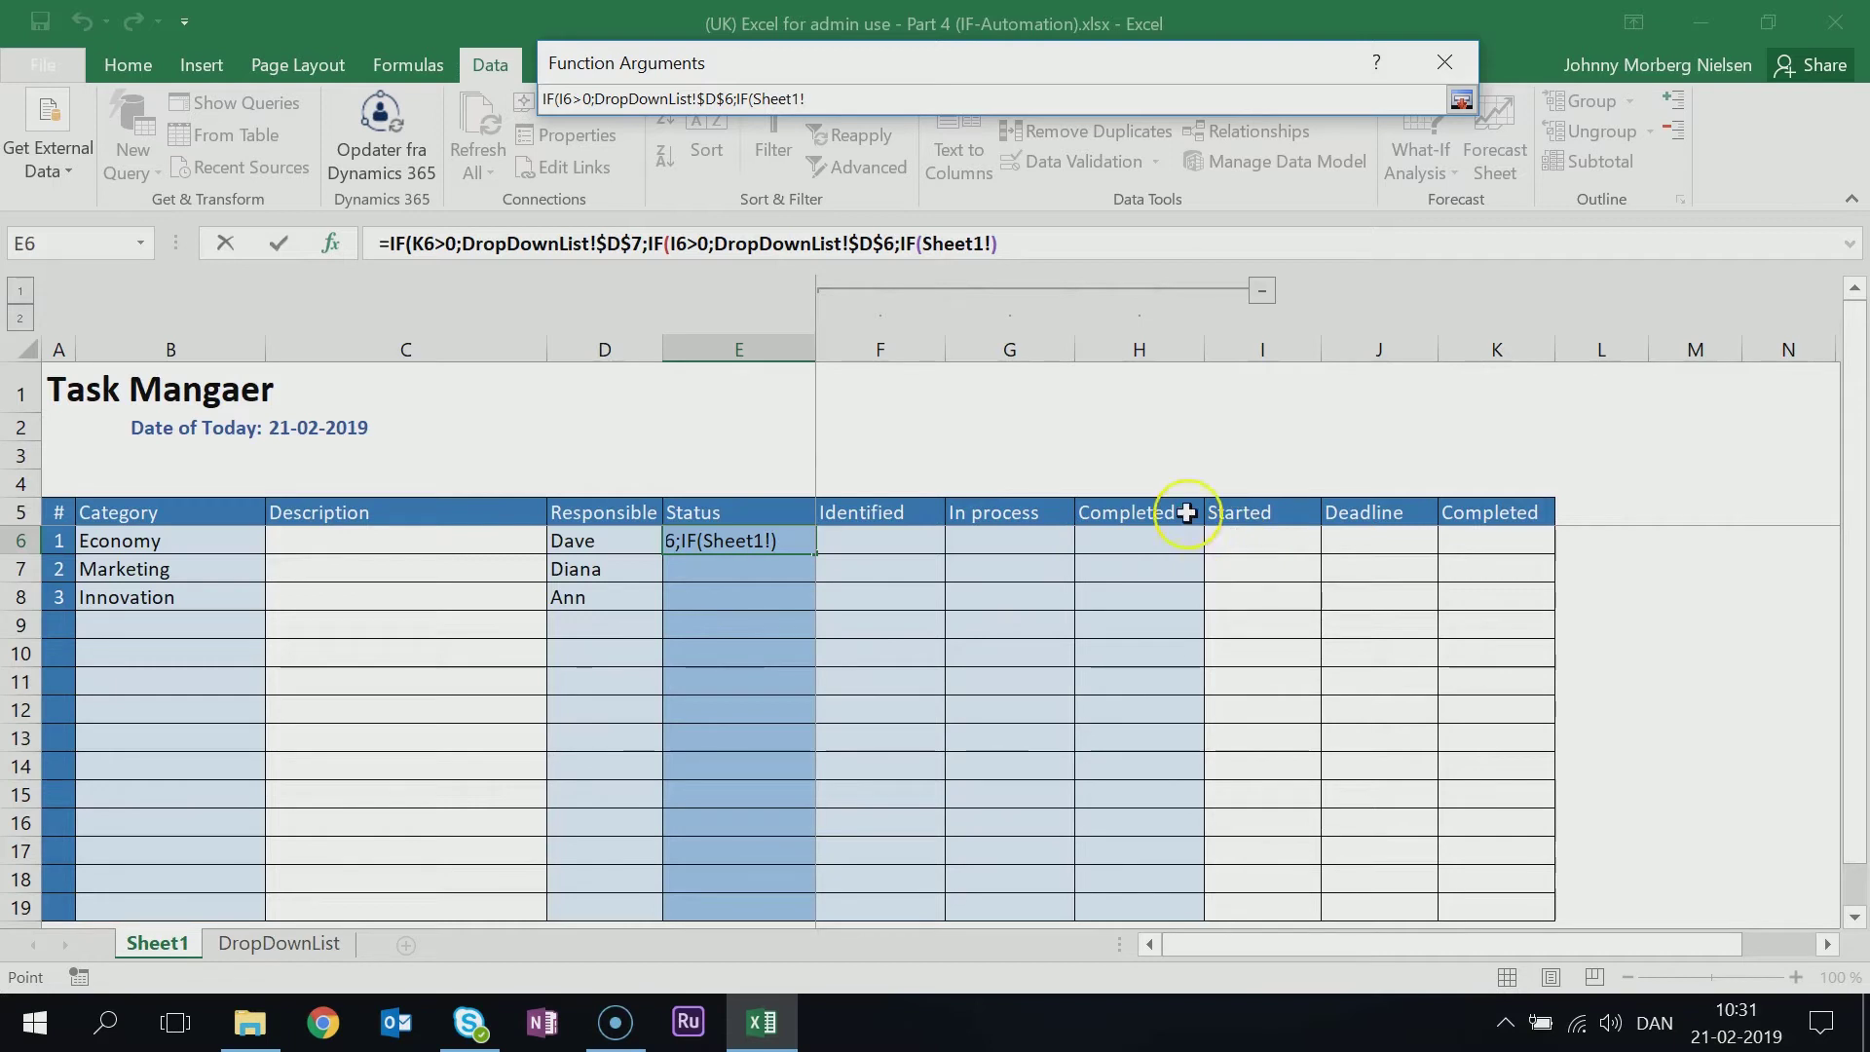
click(174, 539)
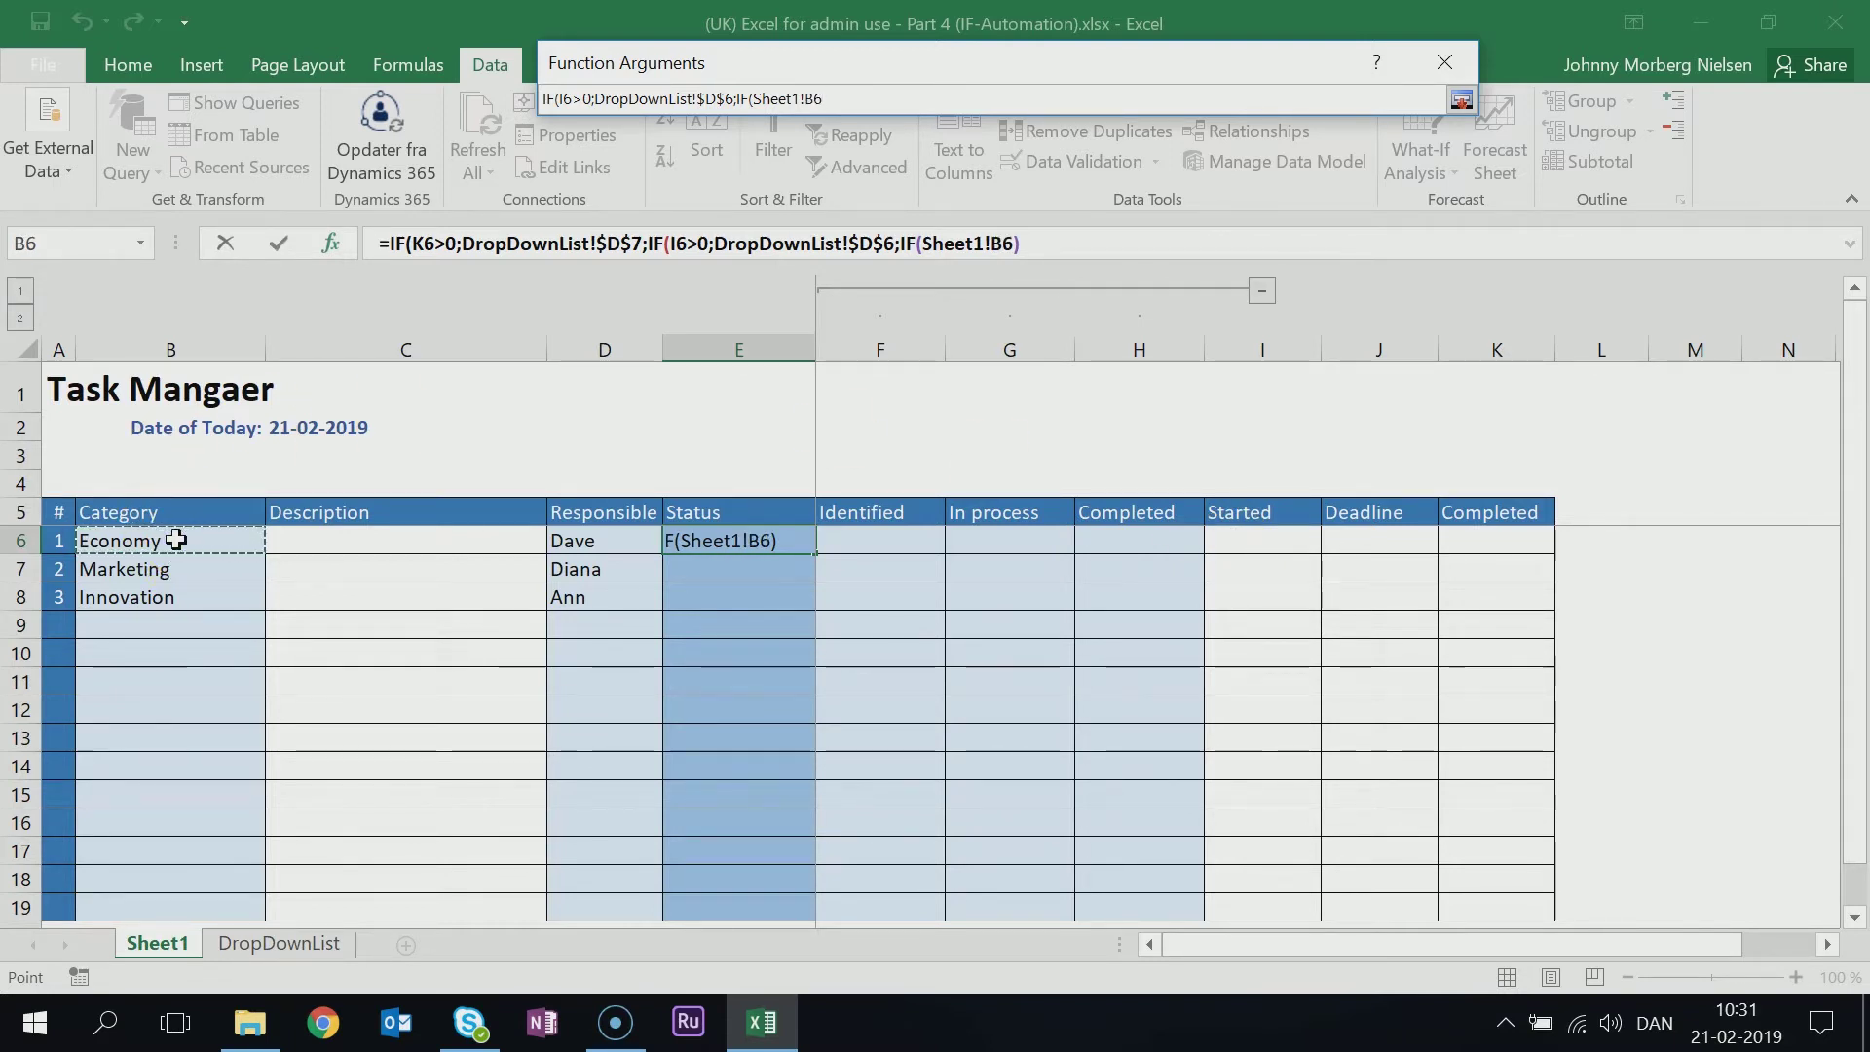
text(>0)
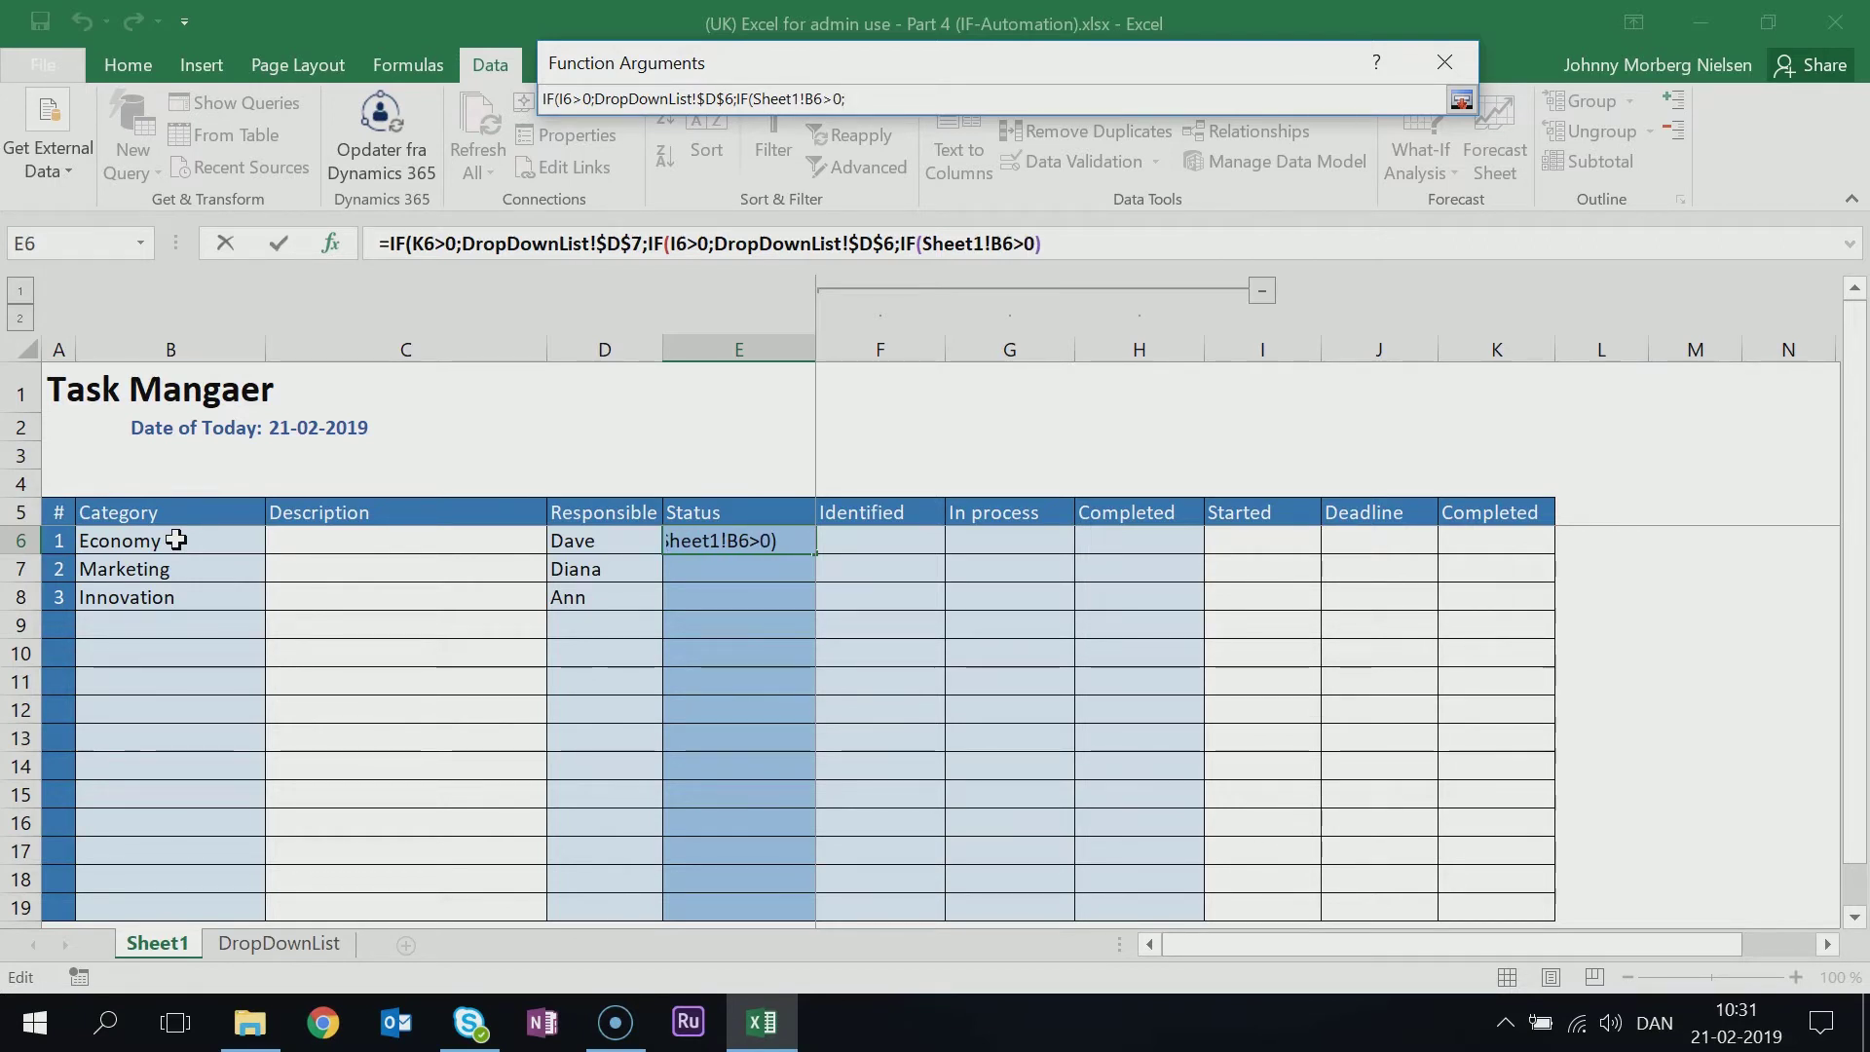
text(;)
click(279, 943)
click(562, 460)
click(947, 98)
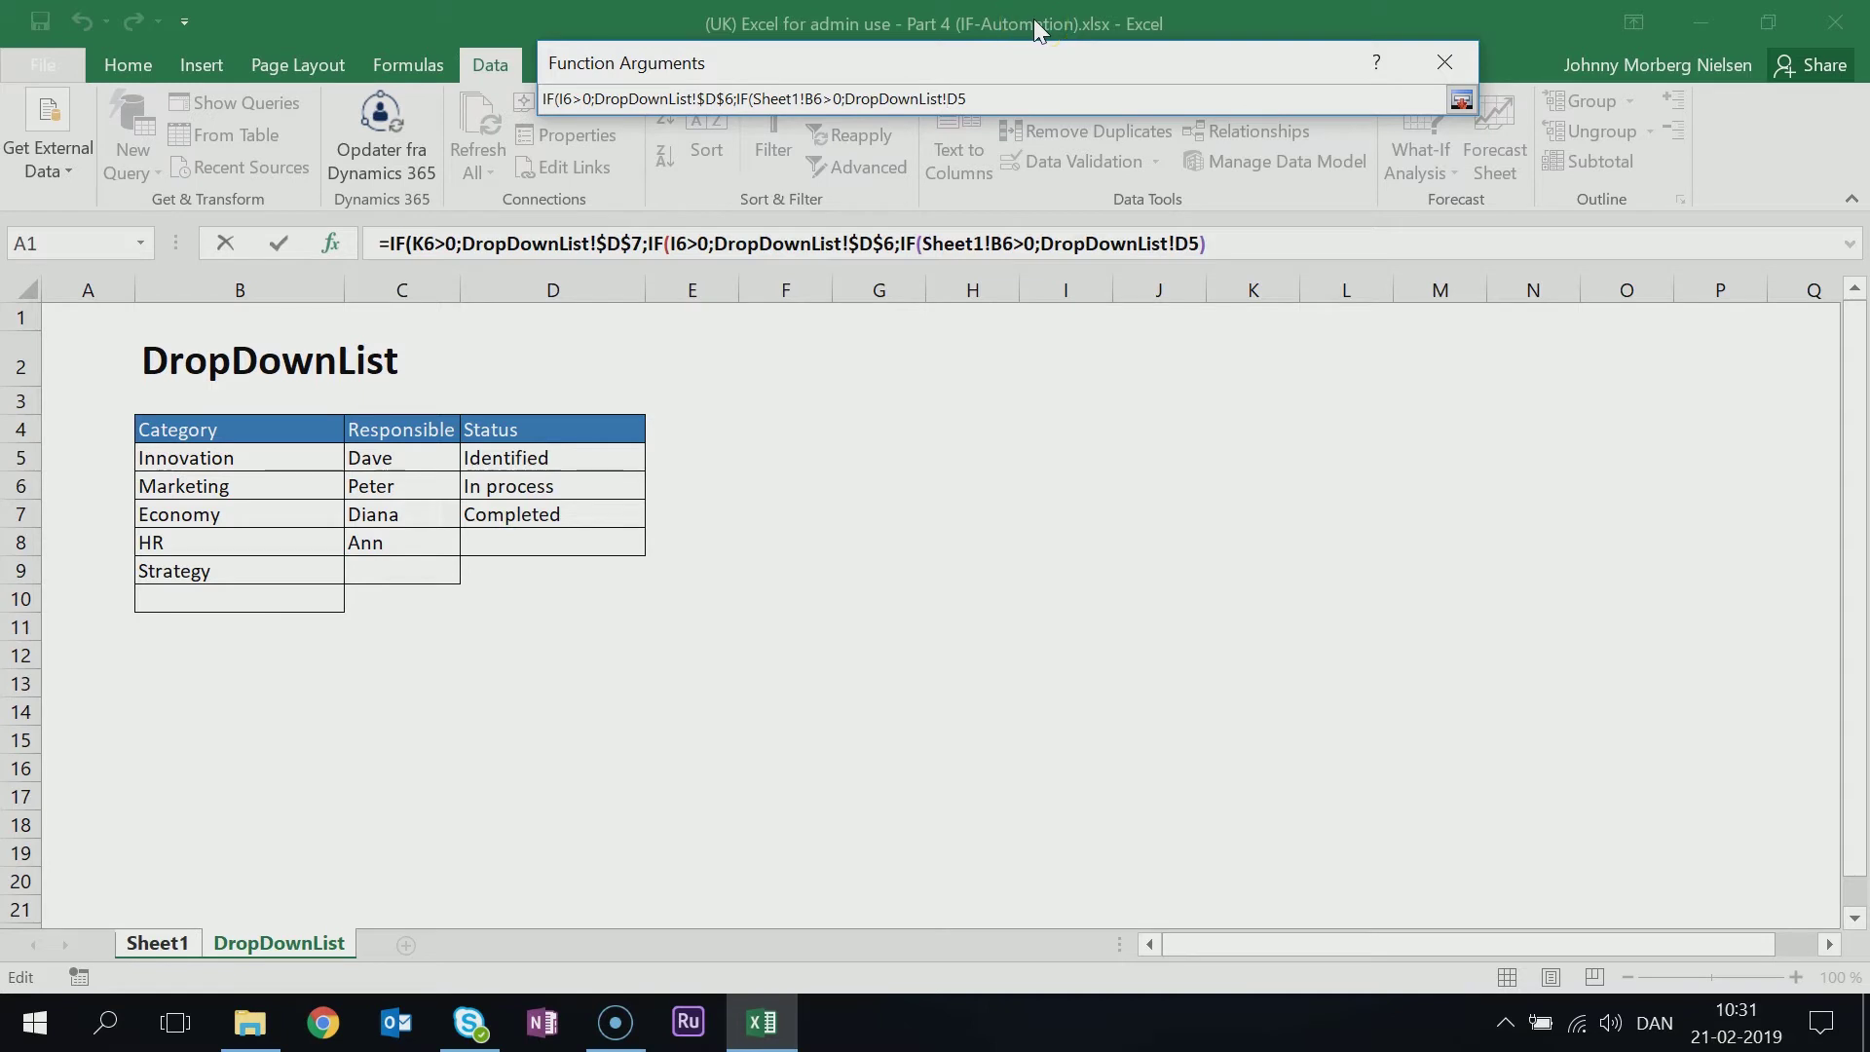
text($D$)
Finish the nested formula with an empty string "" as the last value if false and enter it in Status cell E6
click(1015, 98)
text(;"")
click(773, 100)
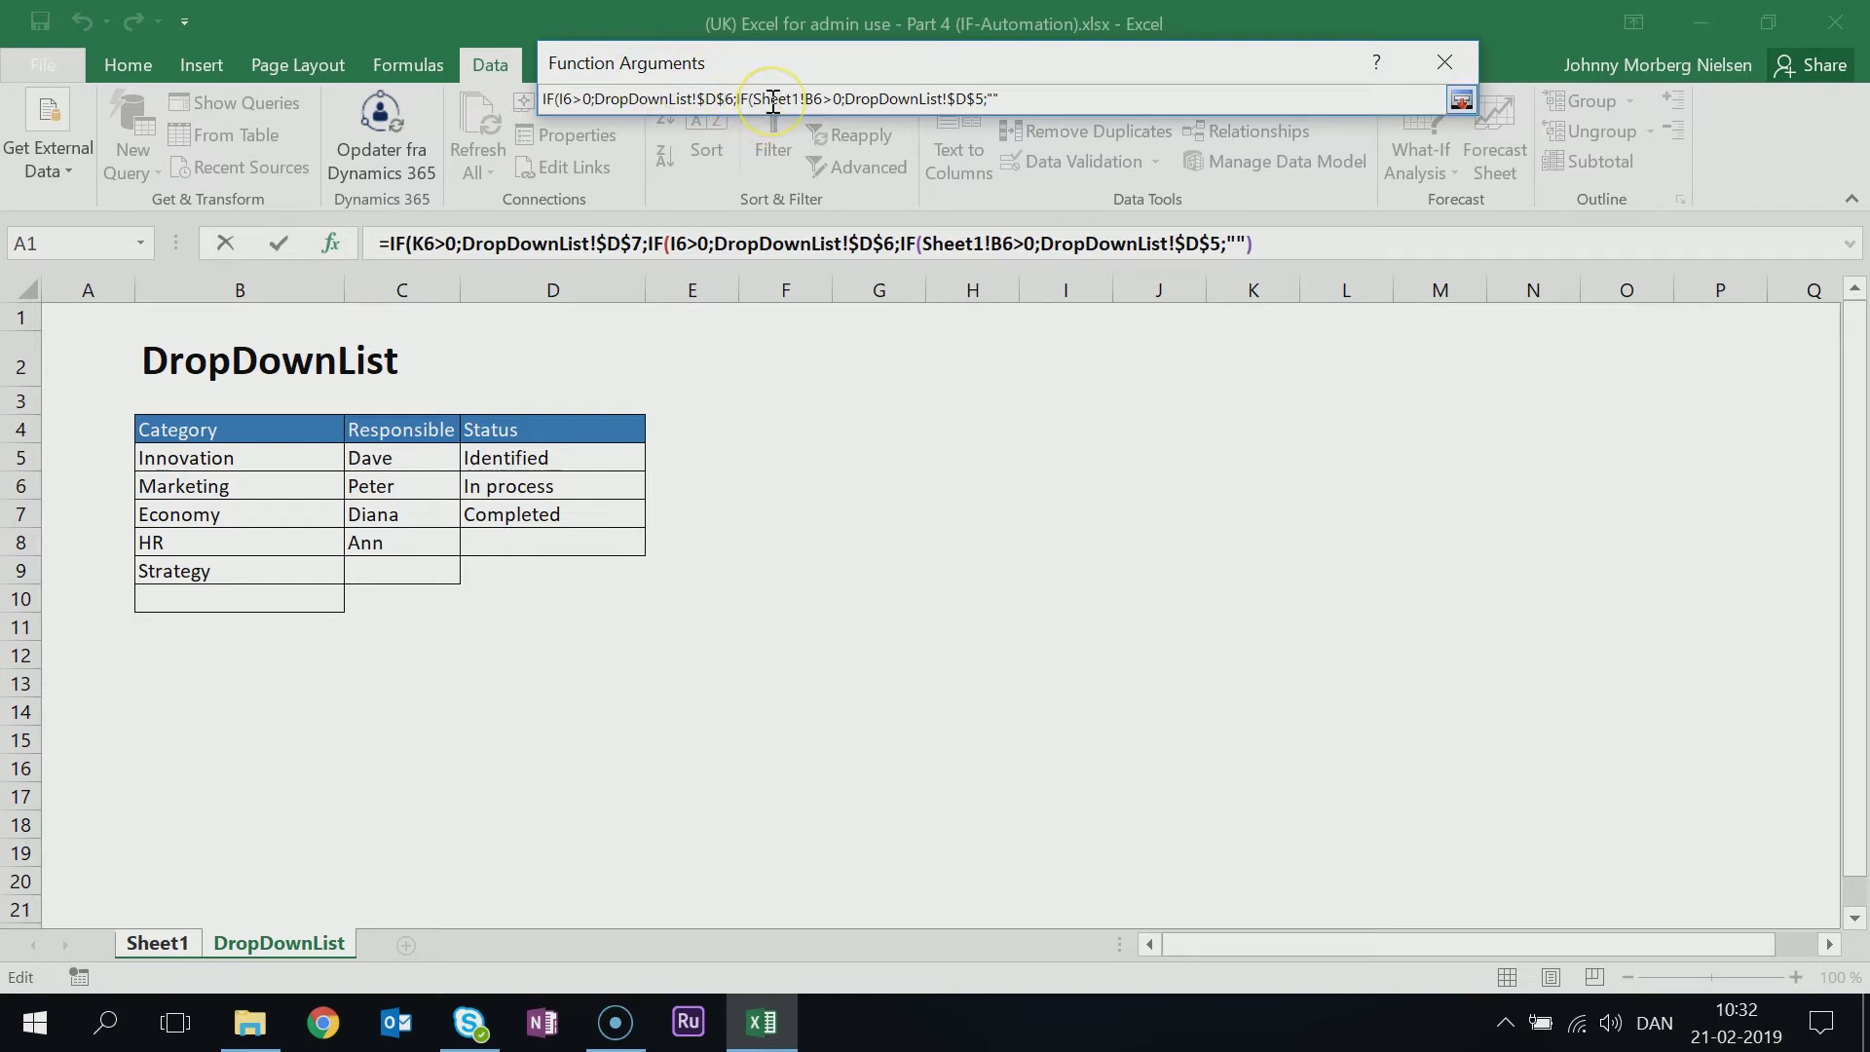
click(630, 94)
text())
click(1461, 101)
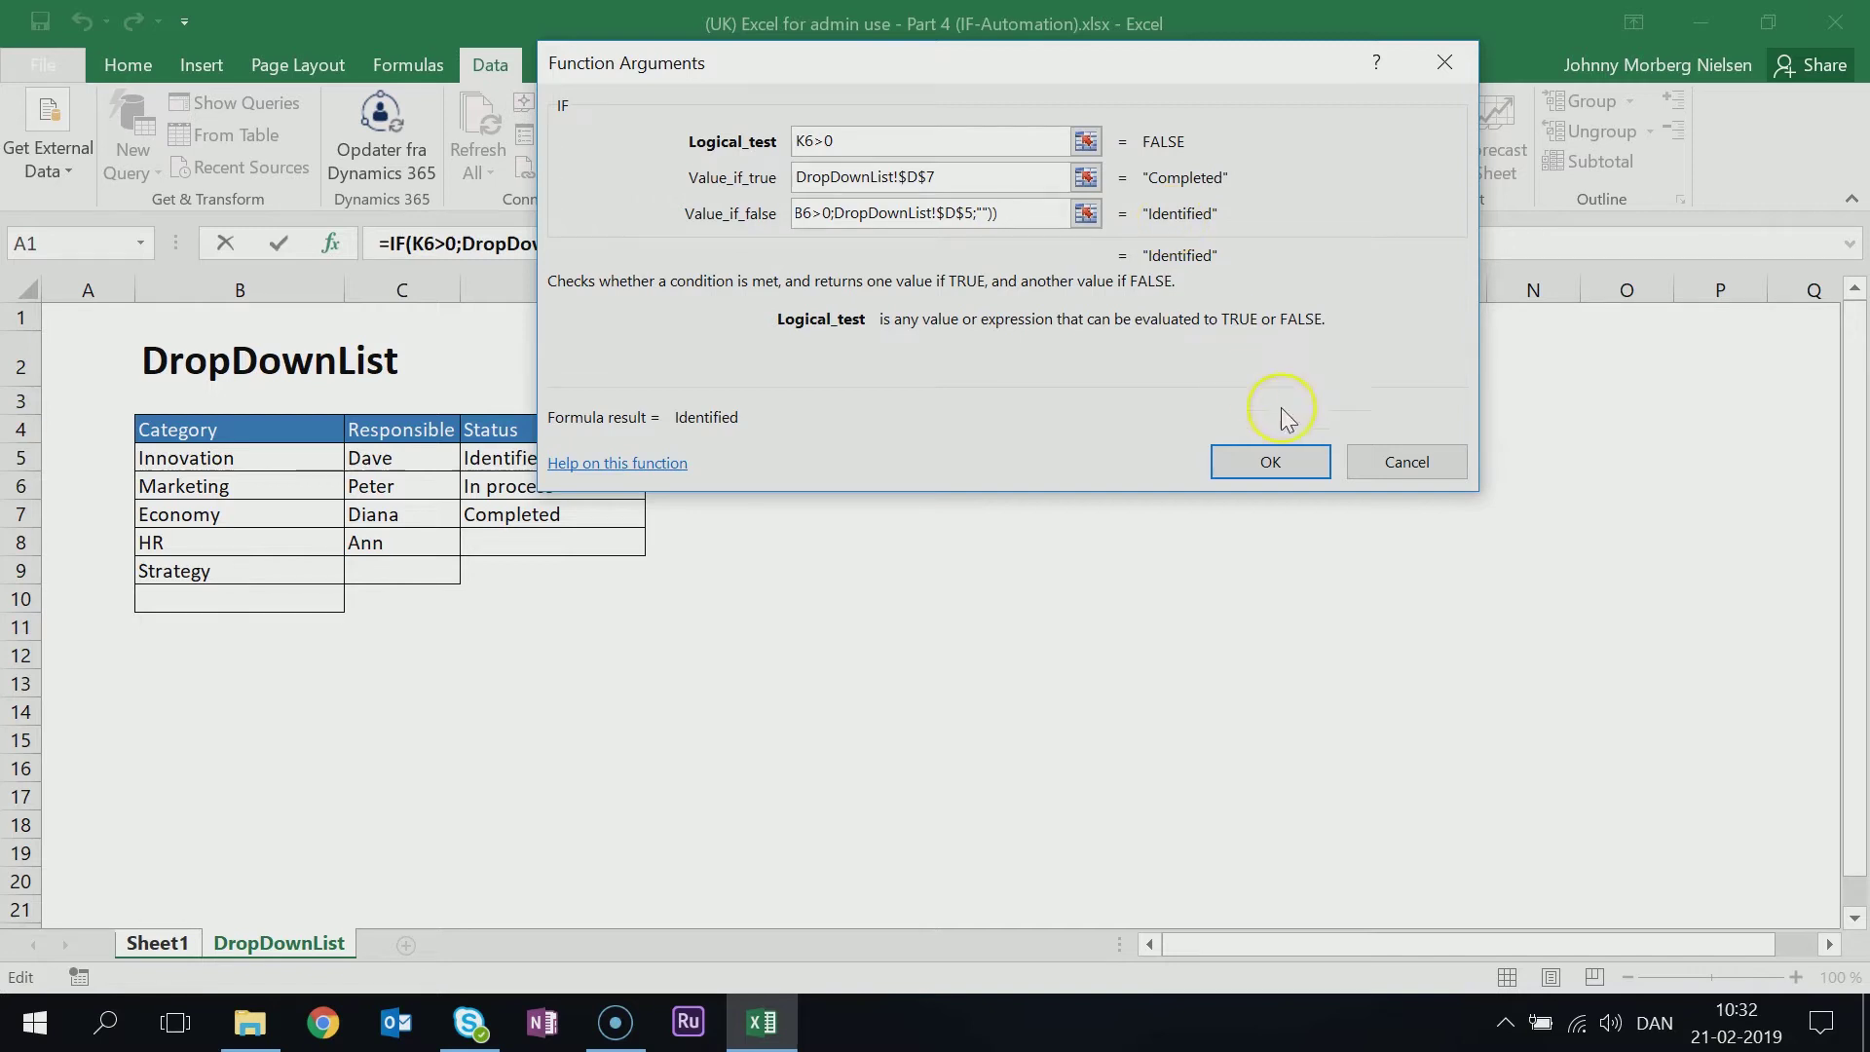
click(1307, 464)
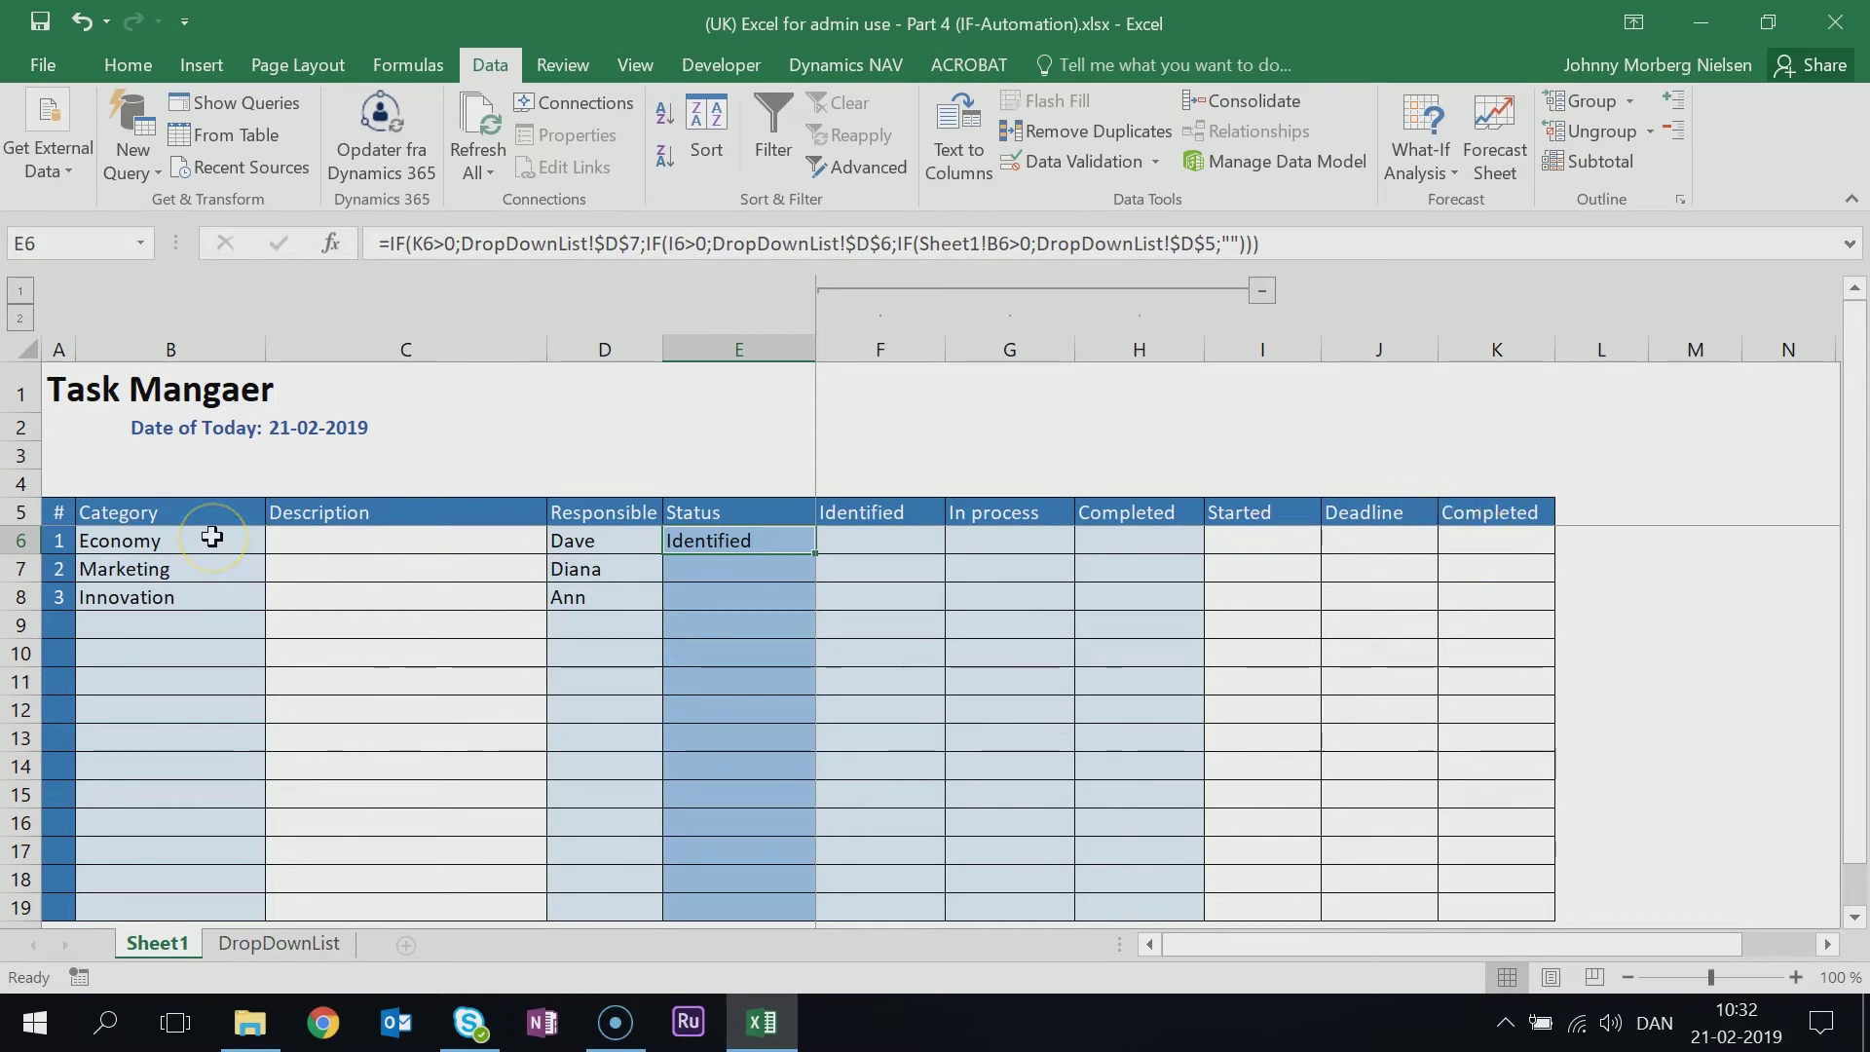
Enter 2-1-19 as the Economy task's Started date in cell I6
click(1235, 539)
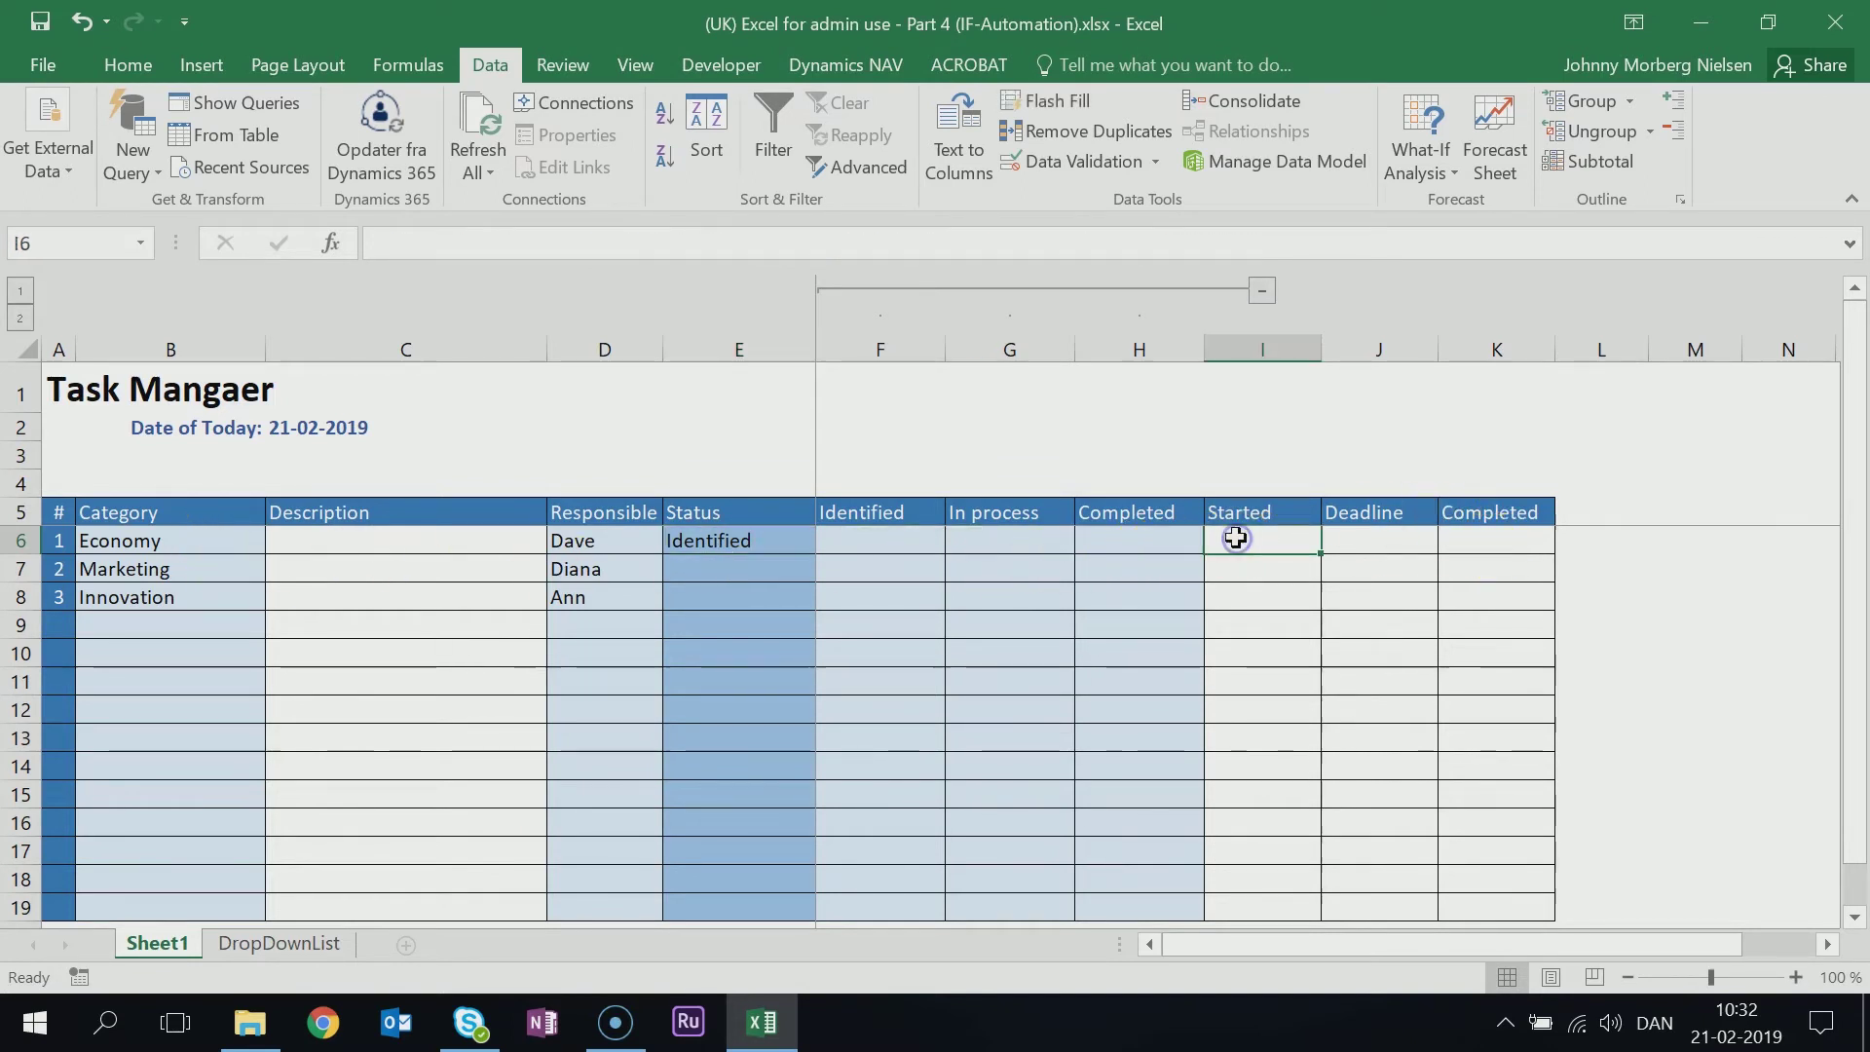
text(2-)
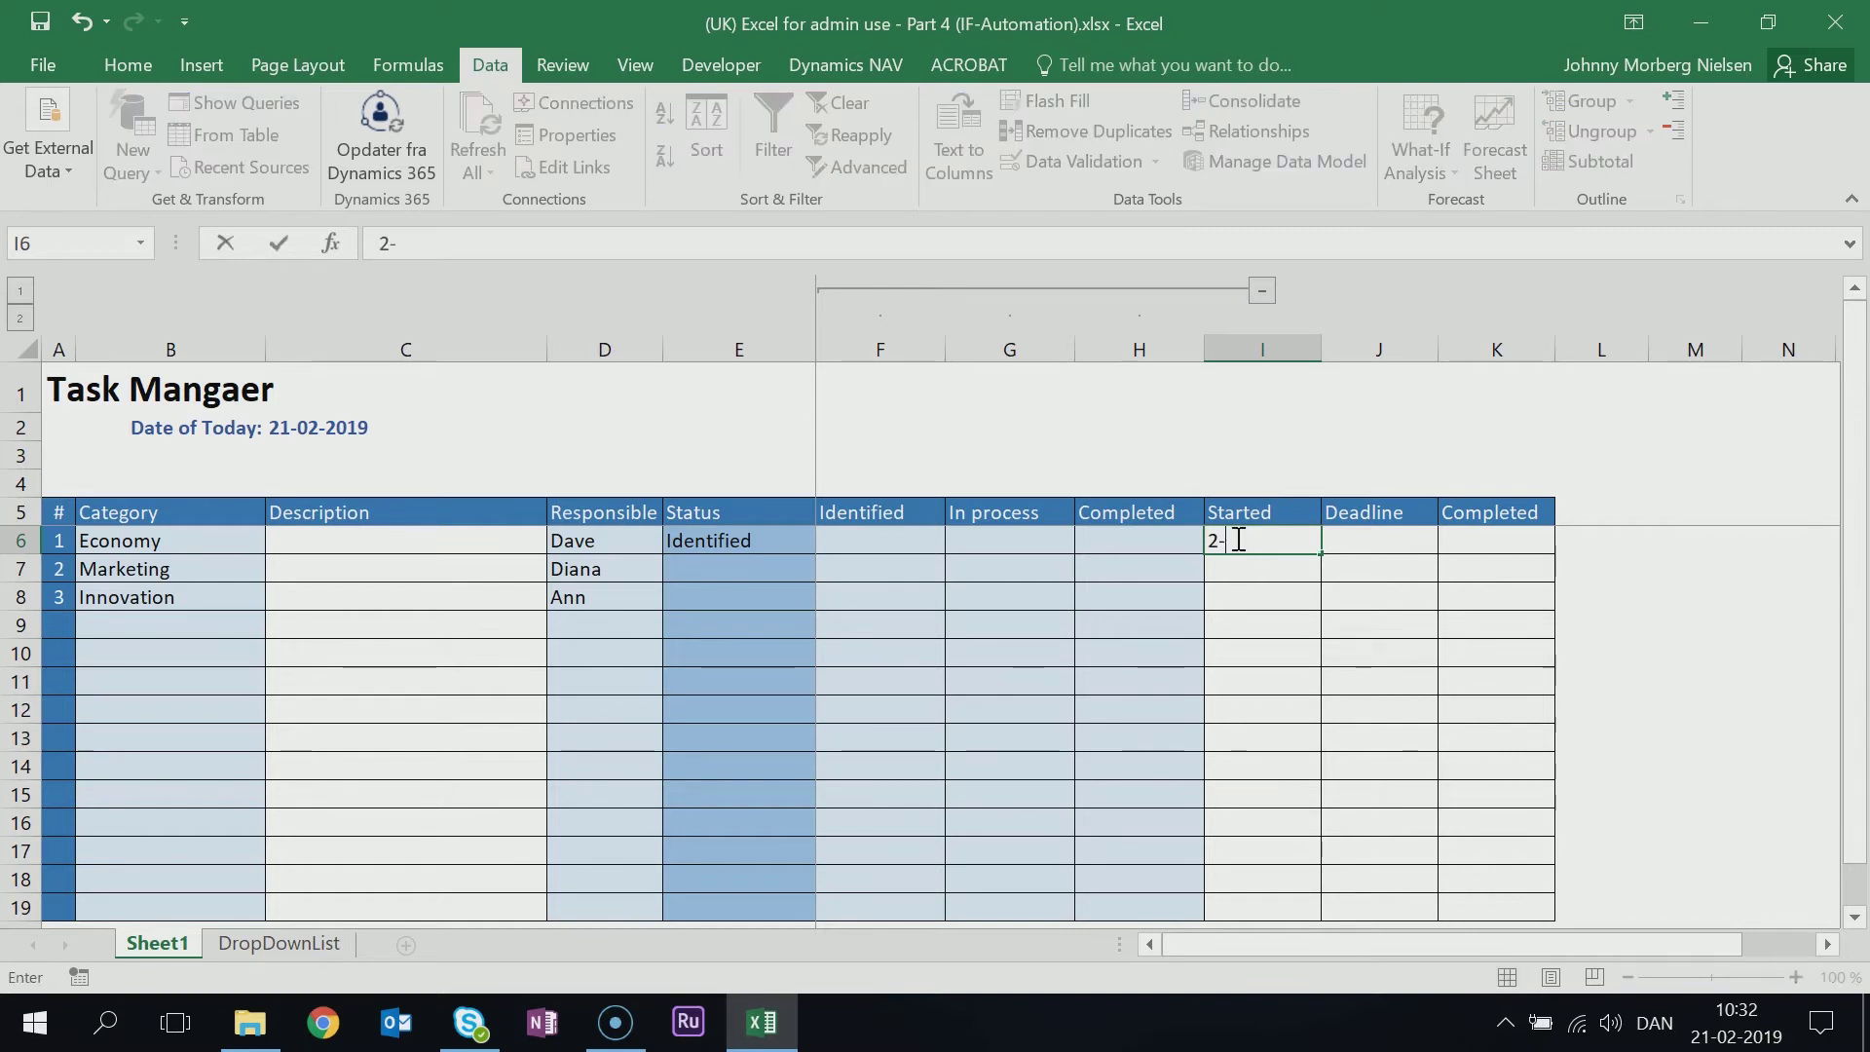
text(1-19)
key(Tab)
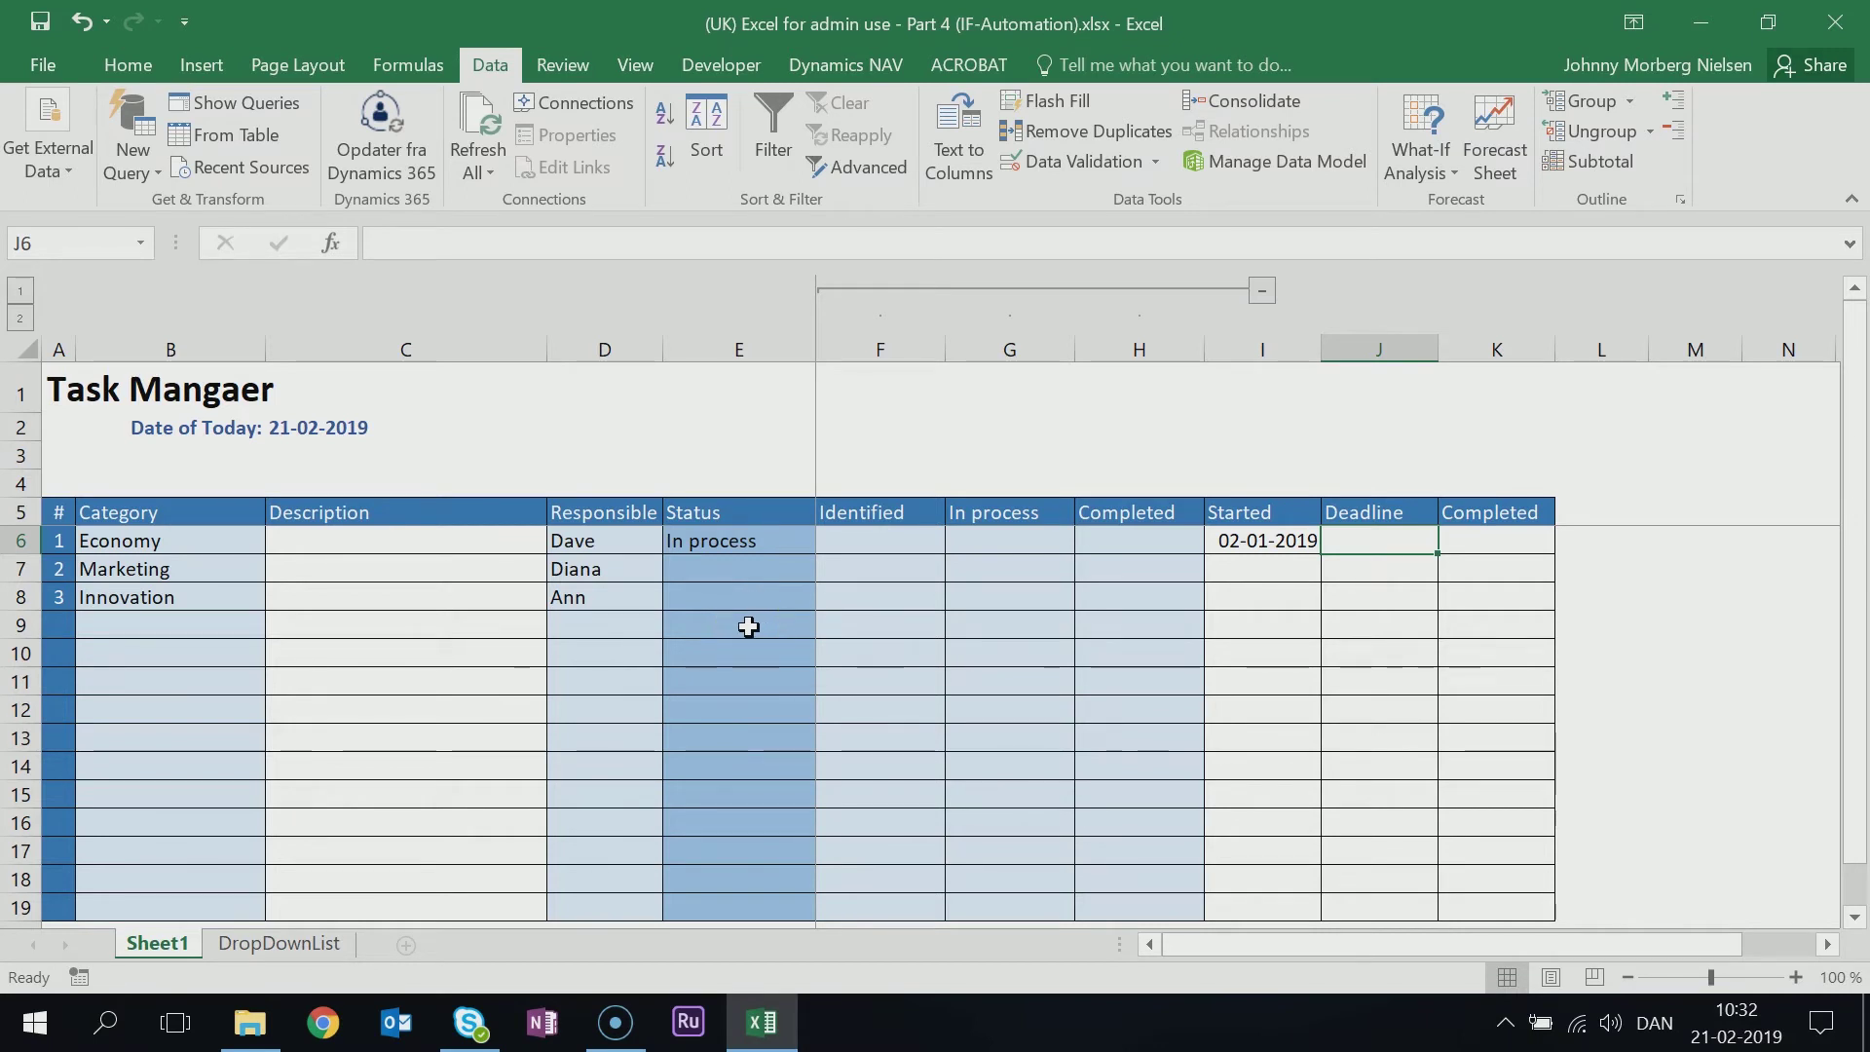
Enter 15-2-19 as the Economy task's Completed date in cell K6
click(1538, 539)
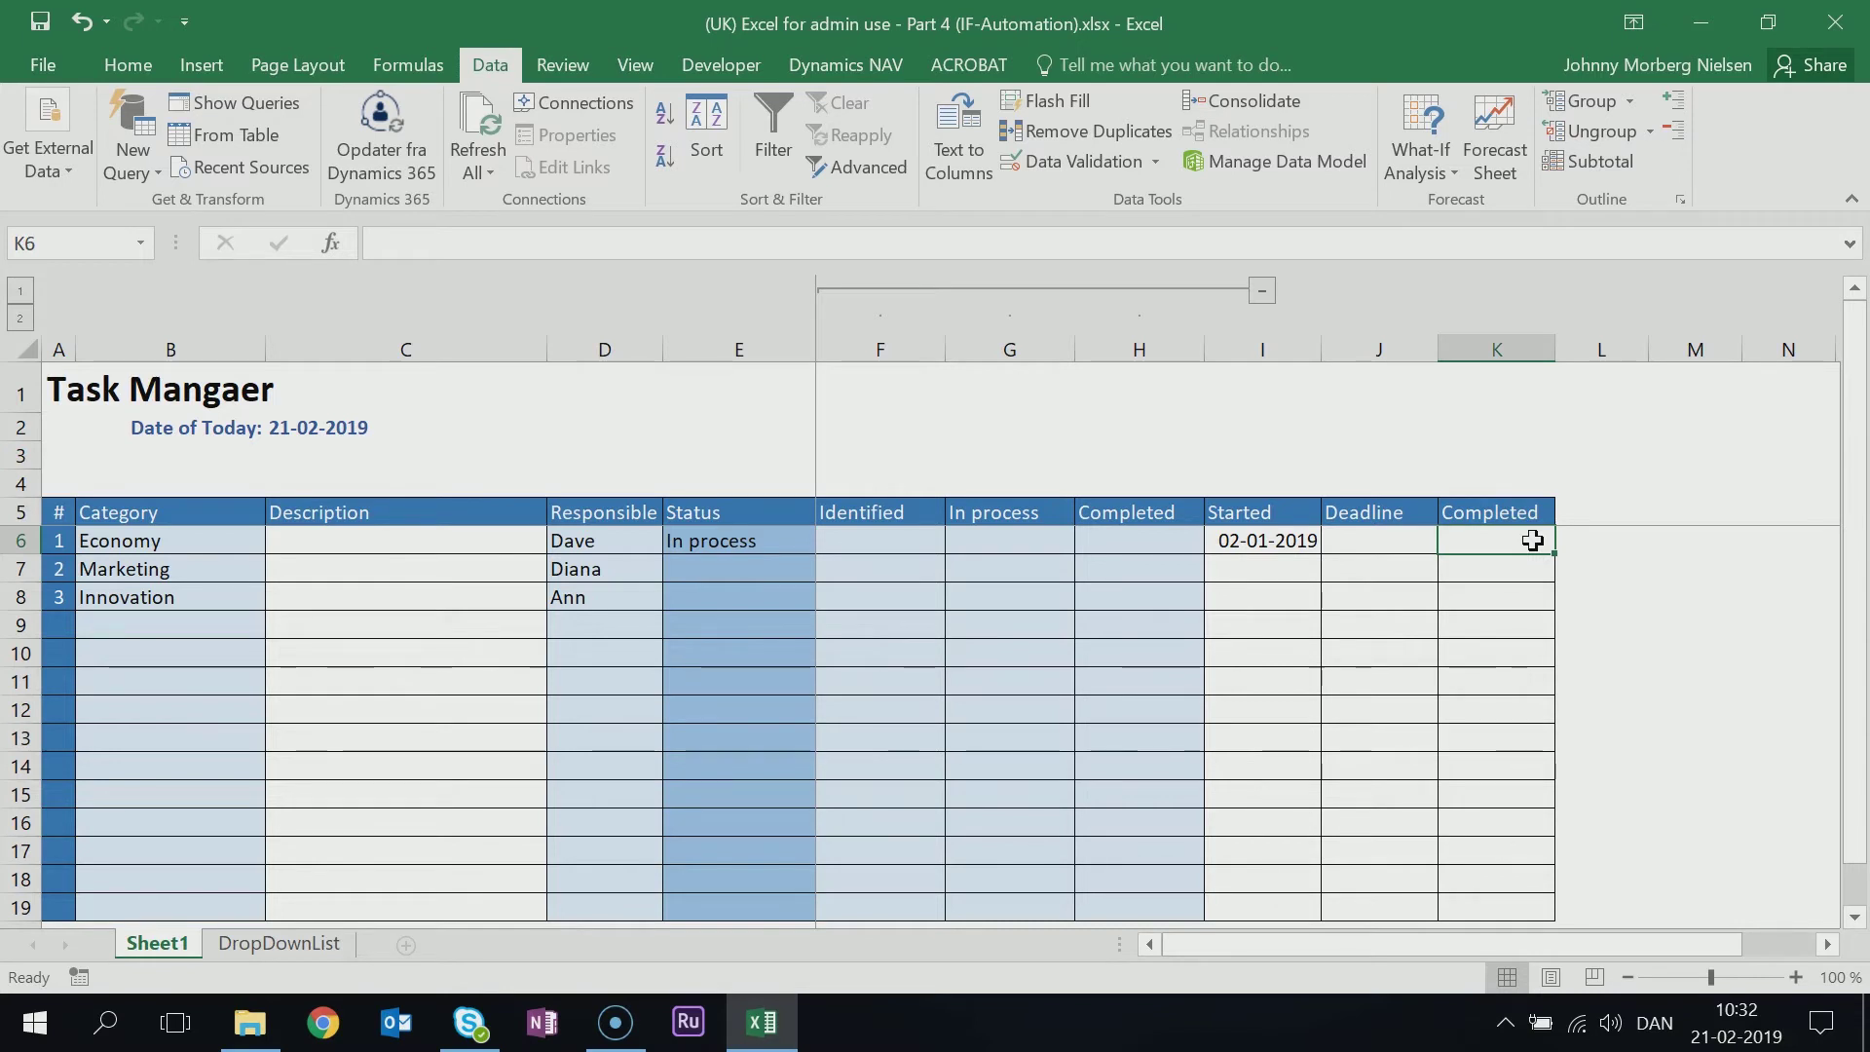
text(15-02-20)
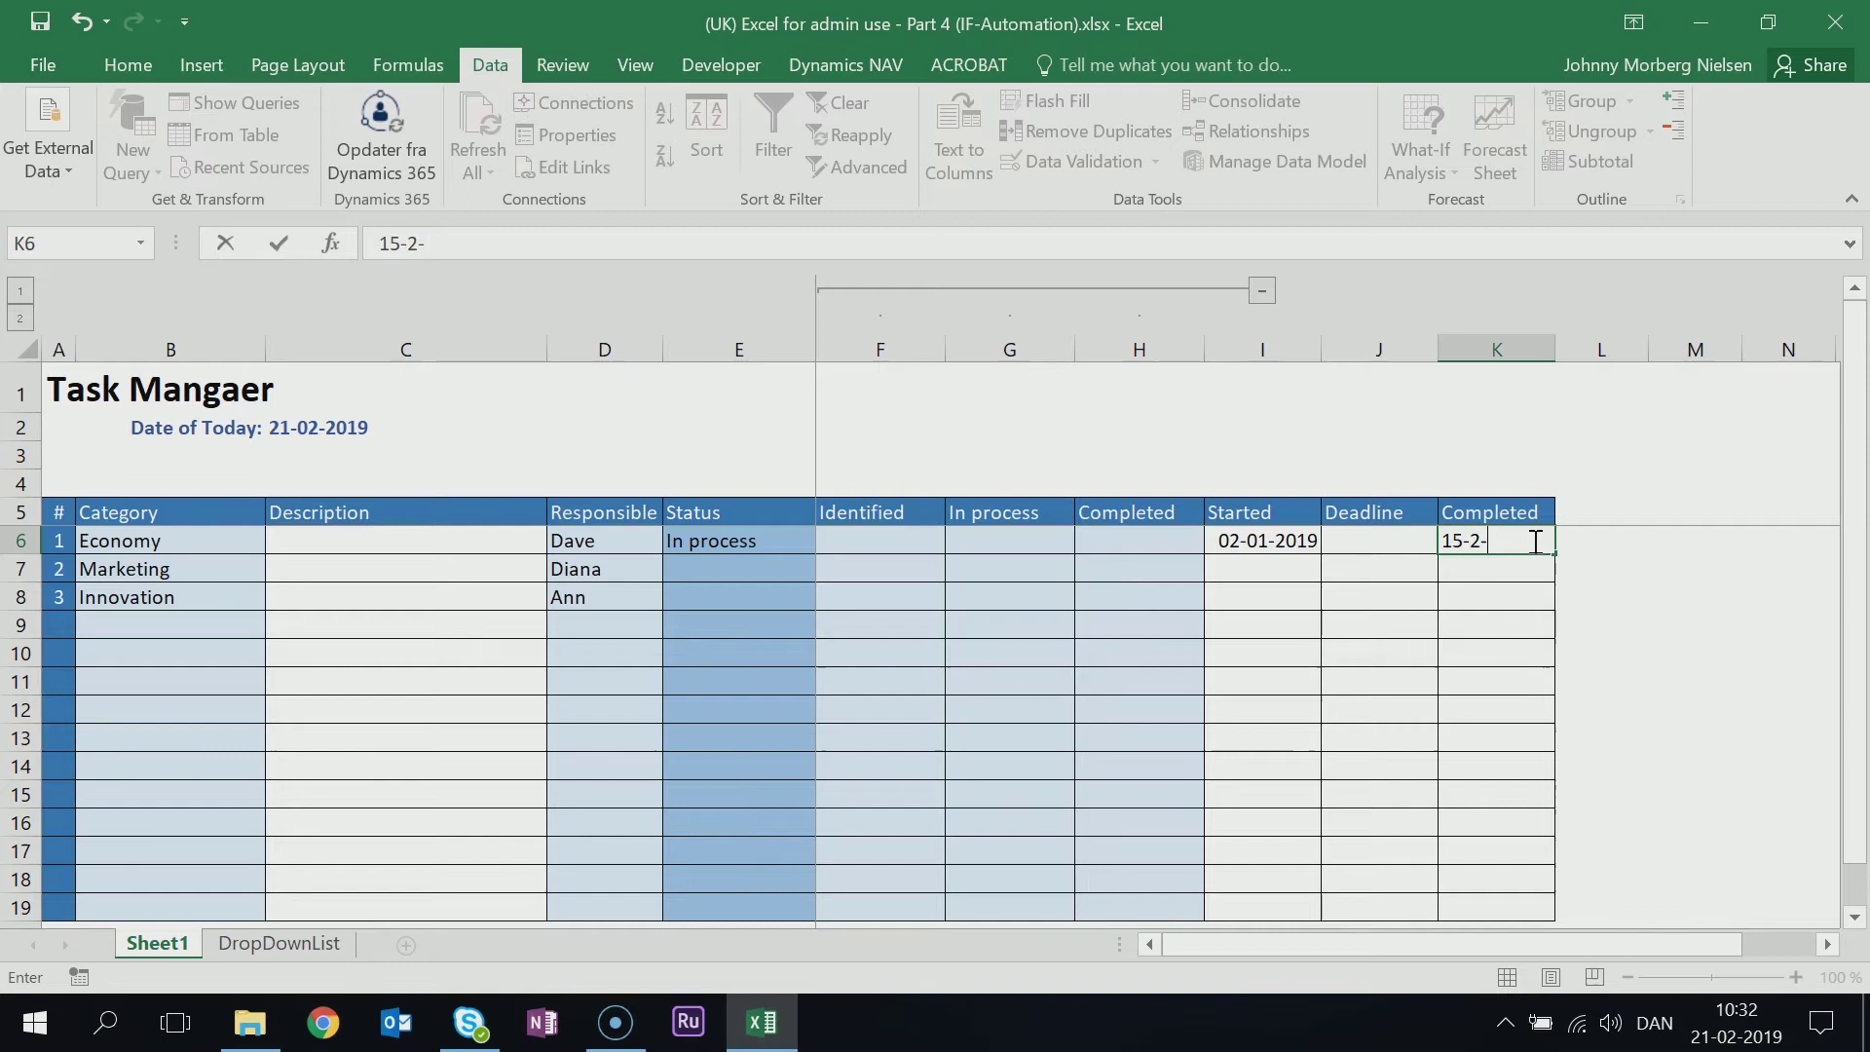
text(19)
key(Return)
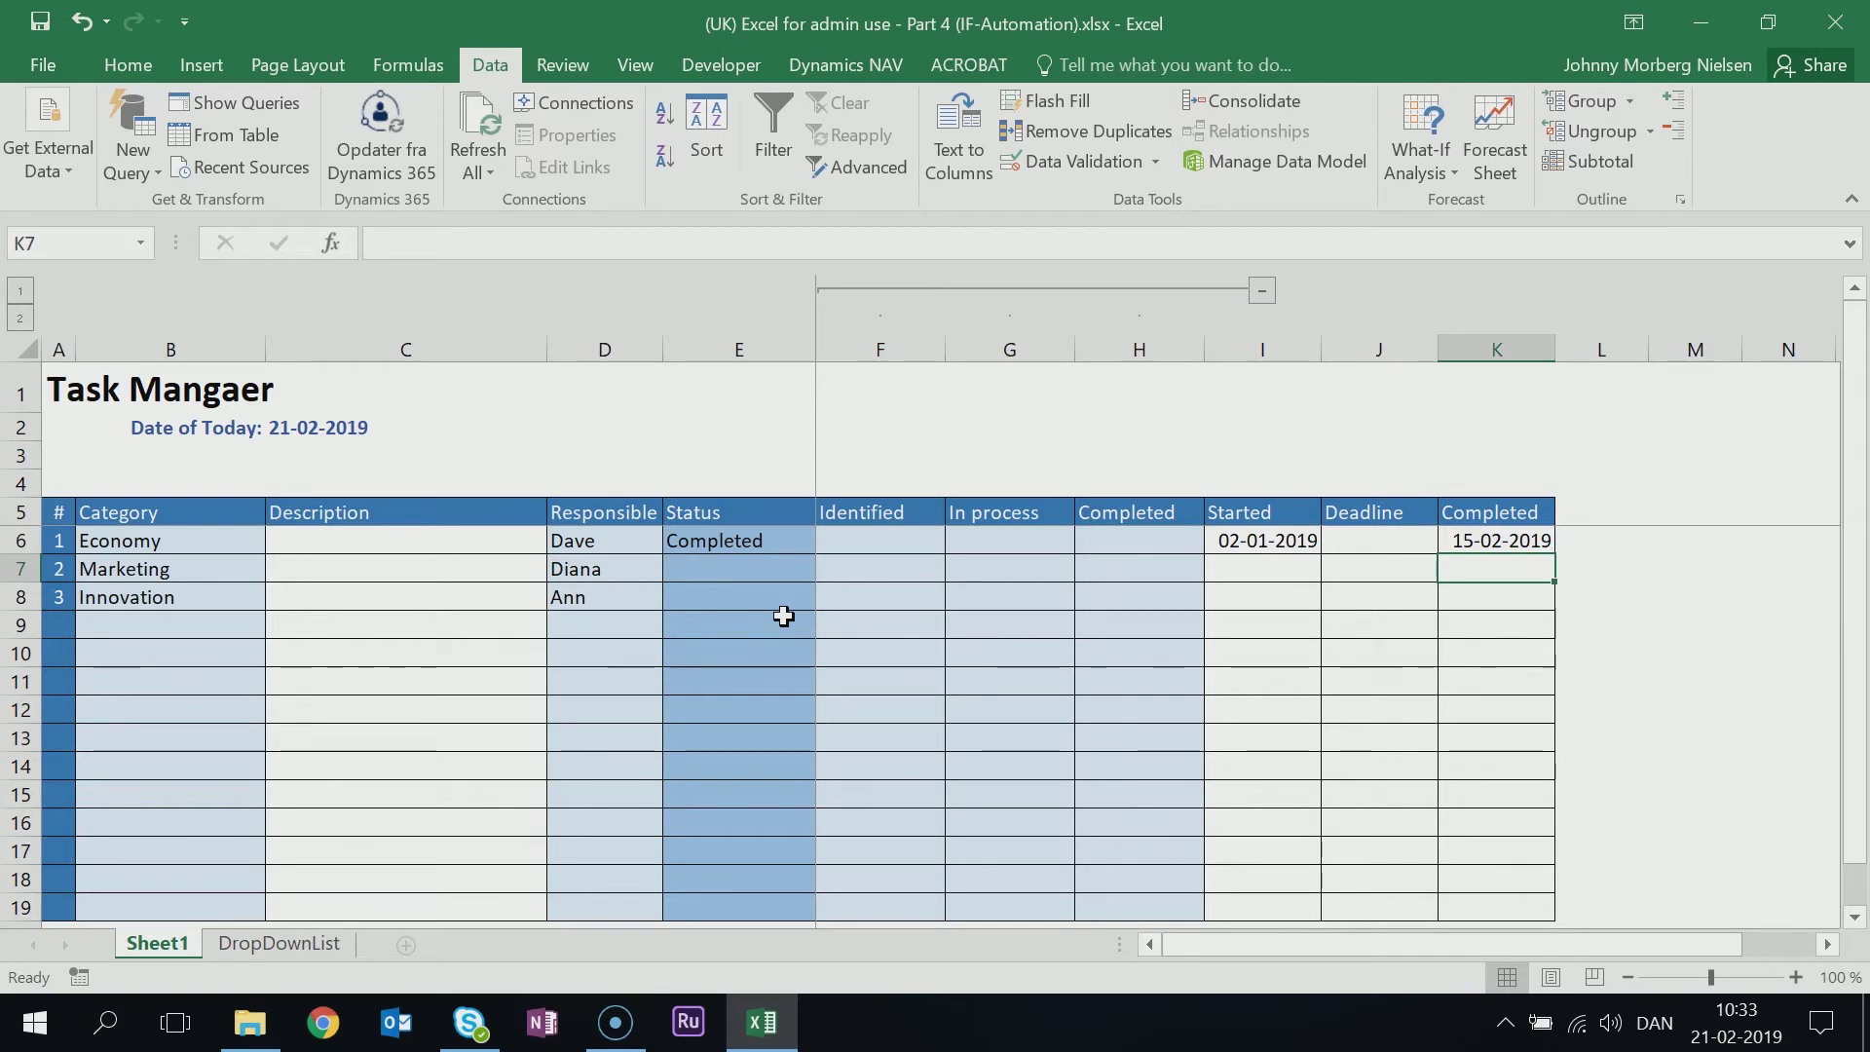
click(1278, 578)
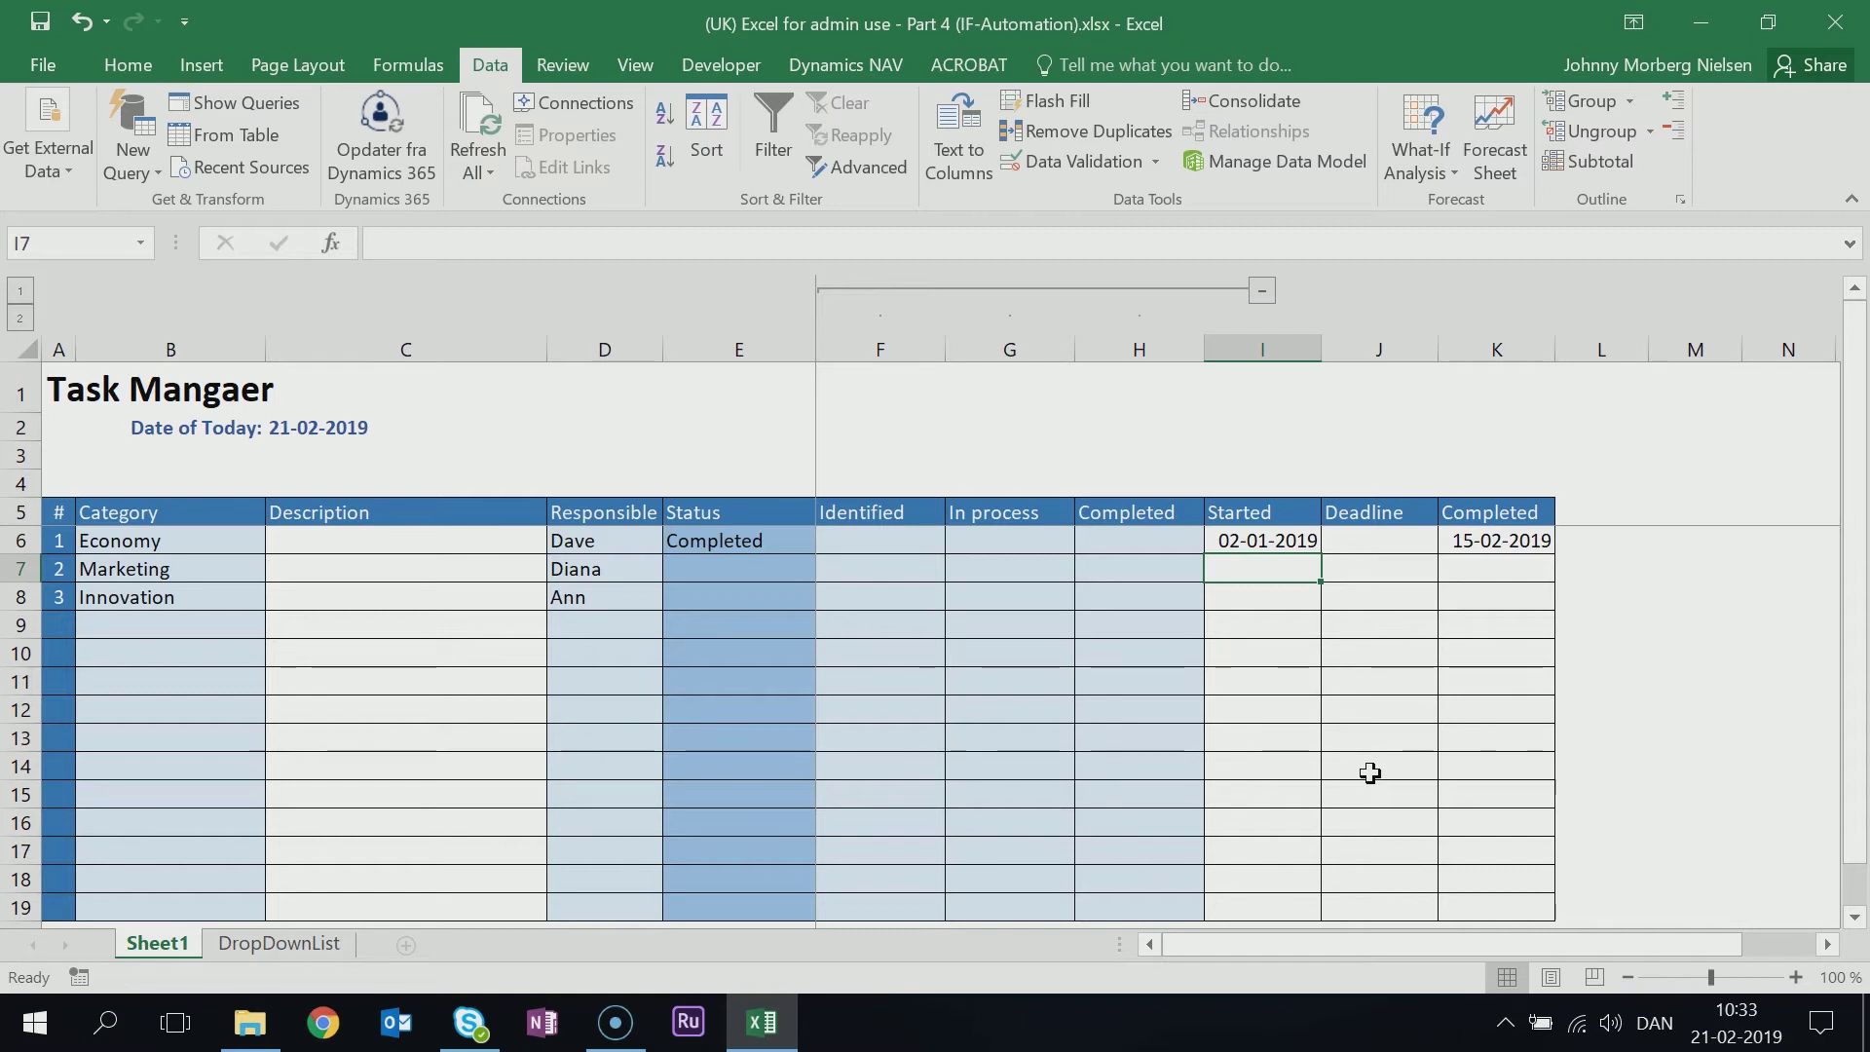
Enter 10-02-2019 as the Marketing task's Started date in cell I7
text(10-)
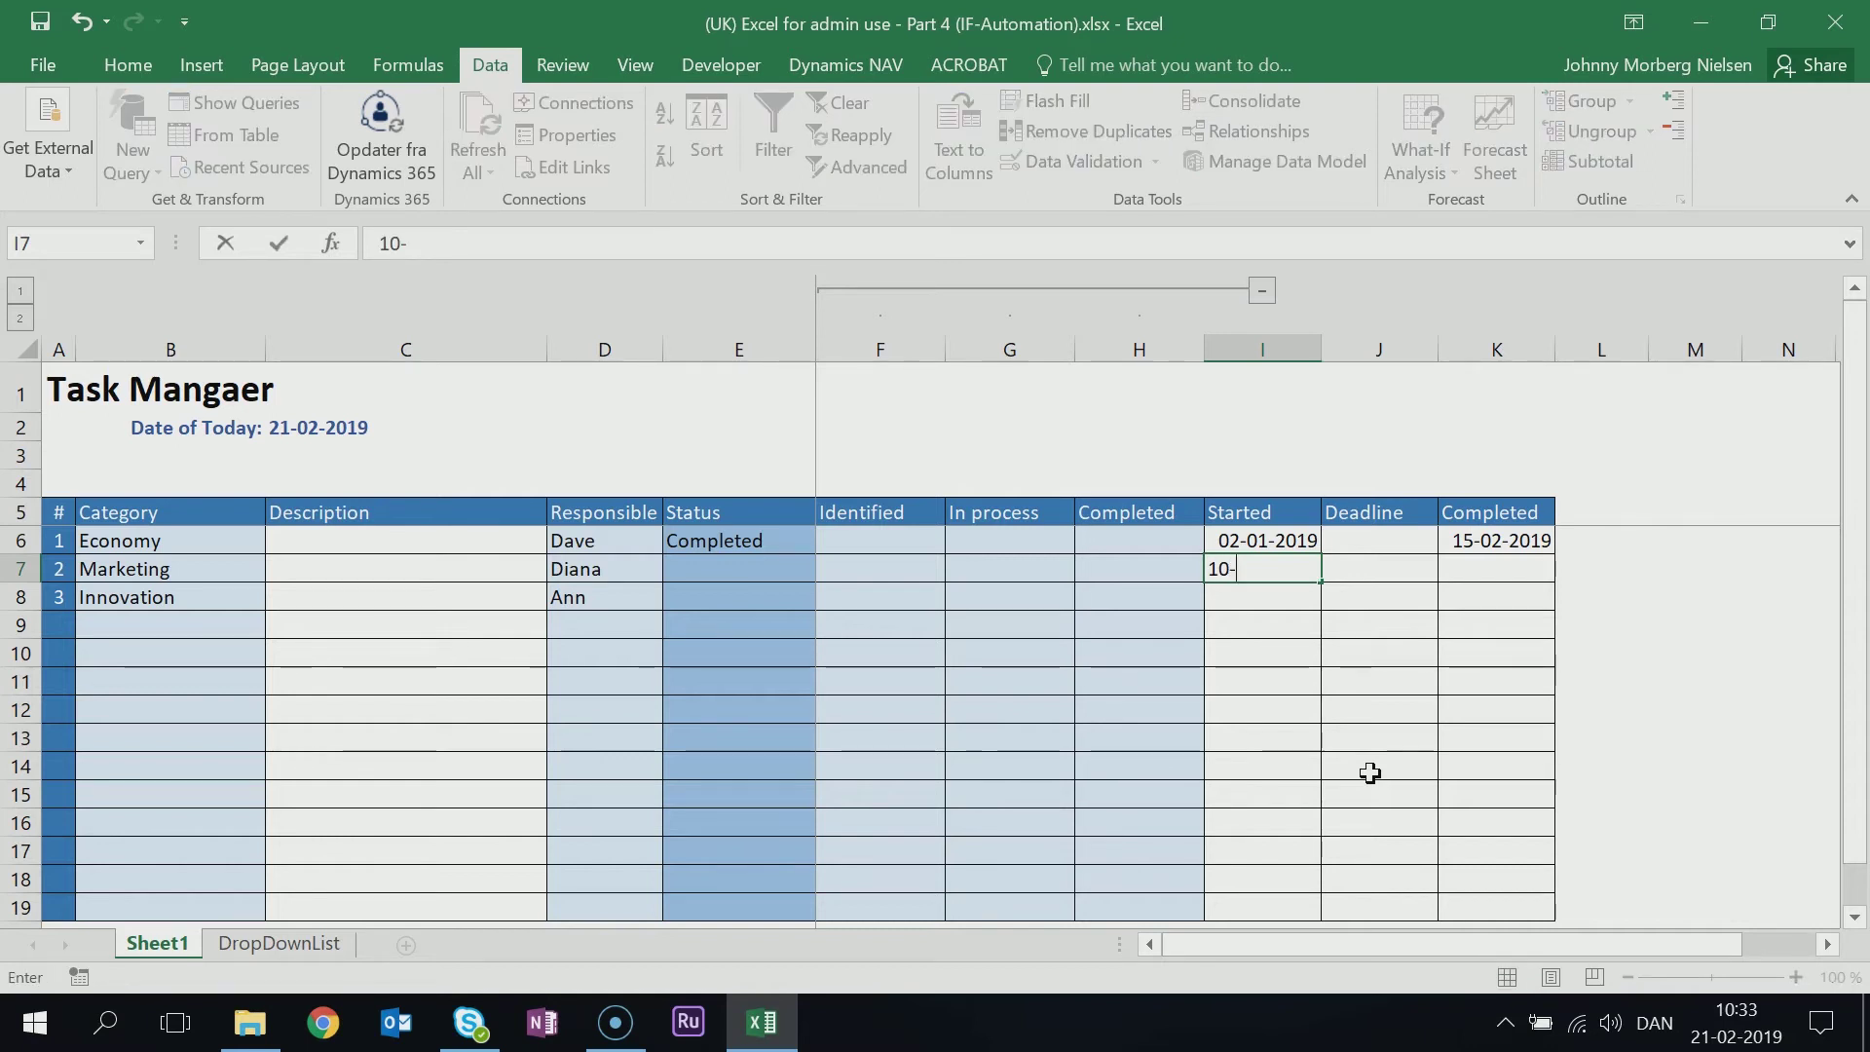
text(02-2019)
key(Return)
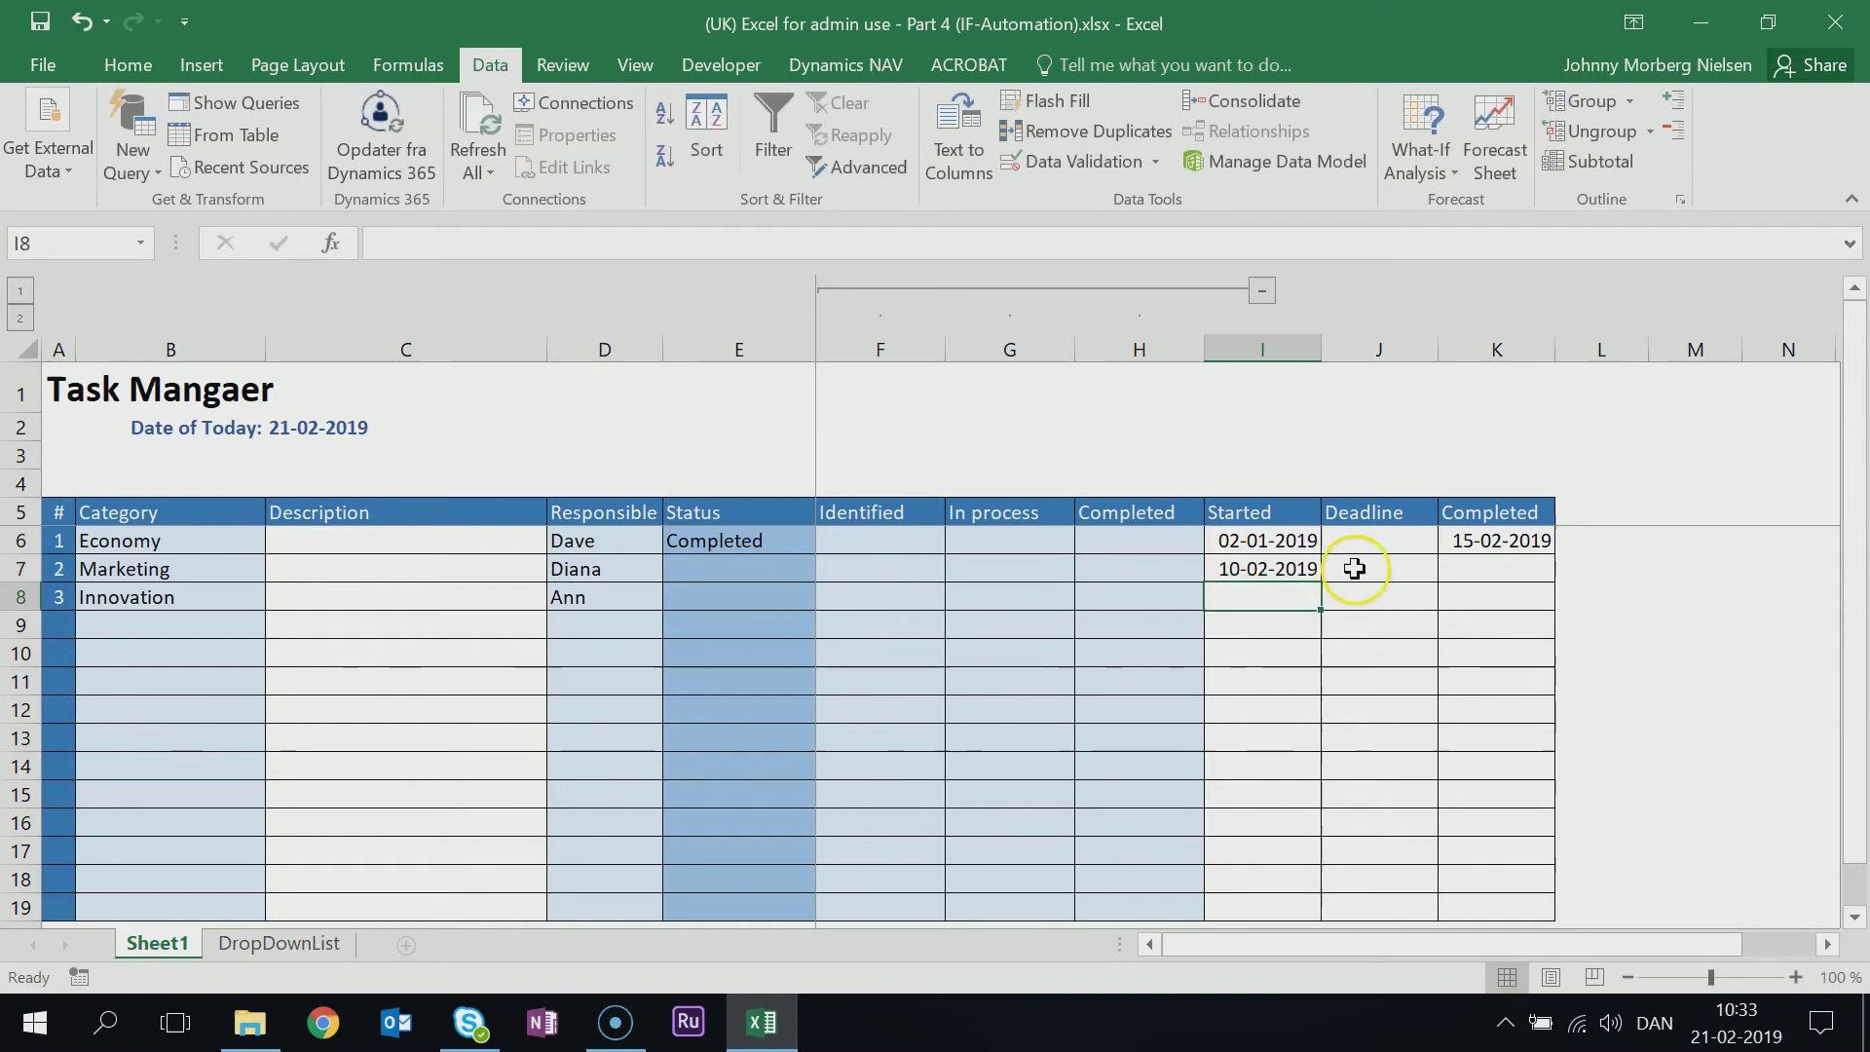
Copy the nested IF formula from Status cell E6 down through E19 to cover the remaining task rows
click(760, 543)
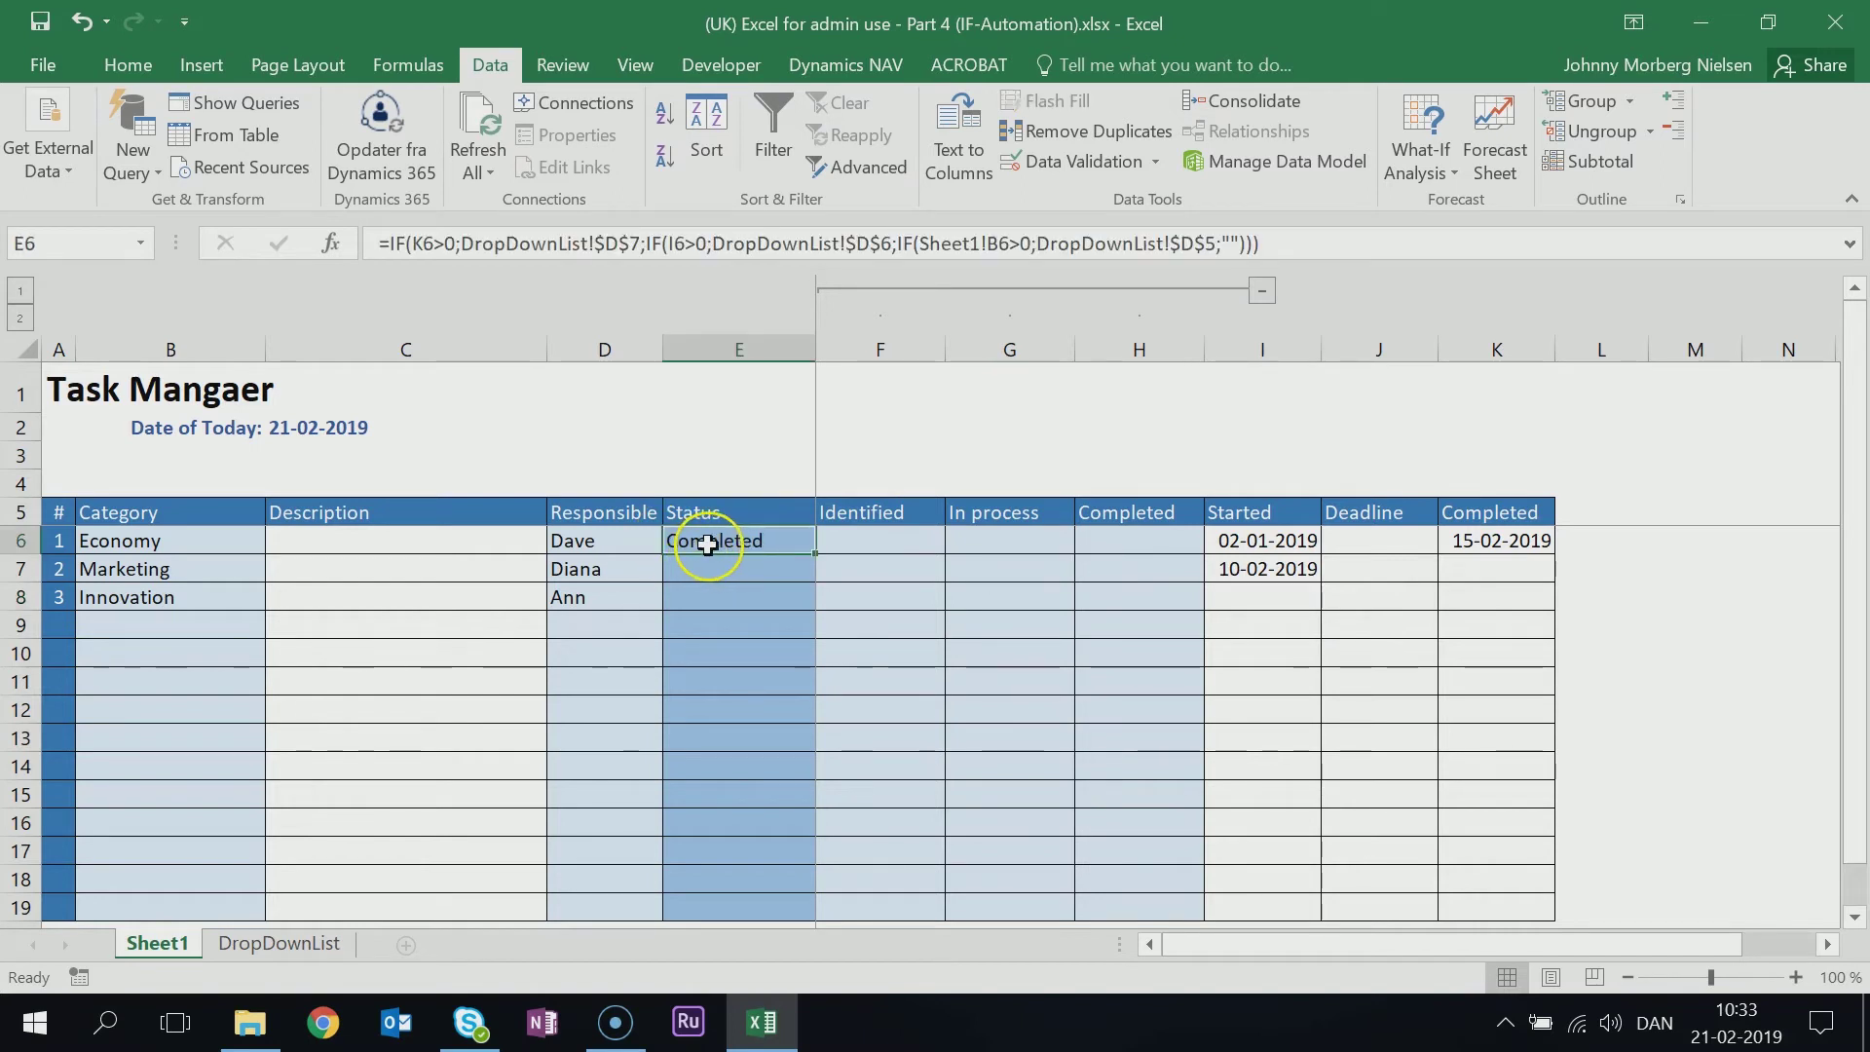
click(723, 578)
click(732, 541)
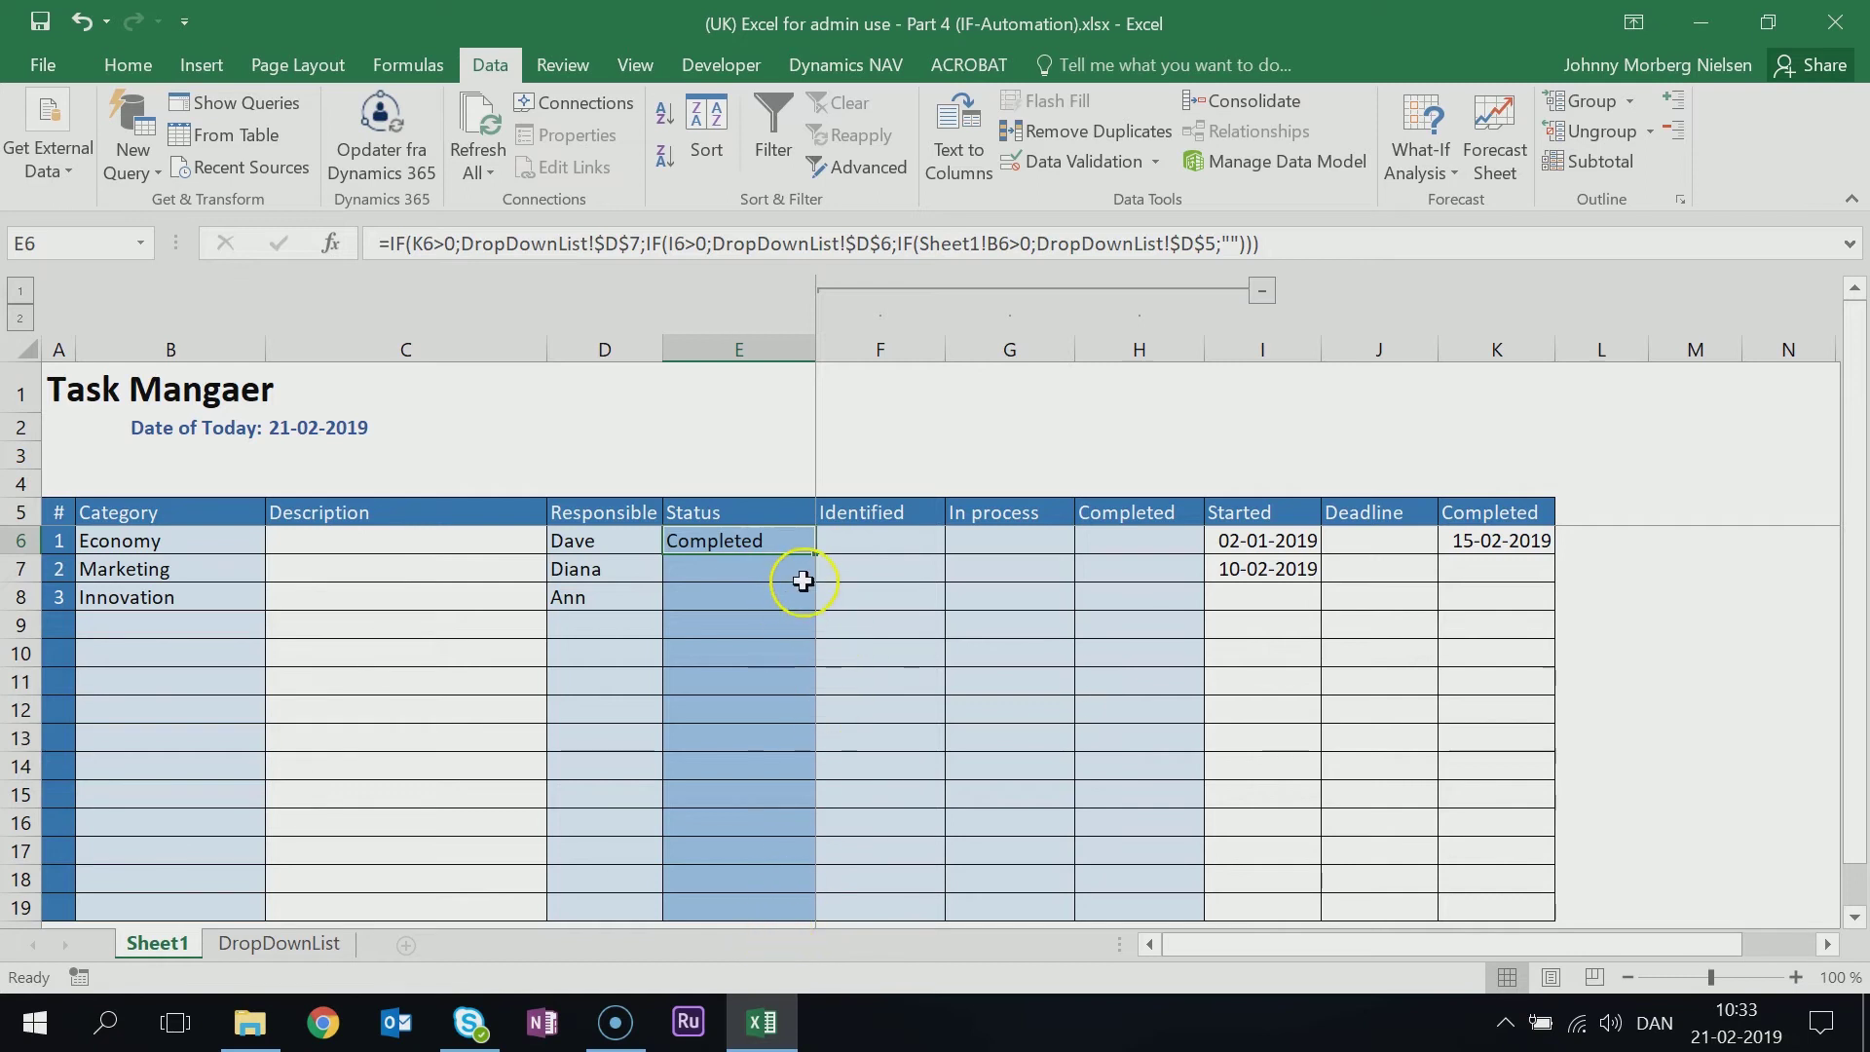
drag(815, 554, 822, 916)
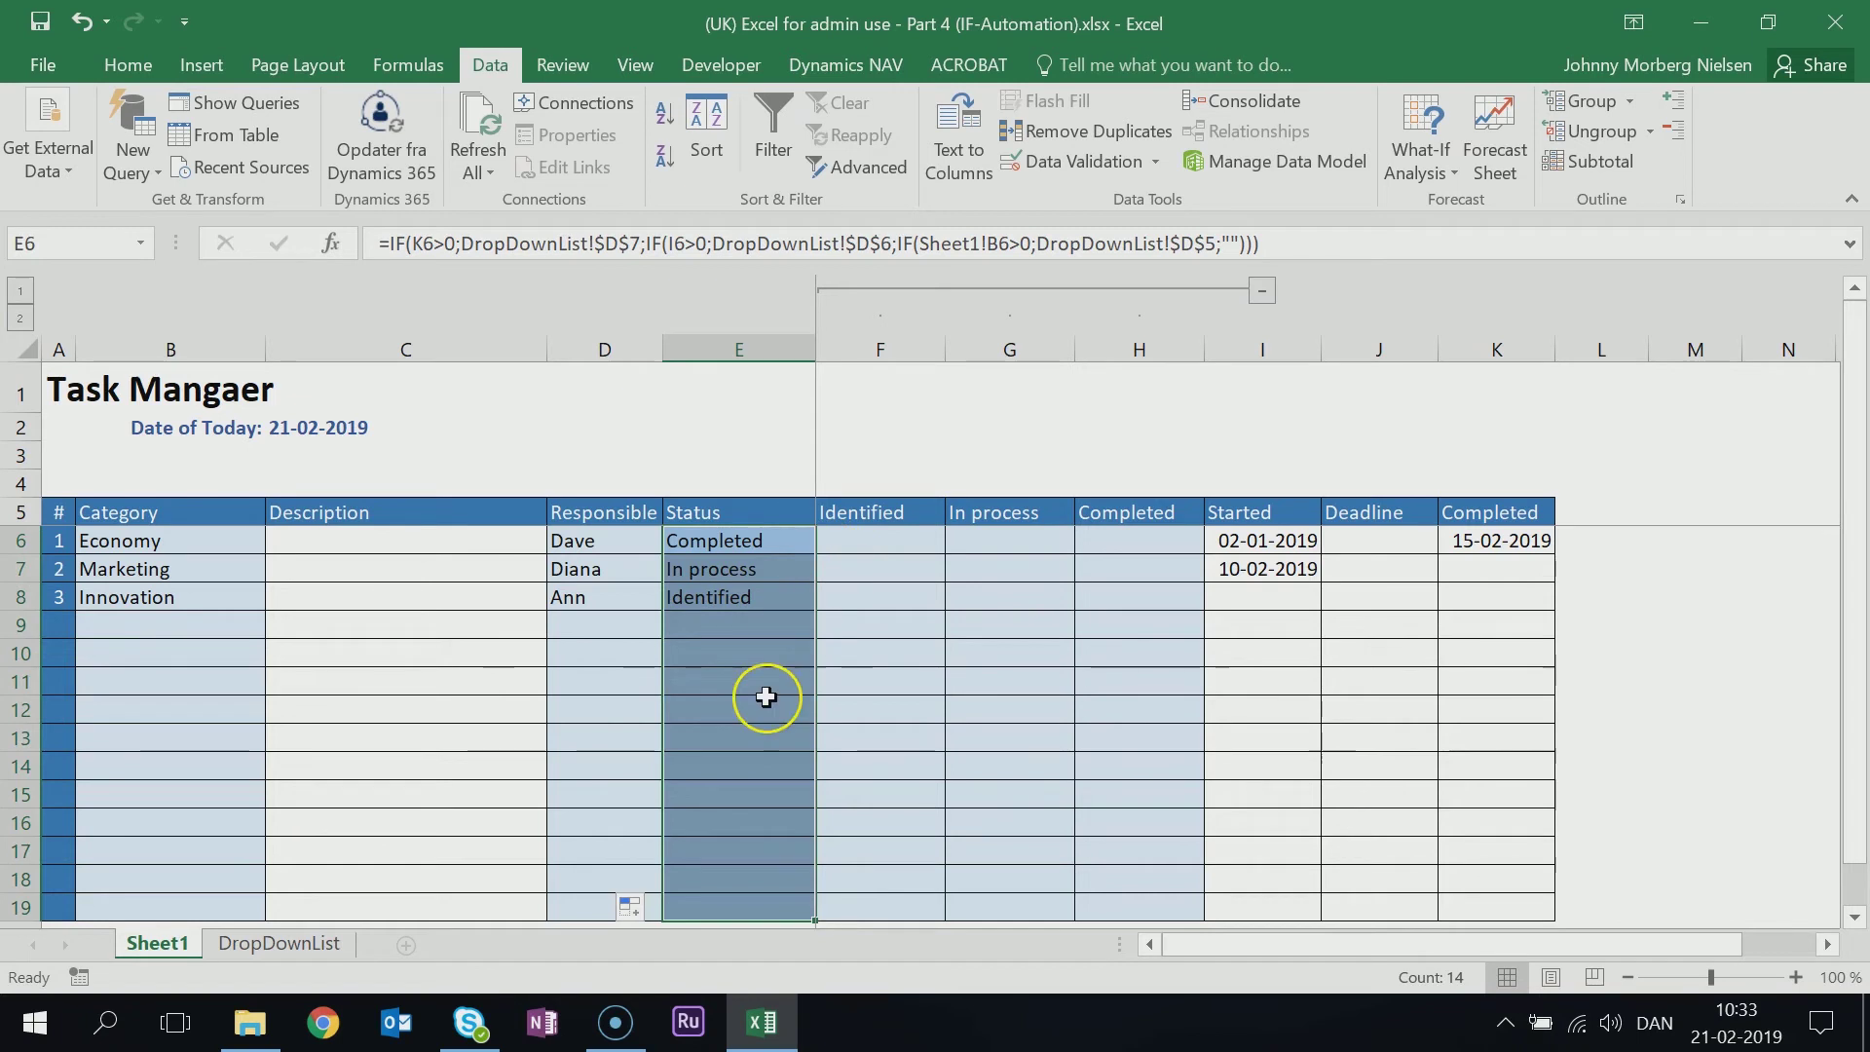
click(918, 757)
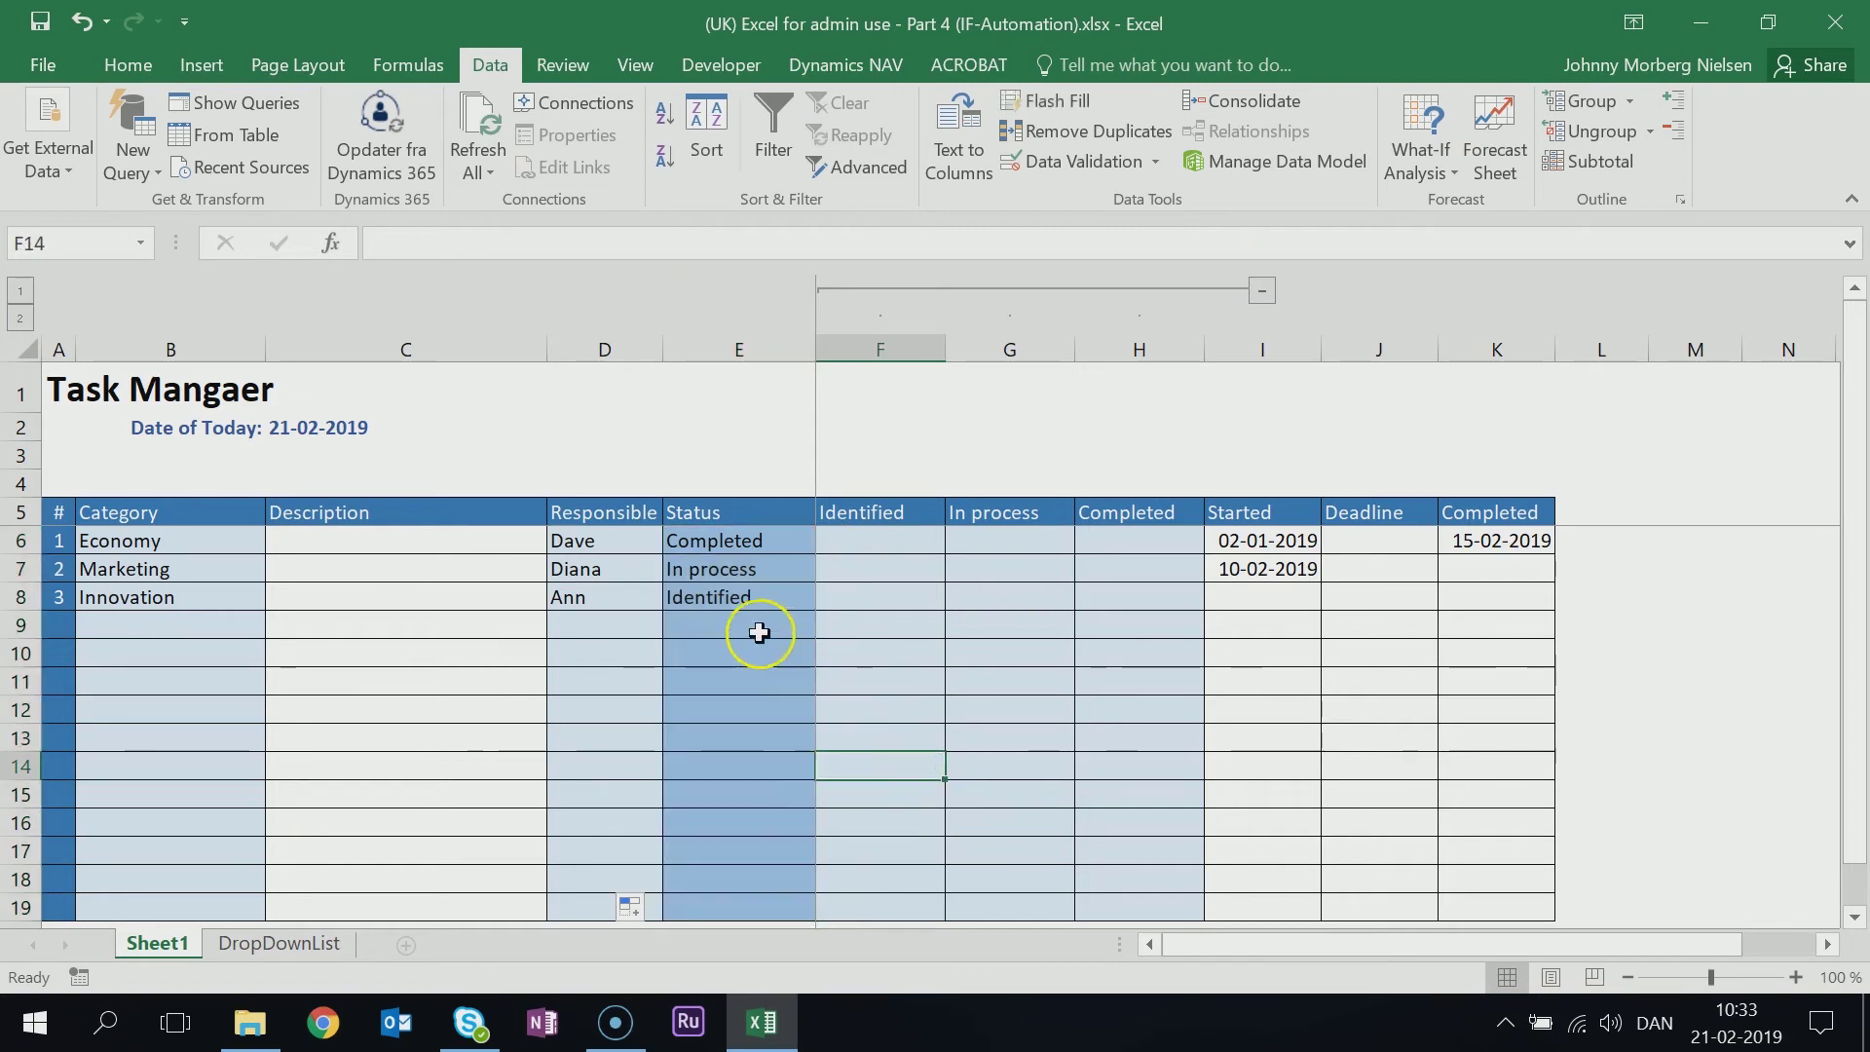